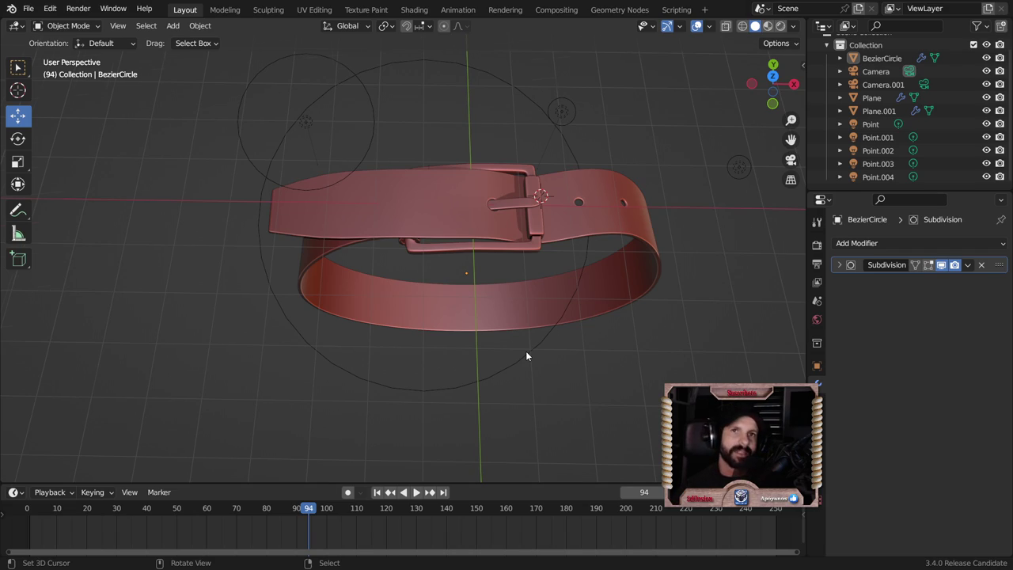
Select the belt object and switch to the Shading workspace
click(525, 351)
middle_drag(526, 351, 541, 288)
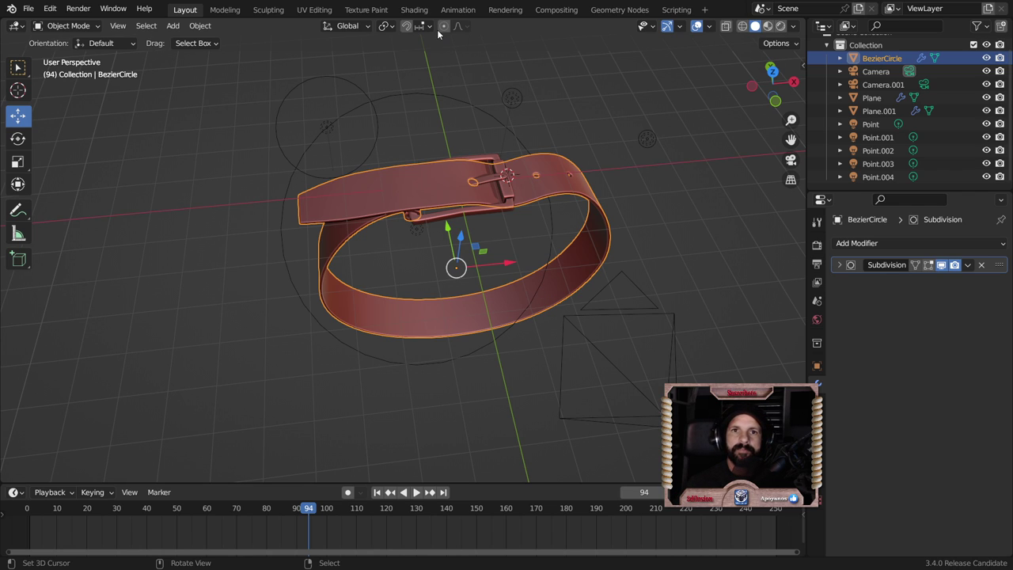
click(416, 10)
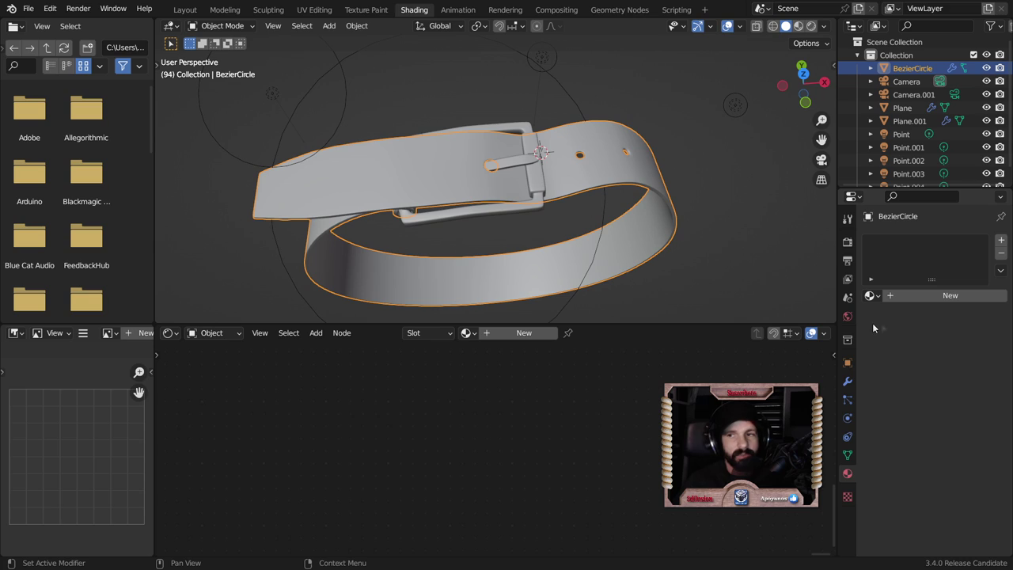
Create a new material named cuero for the belt strap
click(969, 299)
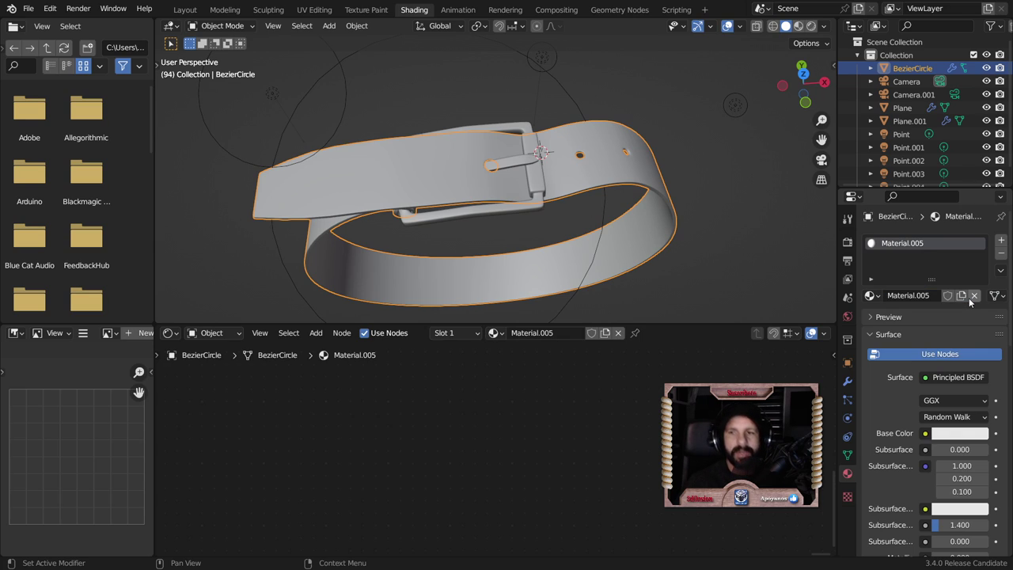
double_click(889, 246)
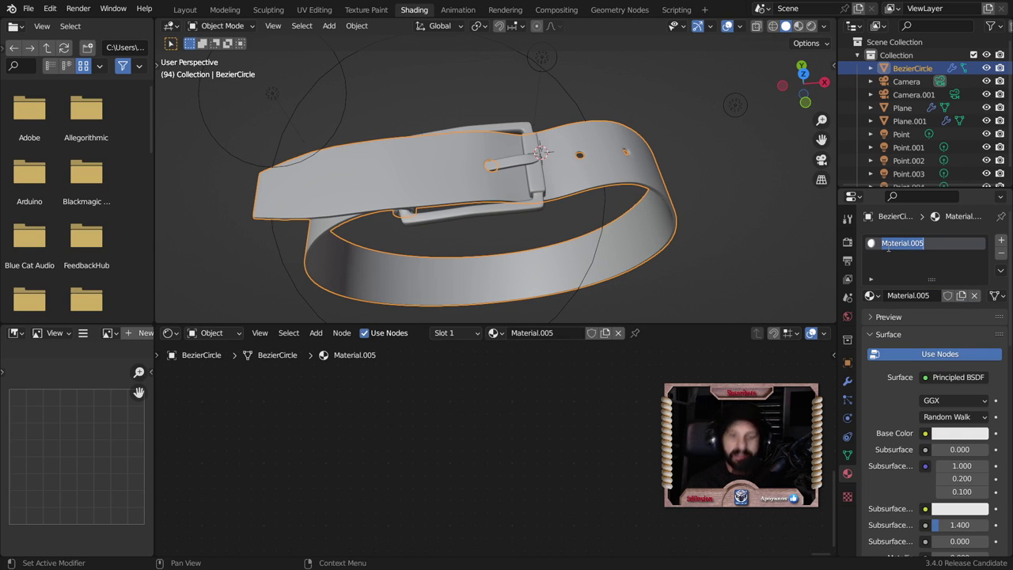
text(cuero)
key(Return)
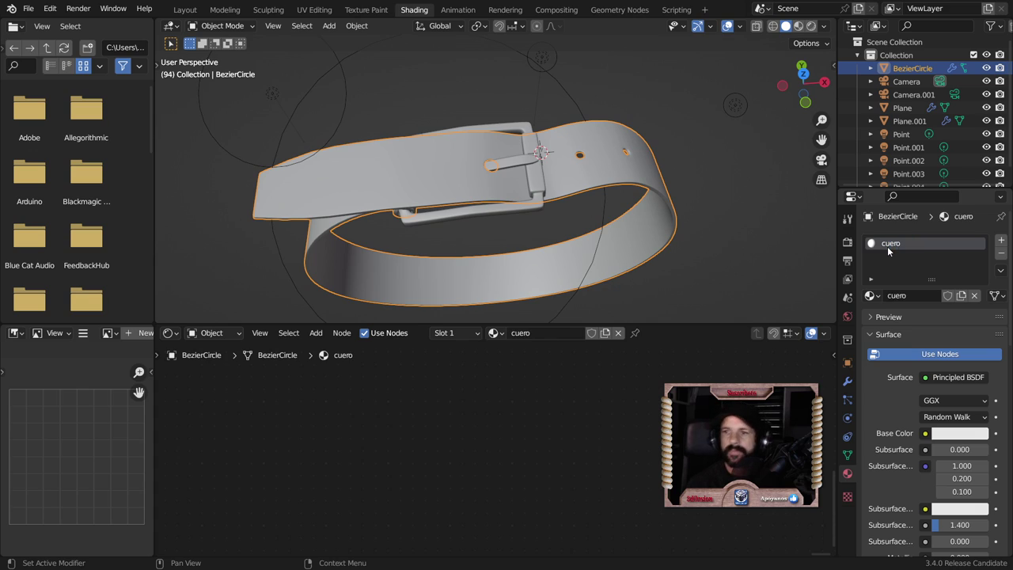
Give the buckle frame a new material named metal
click(542, 177)
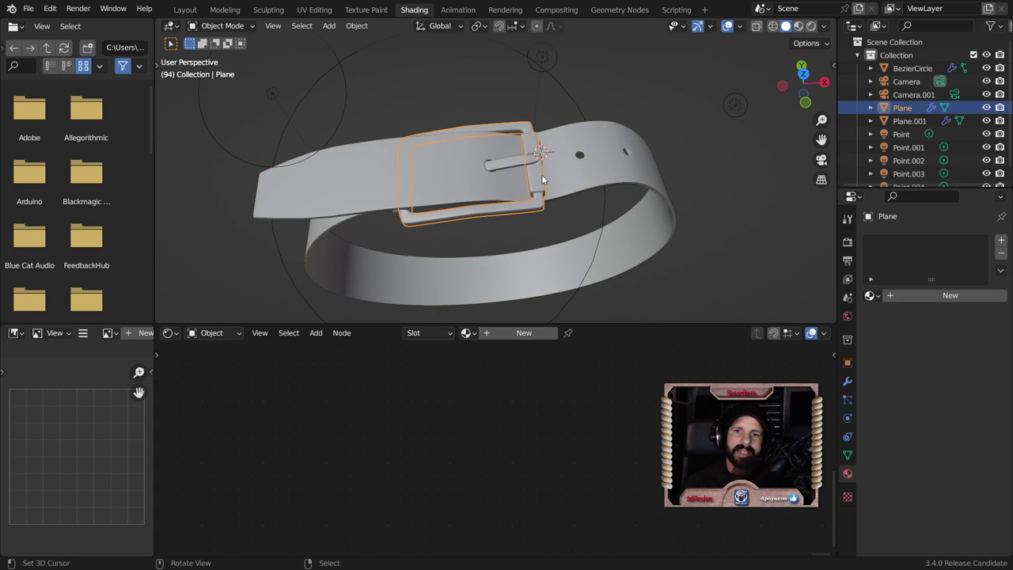
click(941, 289)
double_click(937, 293)
text(metal)
key(Return)
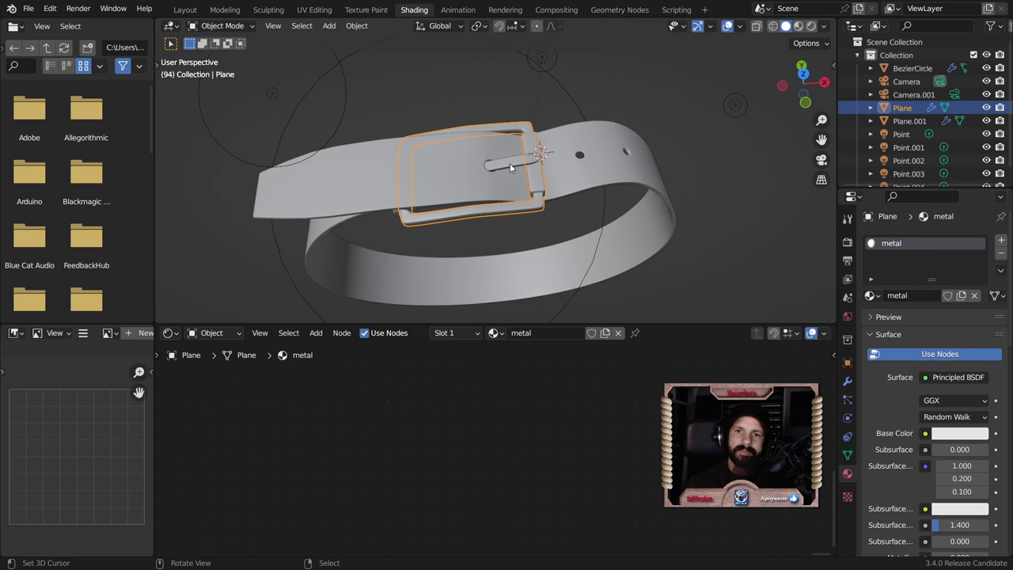
Give the thin buckle loop a new material named metal2, then reselect the belt
click(510, 163)
click(907, 298)
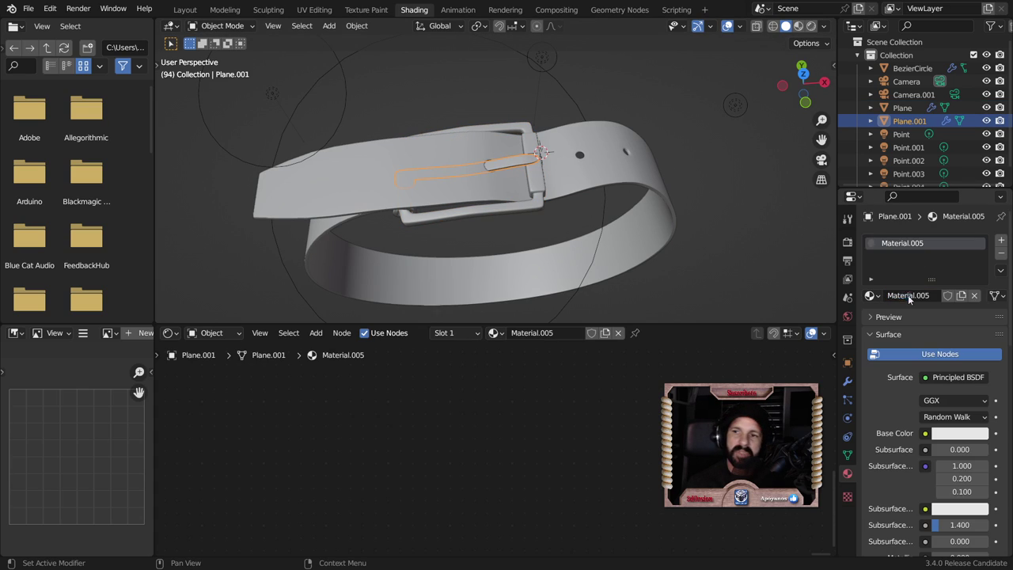
double_click(902, 243)
text(metal2)
key(Return)
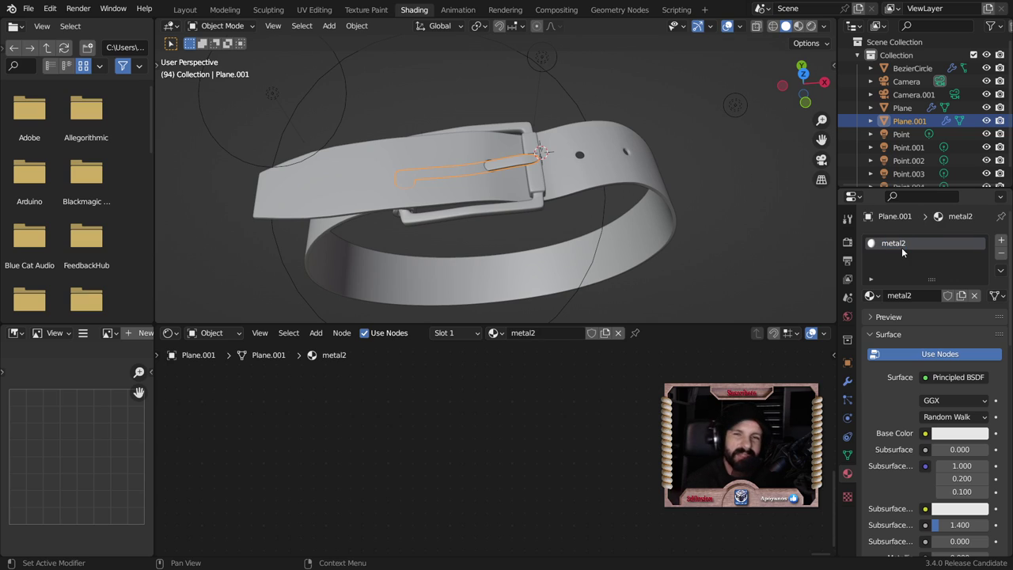
middle_drag(579, 236, 535, 235)
click(579, 199)
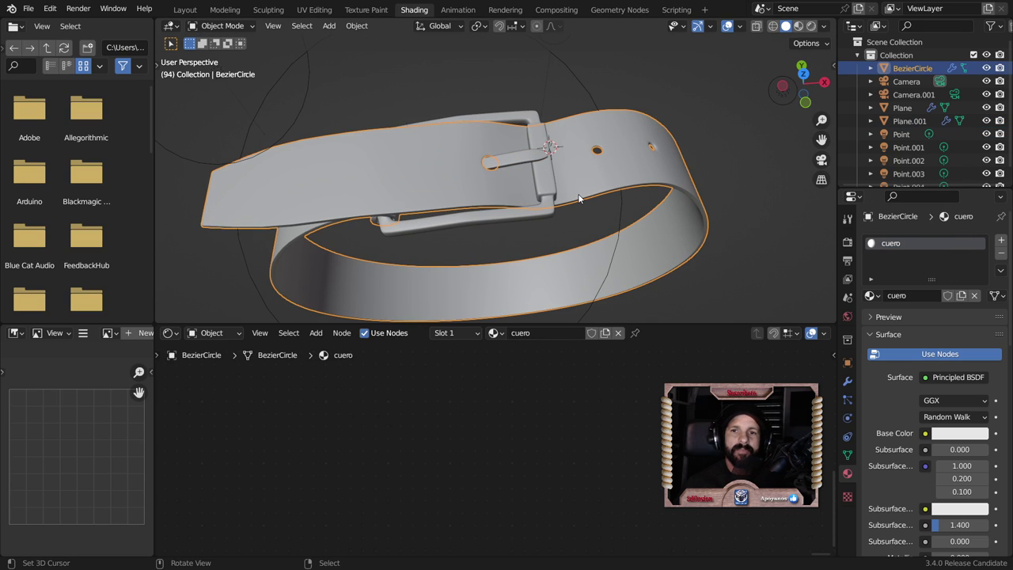
mouse_move(414, 210)
middle_down()
mouse_move(503, 207)
mouse_move(574, 145)
middle_up()
In Edit Mode with X-ray on, select the face loops along the strap's edges
key(Tab)
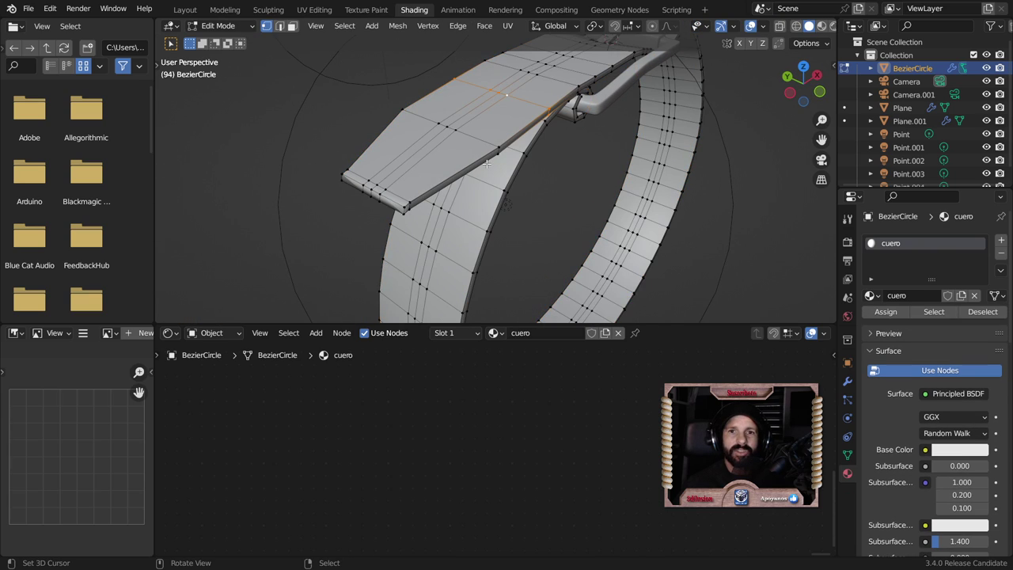
scroll(482, 165, up, 3)
middle_drag(482, 166, 470, 174)
key(3)
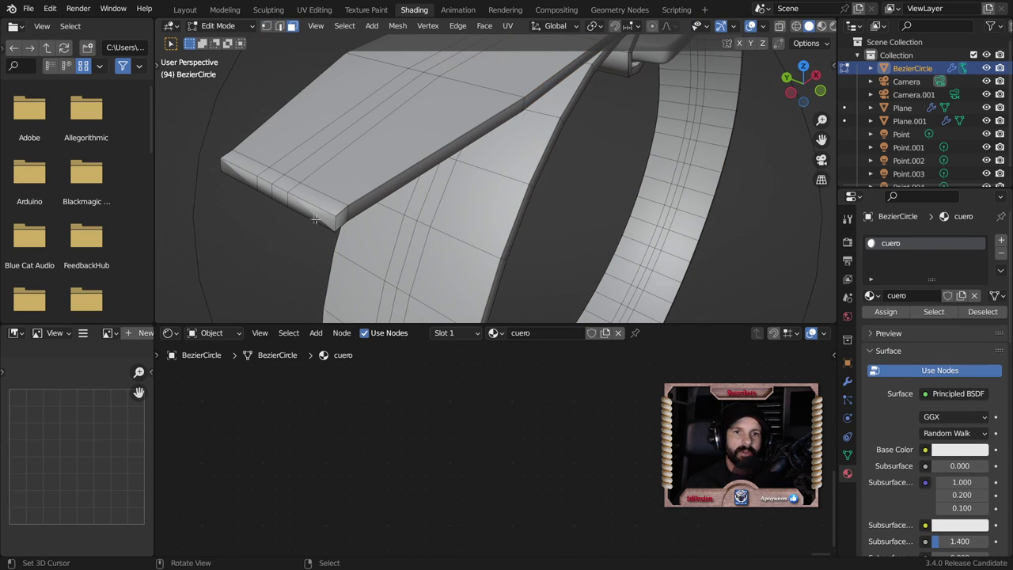
alt+click(344, 216)
key(alt+z)
mouse_move(344, 216)
middle_down()
mouse_move(498, 226)
mouse_move(443, 123)
middle_up()
shift+click(472, 124)
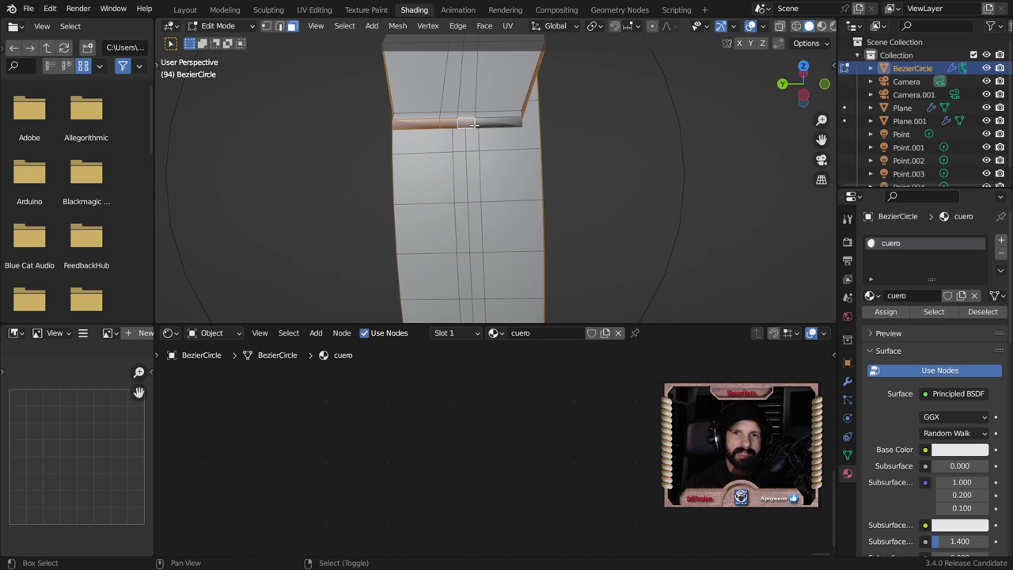
middle_drag(651, 155, 541, 152)
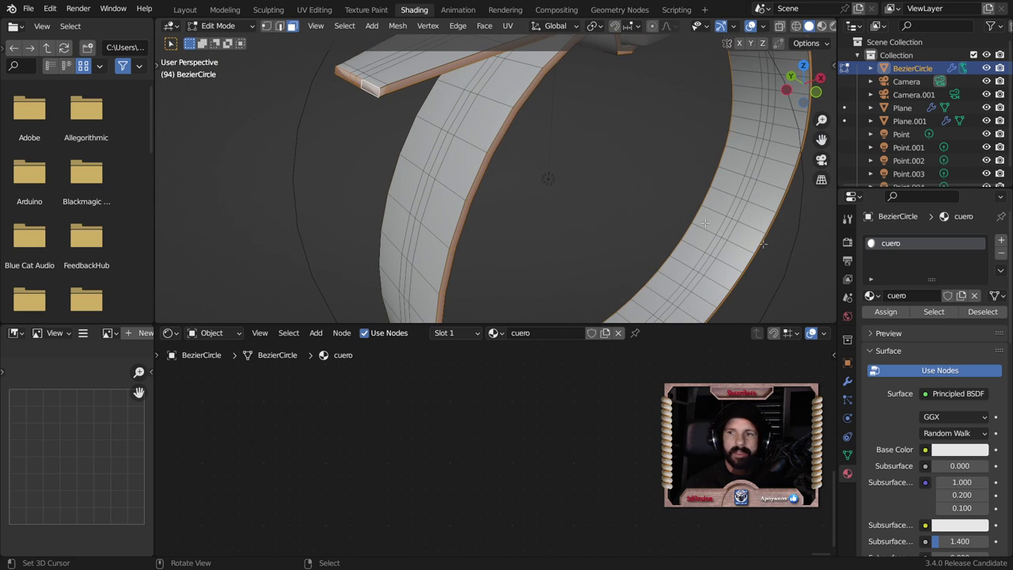
Add a second material slot with new material 'cuero canto', assign it to those faces, and exit Edit Mode
click(1003, 239)
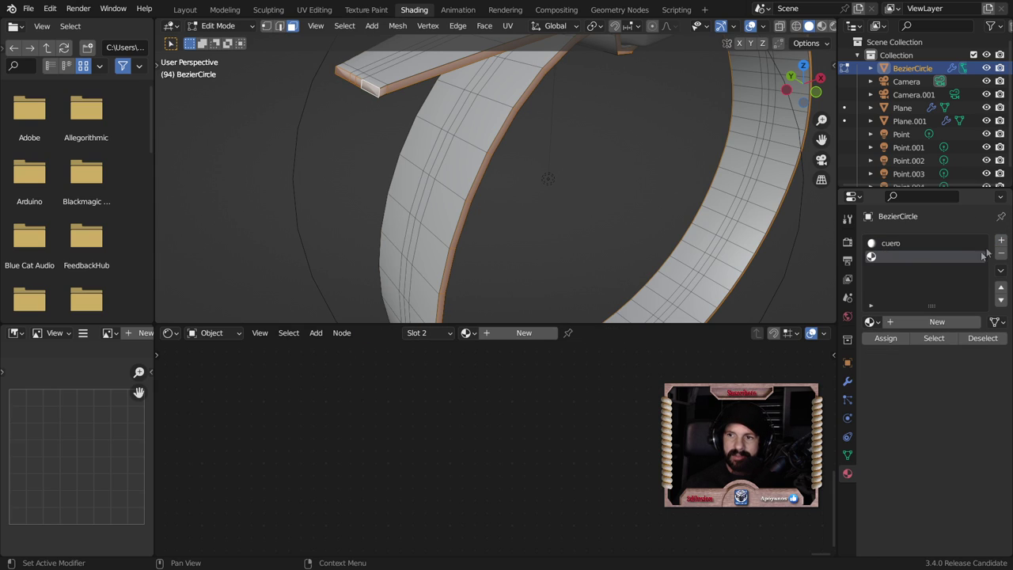
click(912, 320)
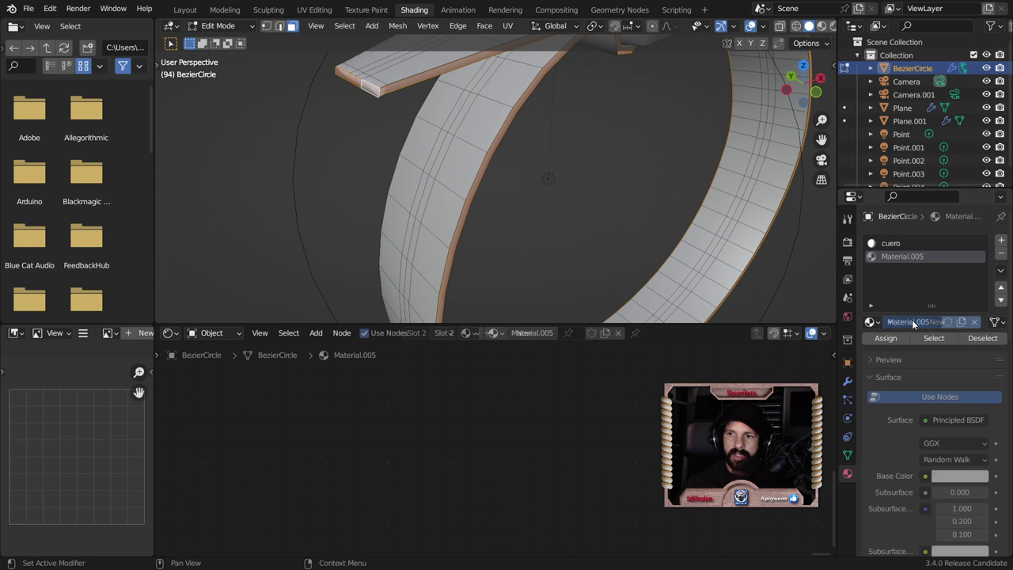
double_click(907, 256)
text(cuero canto)
key(Return)
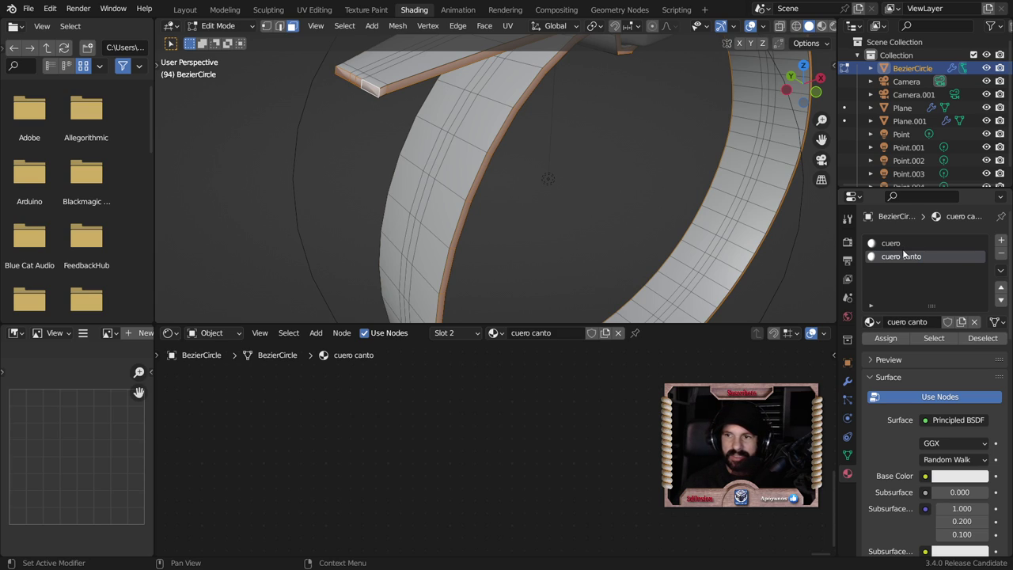
click(892, 338)
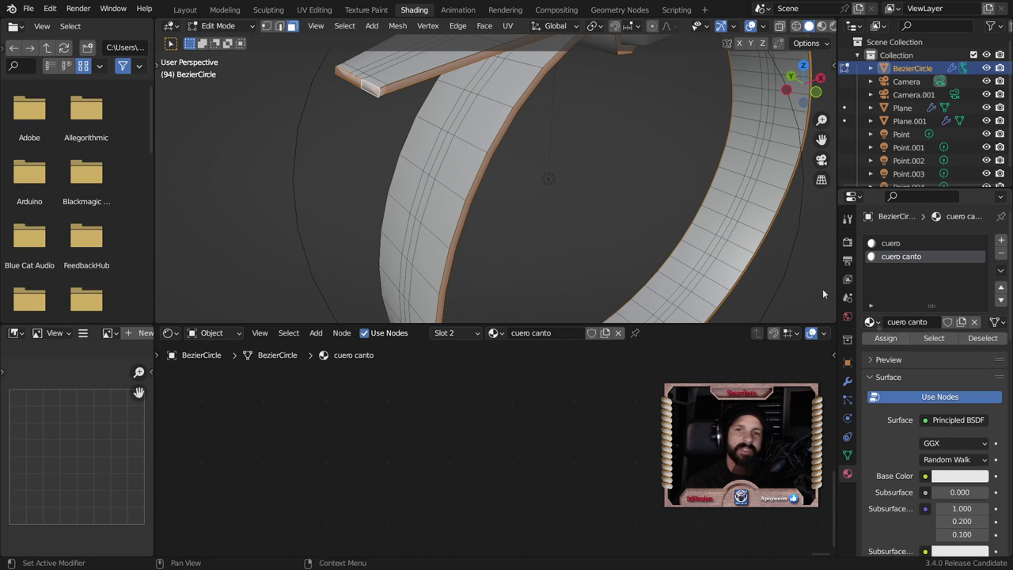
key(Tab)
mouse_move(492, 244)
middle_down()
mouse_move(527, 195)
mouse_move(459, 242)
mouse_move(690, 229)
mouse_move(495, 256)
mouse_move(576, 209)
mouse_move(557, 220)
middle_up()
Isolate the two buckle pieces in Local View and select the buckle frame
click(560, 187)
shift+click(461, 170)
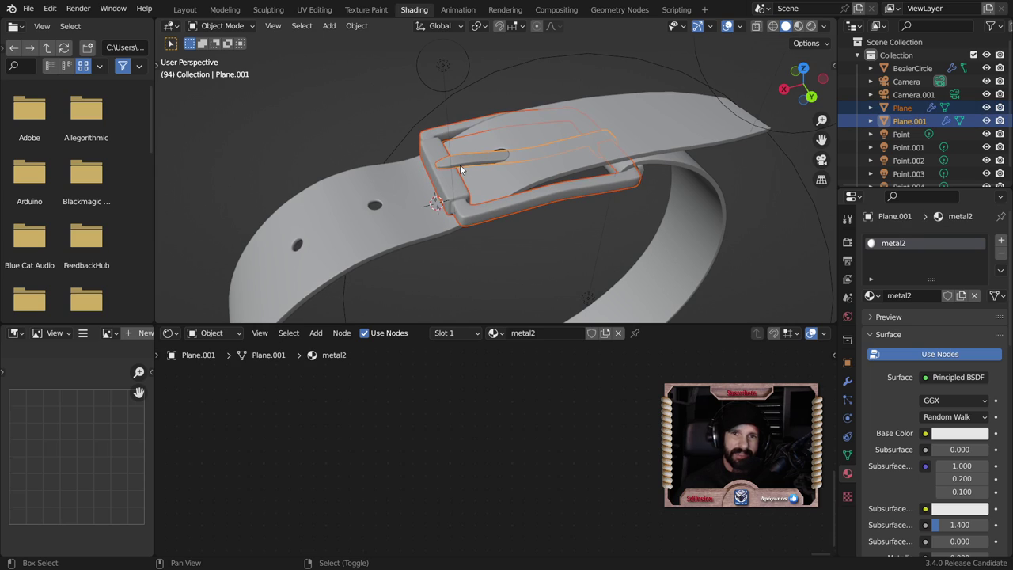
key(KP_Divide)
mouse_move(491, 202)
middle_down()
mouse_move(486, 238)
mouse_move(499, 211)
middle_up()
click(499, 214)
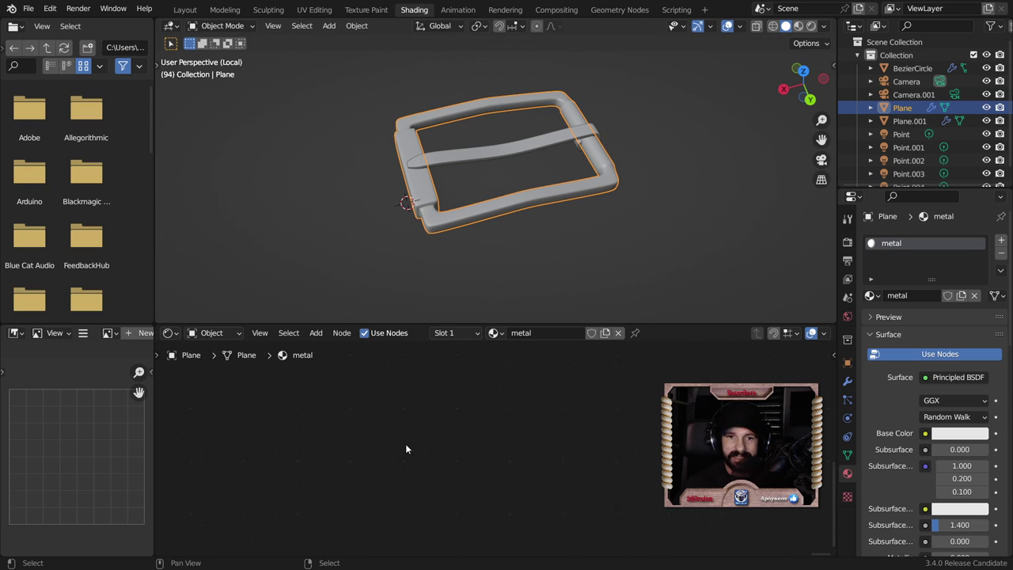
Set the metal material's Metallic to 1.000 and preview it in rendered view
middle_drag(464, 419, 823, 416)
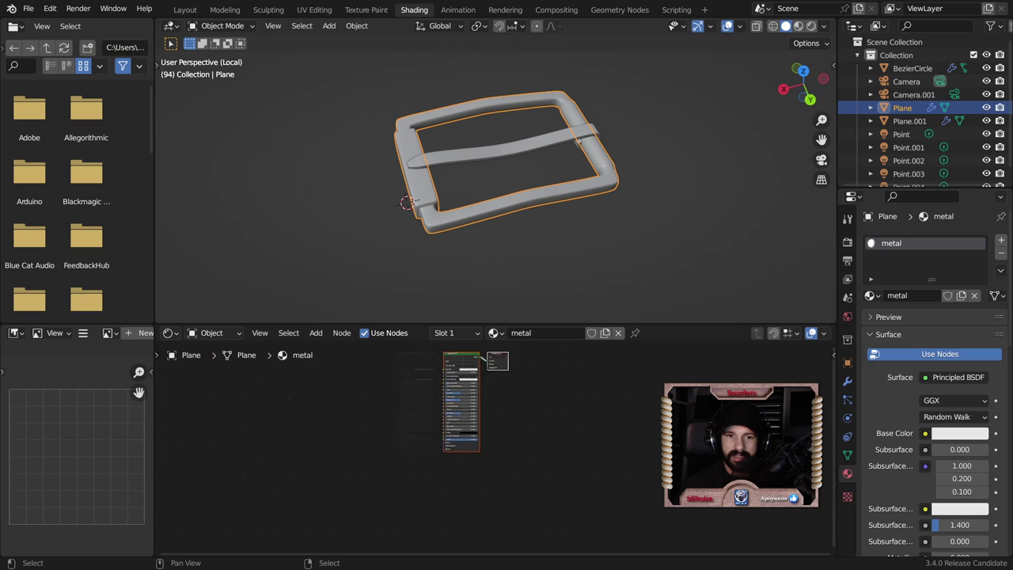
scroll(696, 357, up, 2)
drag(690, 324, 701, 228)
scroll(563, 382, up, 1)
scroll(570, 388, up, 1)
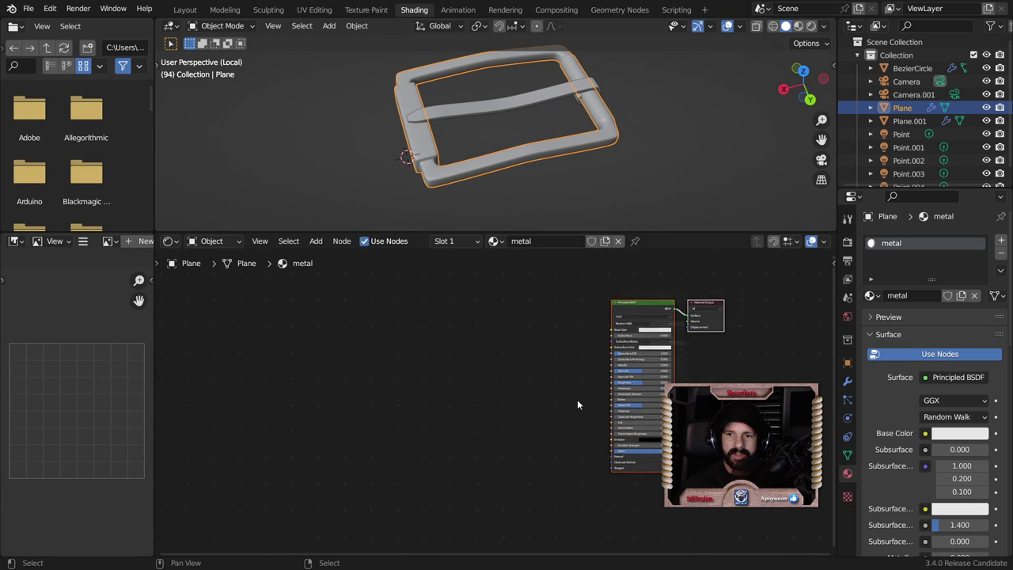
scroll(554, 372, up, 1)
scroll(570, 384, up, 1)
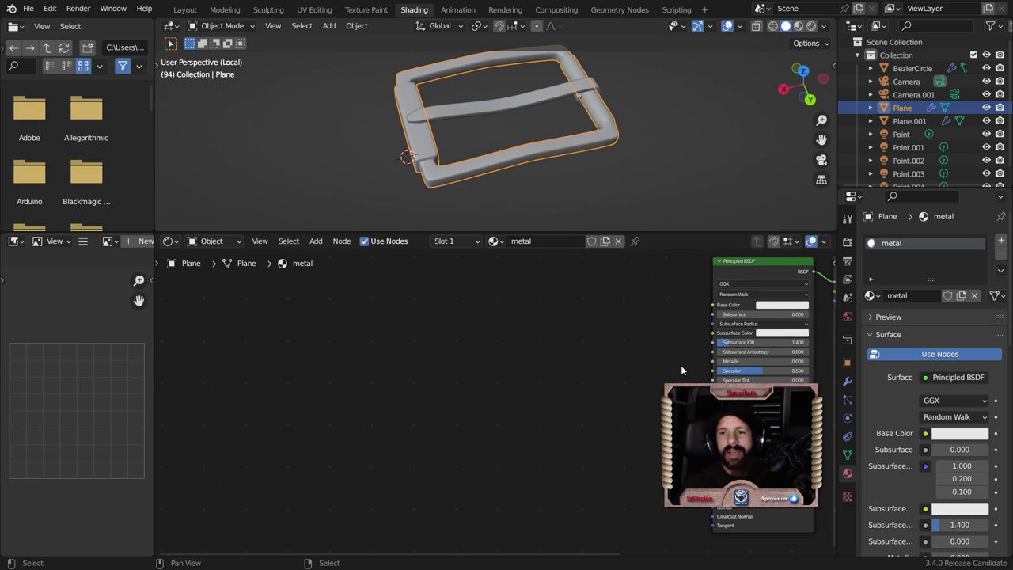
drag(747, 361, 809, 360)
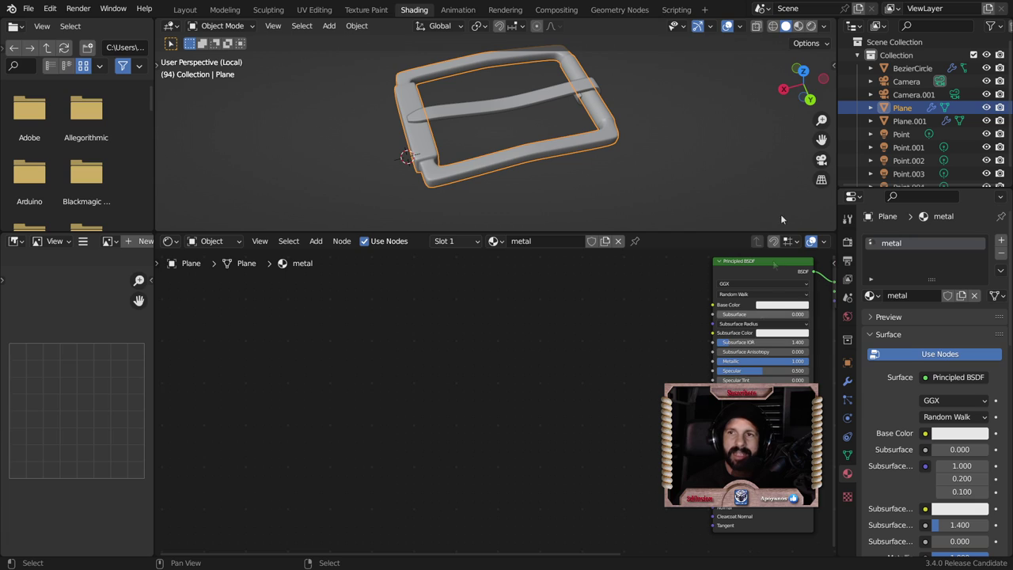
click(811, 25)
Switch the render engine to Cycles with GPU Compute as the device
click(847, 261)
click(966, 239)
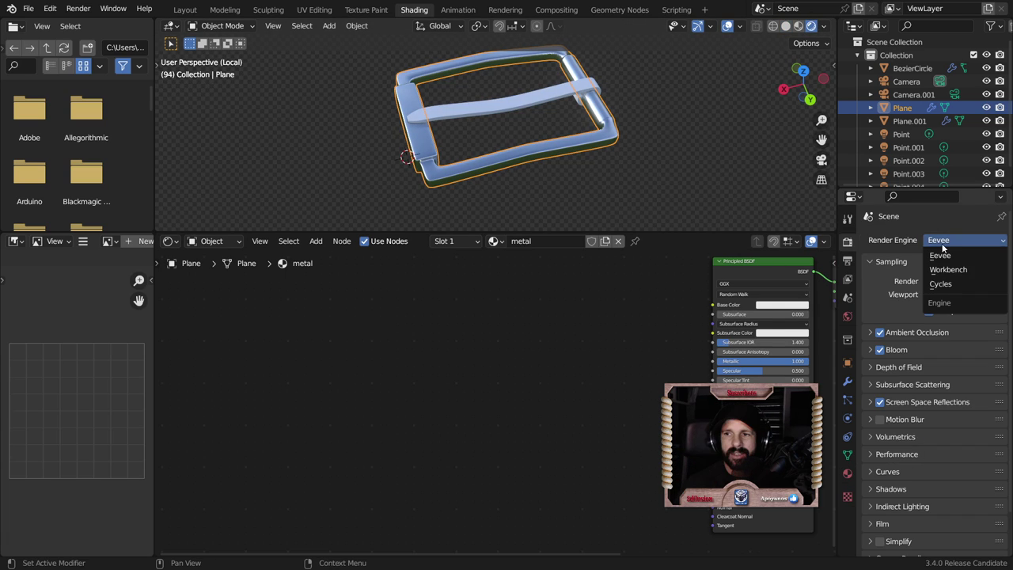
click(940, 283)
click(939, 273)
click(949, 290)
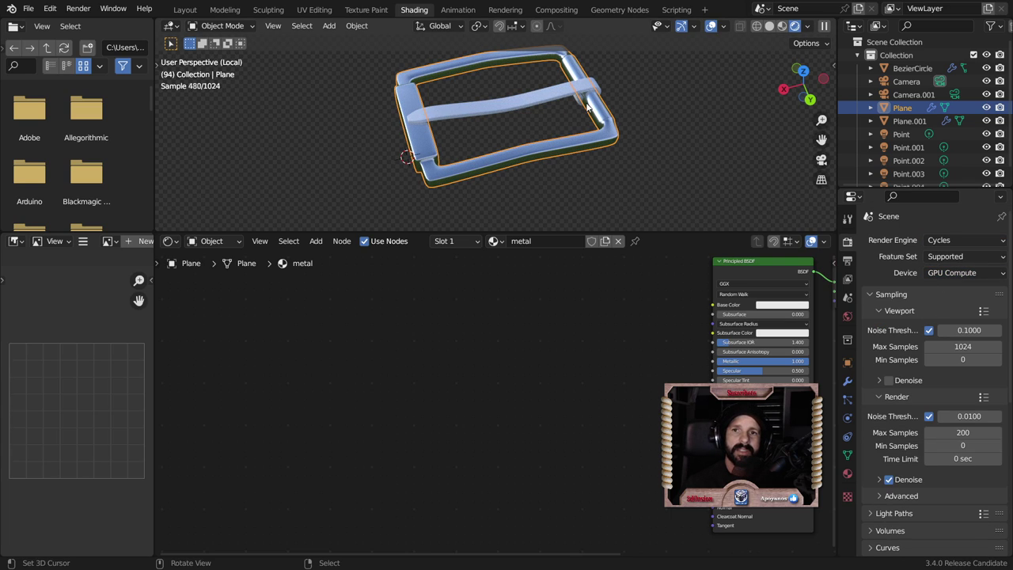
Check the World shader nodes, then return to the buckle's material nodes
middle_drag(600, 117, 586, 150)
click(214, 241)
click(208, 272)
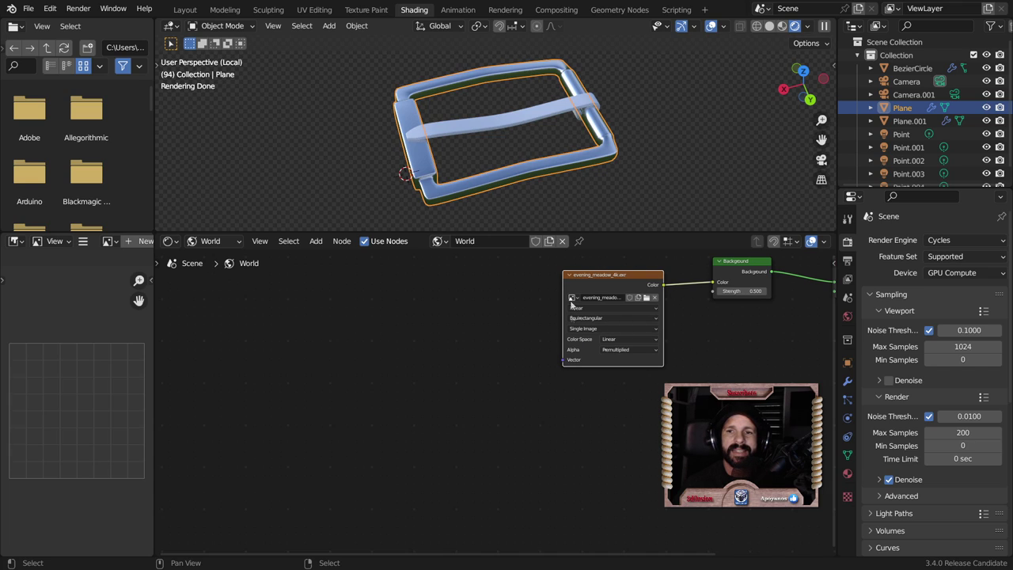
click(210, 241)
click(214, 255)
Drag the Principled BSDF and Material Output nodes apart to lengthen their link
middle_drag(577, 329, 604, 333)
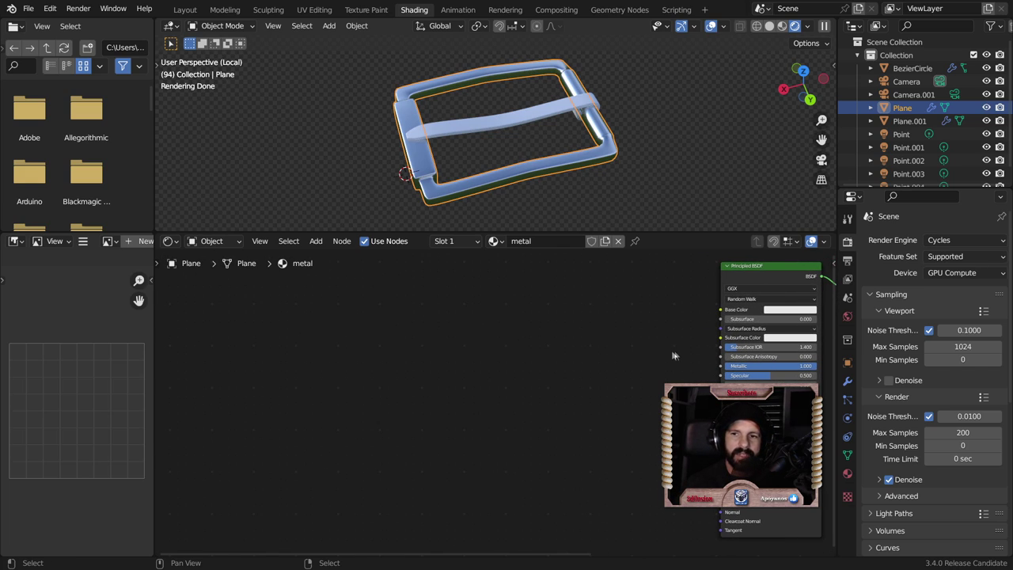
mouse_move(677, 349)
middle_down()
mouse_move(398, 341)
mouse_move(338, 351)
middle_up()
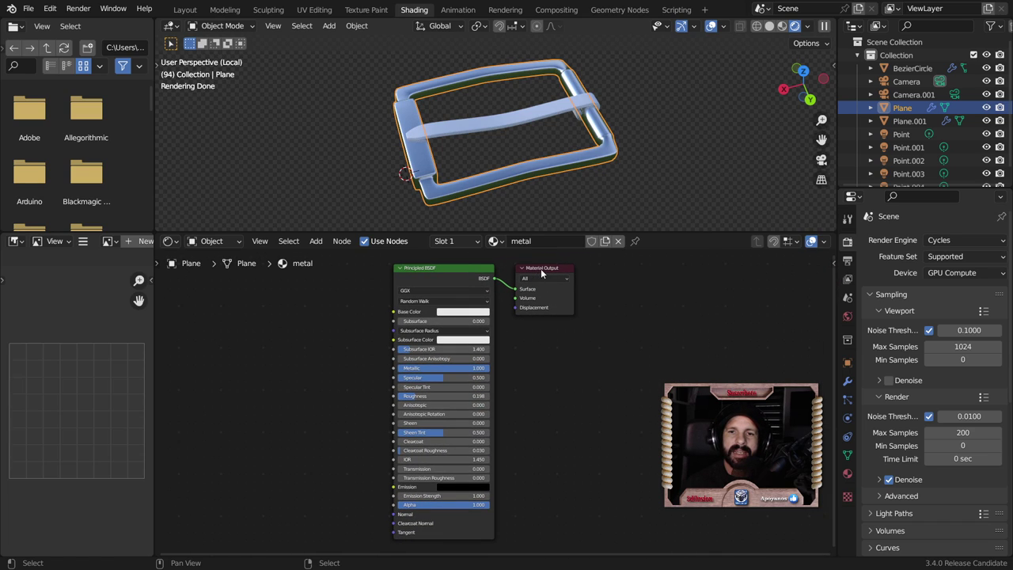
drag(542, 273, 732, 281)
drag(443, 267, 362, 284)
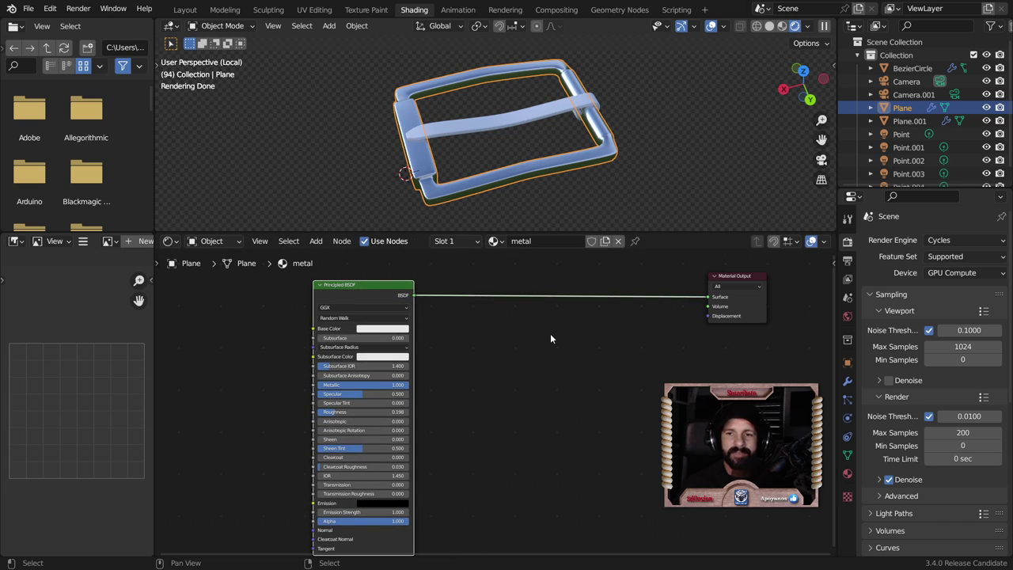
Add an Ambient Occlusion node above the Principled BSDF
key(shift+a)
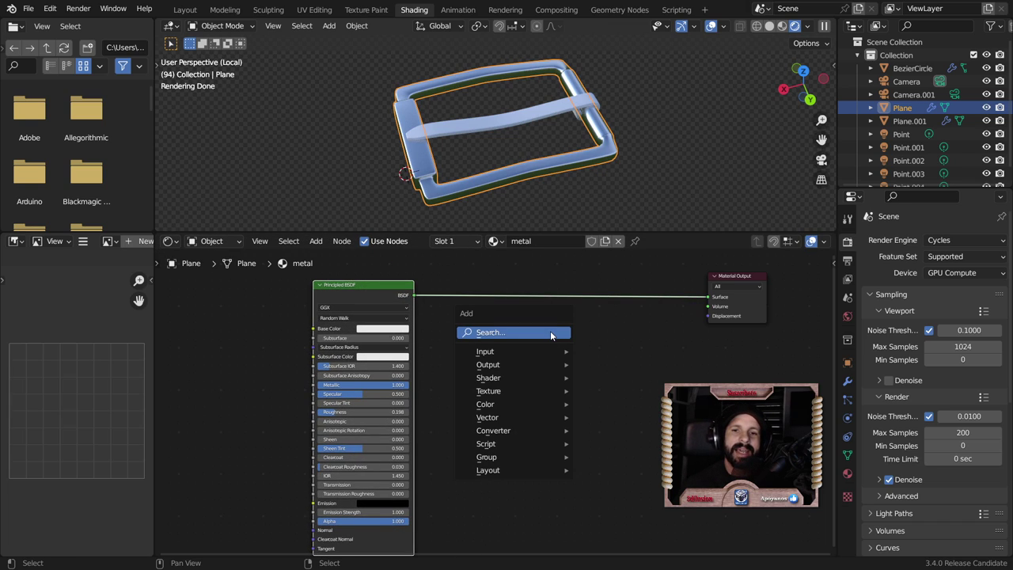
mouse_move(486, 351)
click(625, 100)
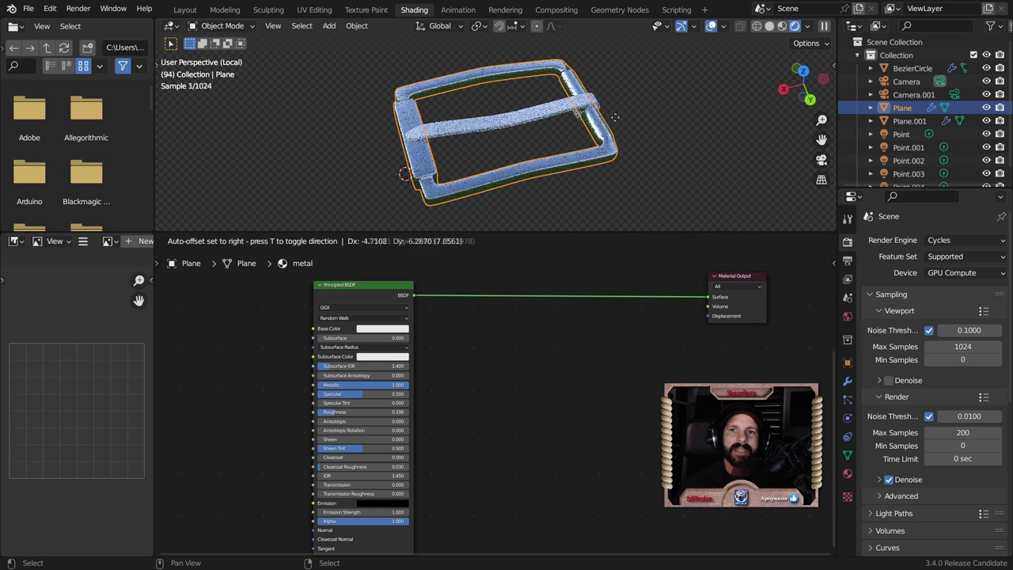
click(626, 325)
middle_drag(625, 325, 604, 438)
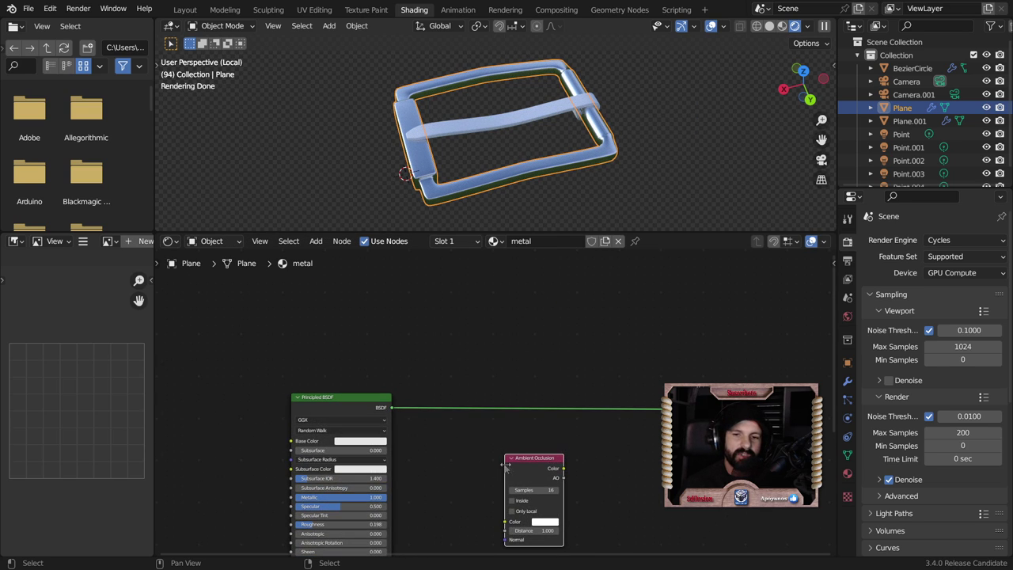
drag(527, 470, 474, 299)
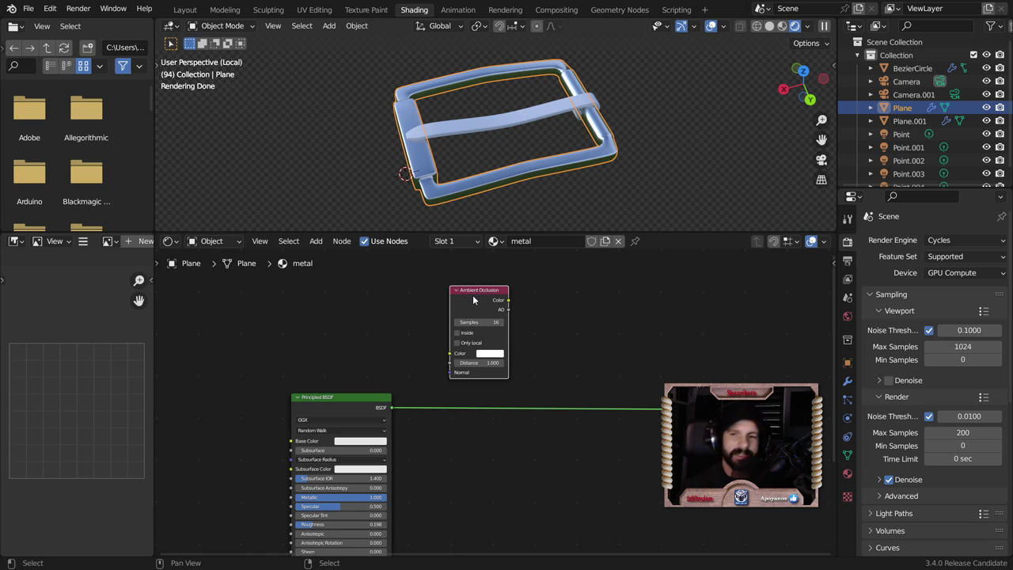
Insert a Mix Shader on the BSDF-to-output link and drive its Fac with AO Color
key(shift+a)
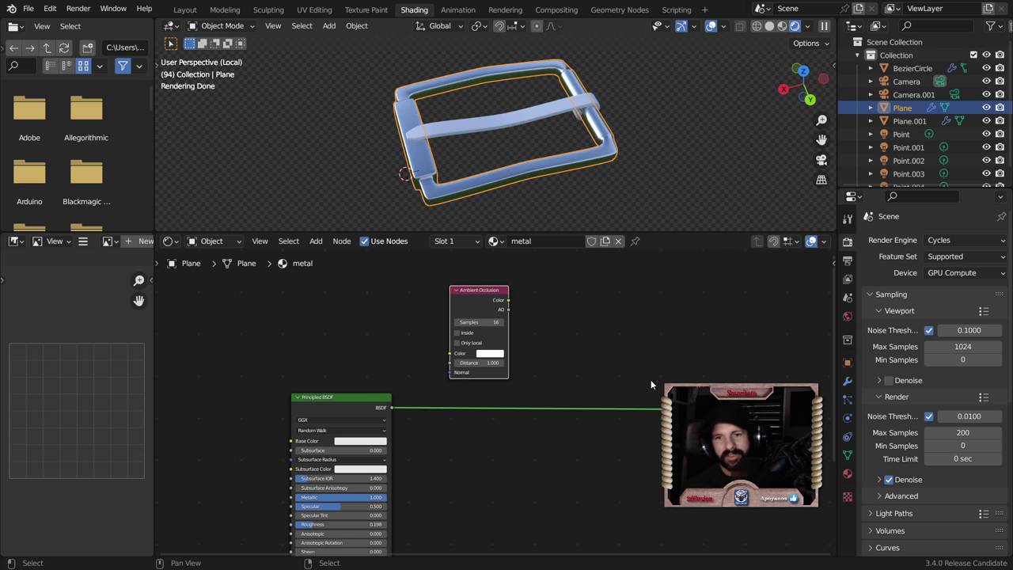
key(shift+a)
mouse_move(586, 380)
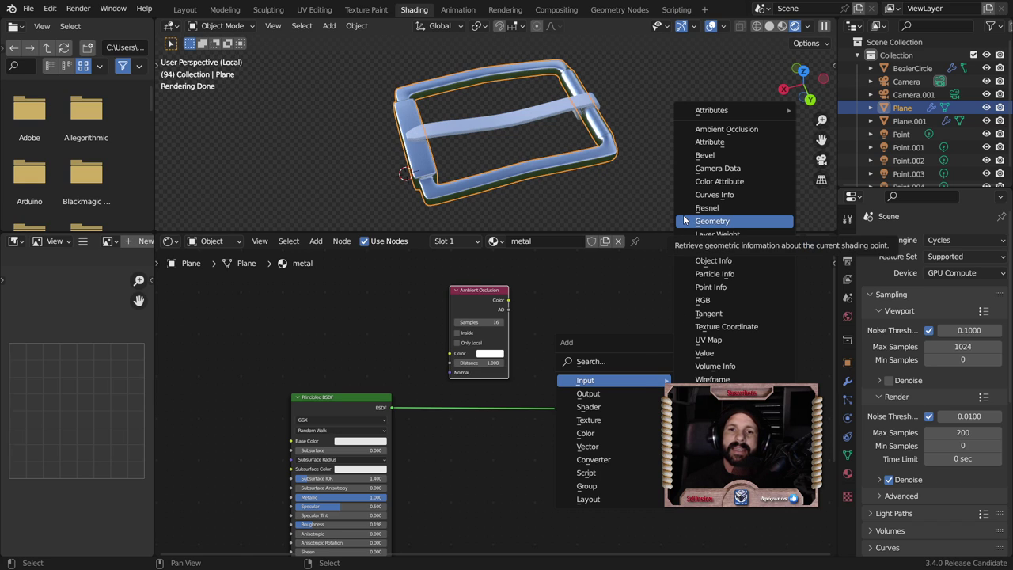
click(724, 265)
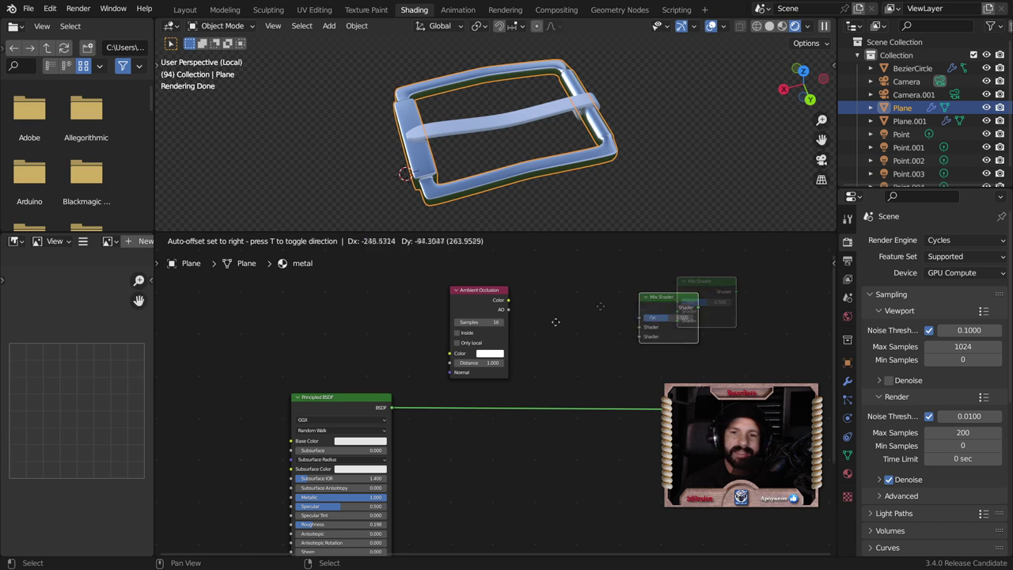
click(589, 369)
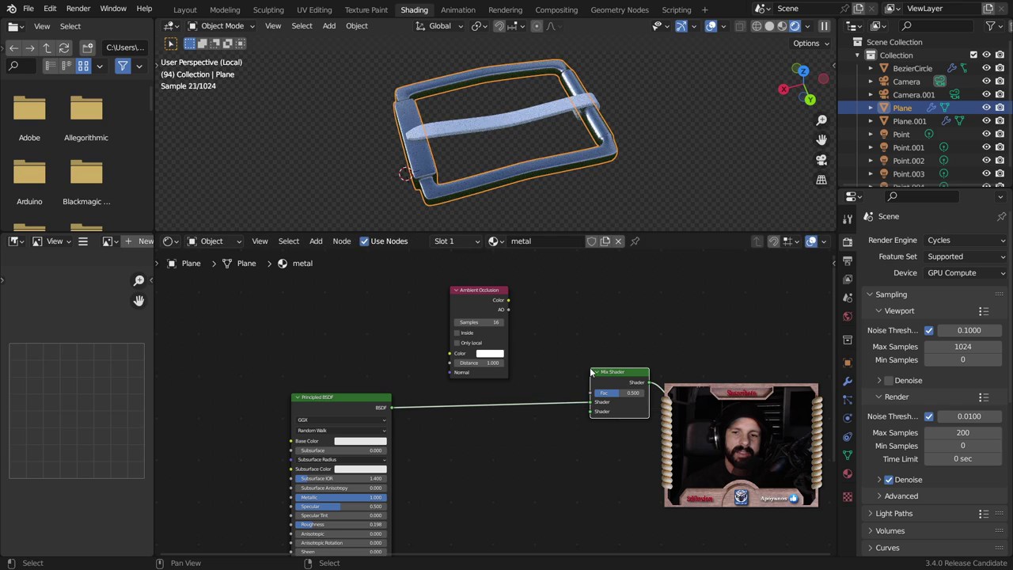
drag(508, 300, 591, 393)
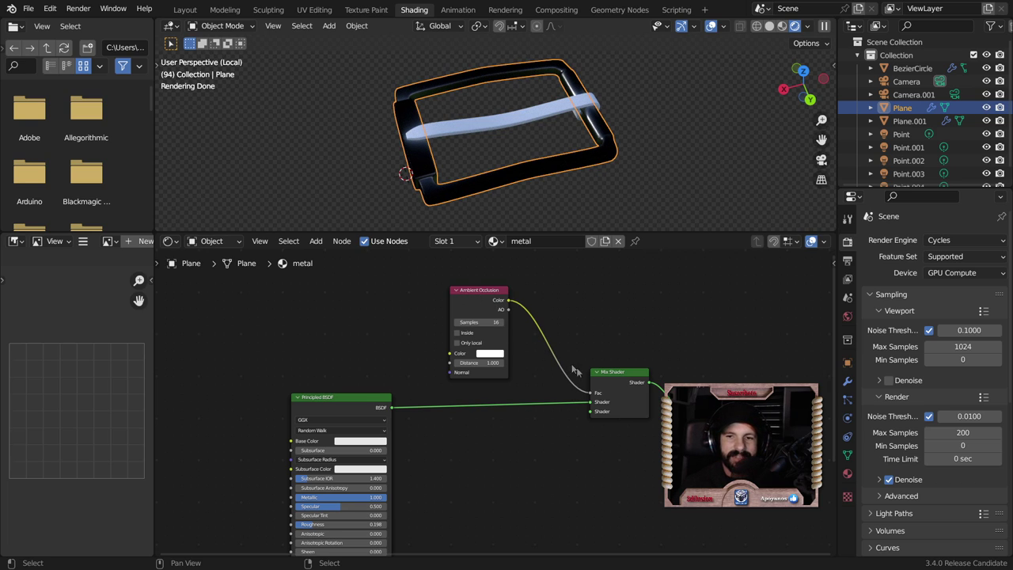
Set the Ambient Occlusion Distance to 0.200
middle_drag(383, 346, 431, 354)
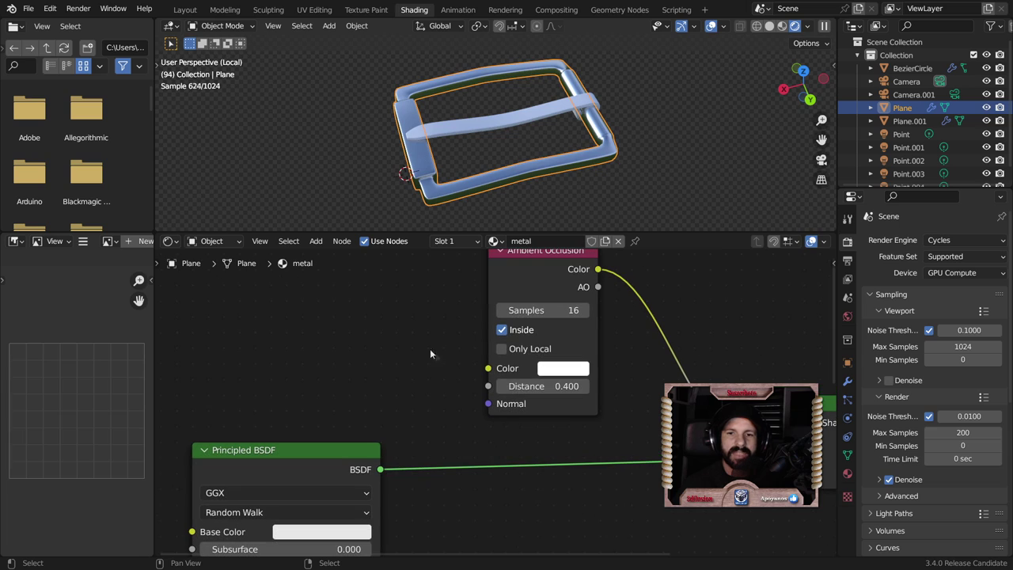
click(499, 386)
click(499, 386)
middle_drag(447, 338, 467, 343)
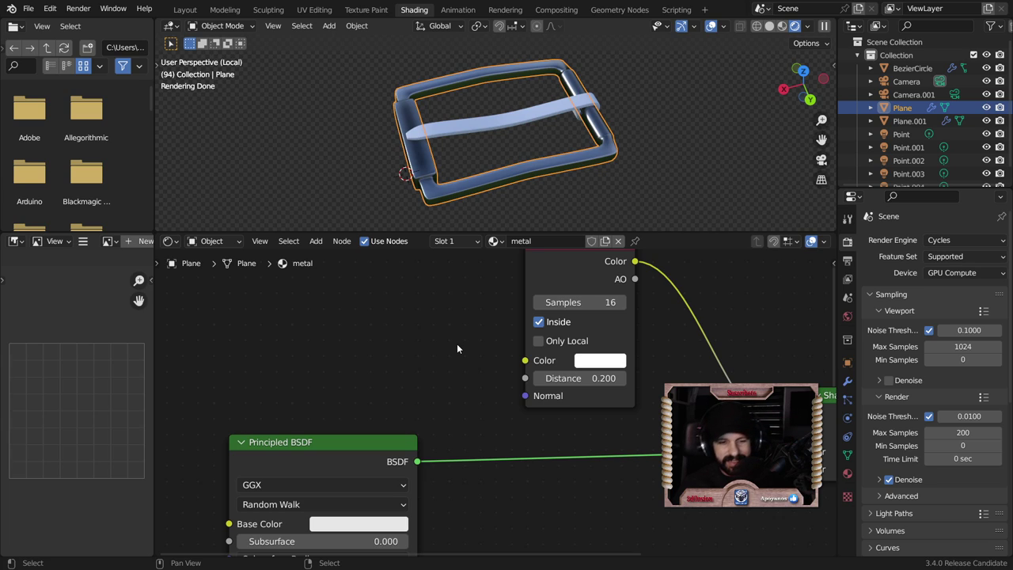
Add a Math node left of the AO node and link its output to AO Distance
key(shift+a)
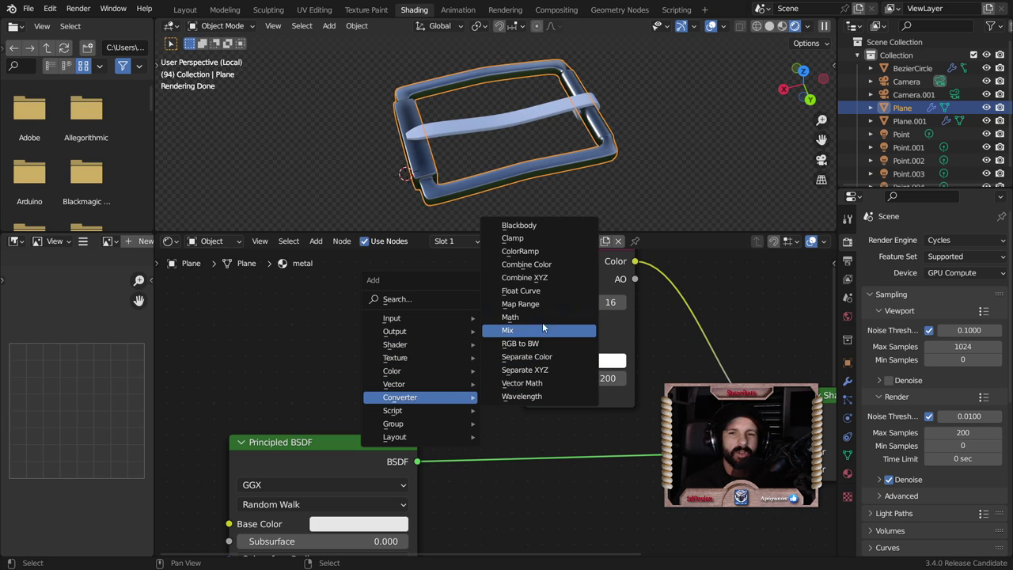
mouse_move(400, 396)
click(542, 325)
click(284, 272)
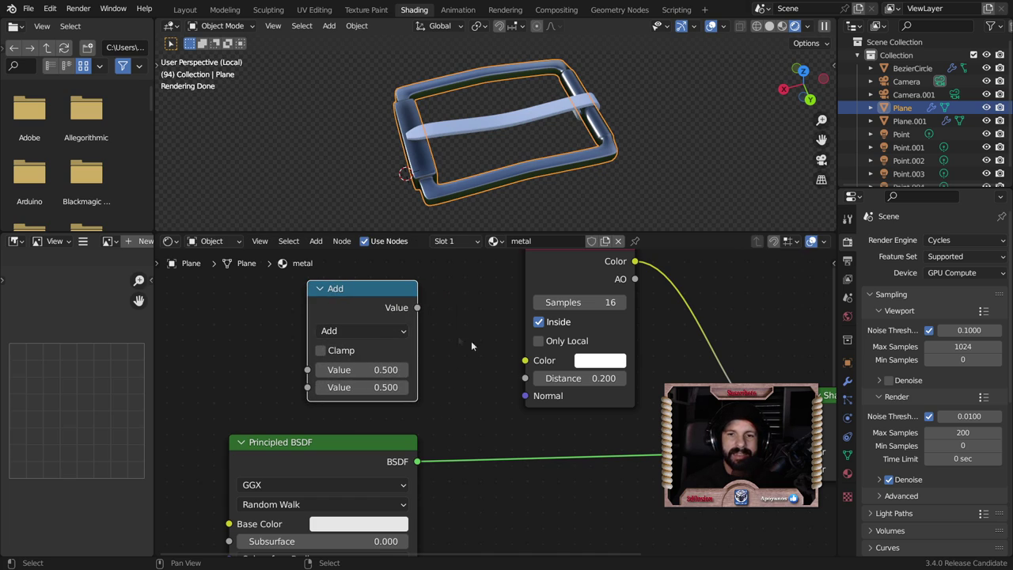
drag(412, 307, 429, 315)
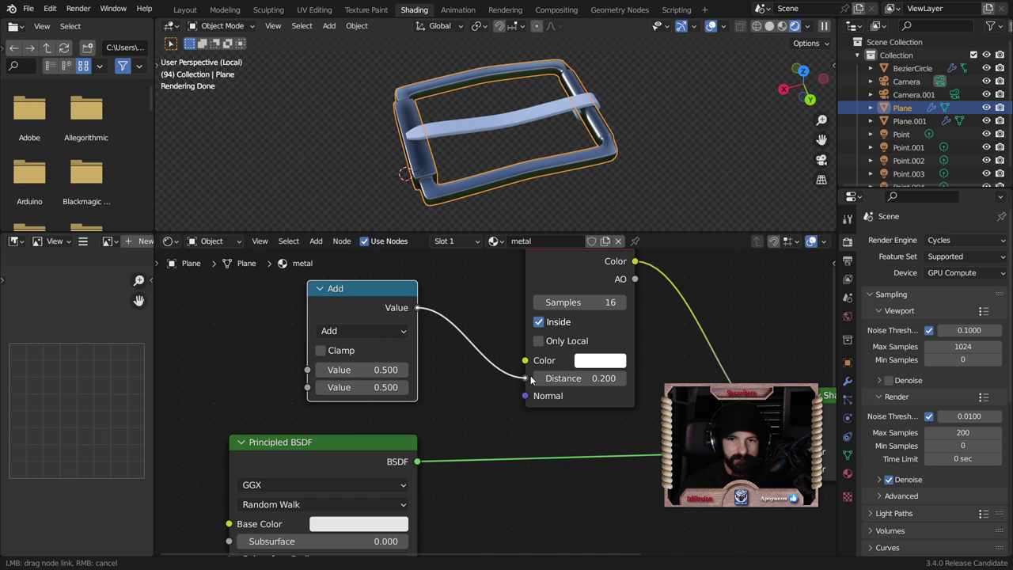
drag(491, 361, 530, 376)
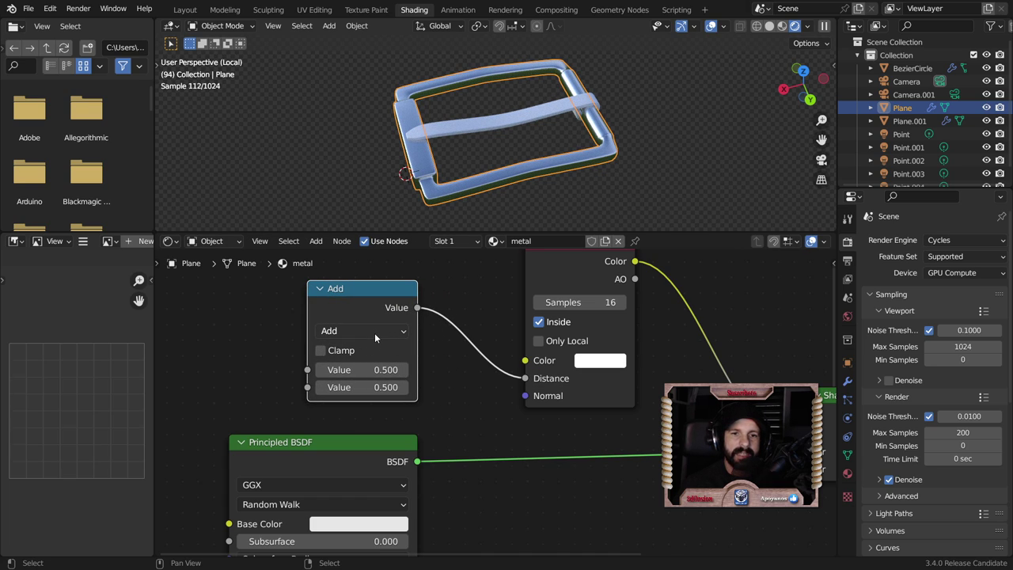
click(334, 330)
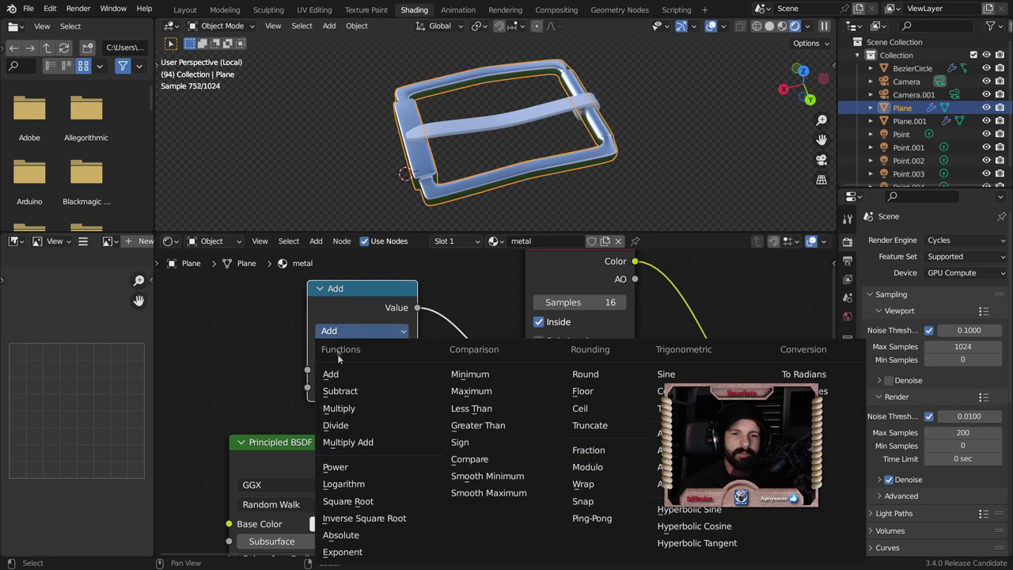
Set the Math node to Multiply with values -0.100 and -0.800
click(338, 408)
mouse_move(385, 370)
mouse_down()
mouse_move(341, 369)
mouse_move(333, 387)
mouse_up()
mouse_move(522, 190)
middle_down()
mouse_move(543, 182)
mouse_move(541, 198)
mouse_move(471, 76)
mouse_move(457, 187)
middle_up()
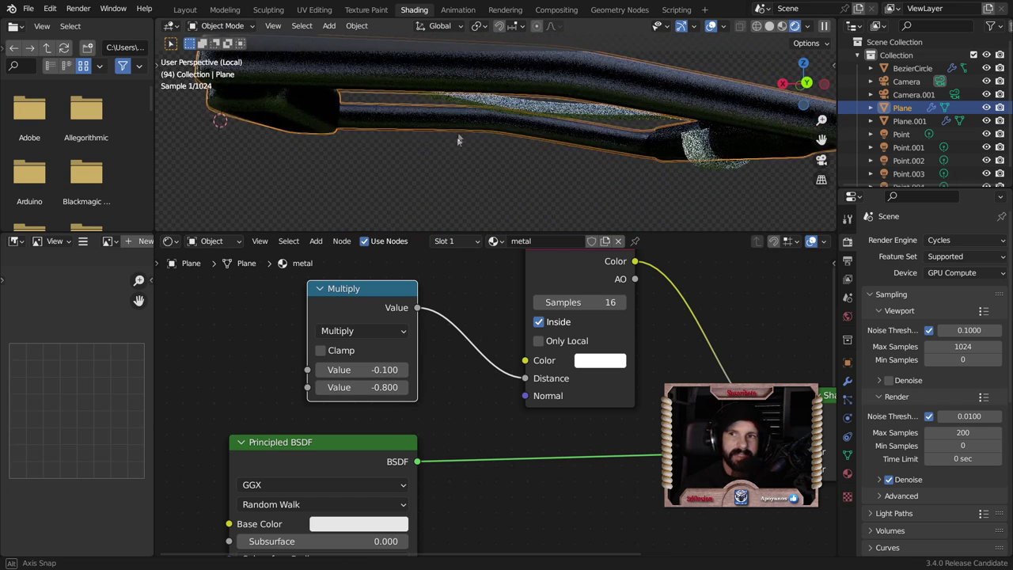
Darken the Ambient Occlusion colour to a light grey in its colour picker
click(600, 361)
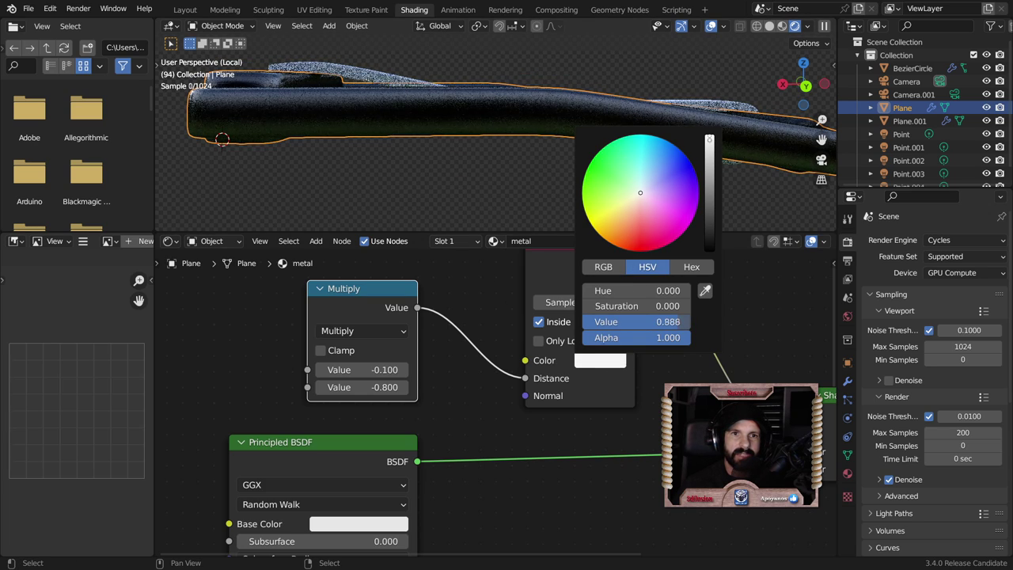
drag(714, 139, 710, 157)
drag(637, 321, 673, 321)
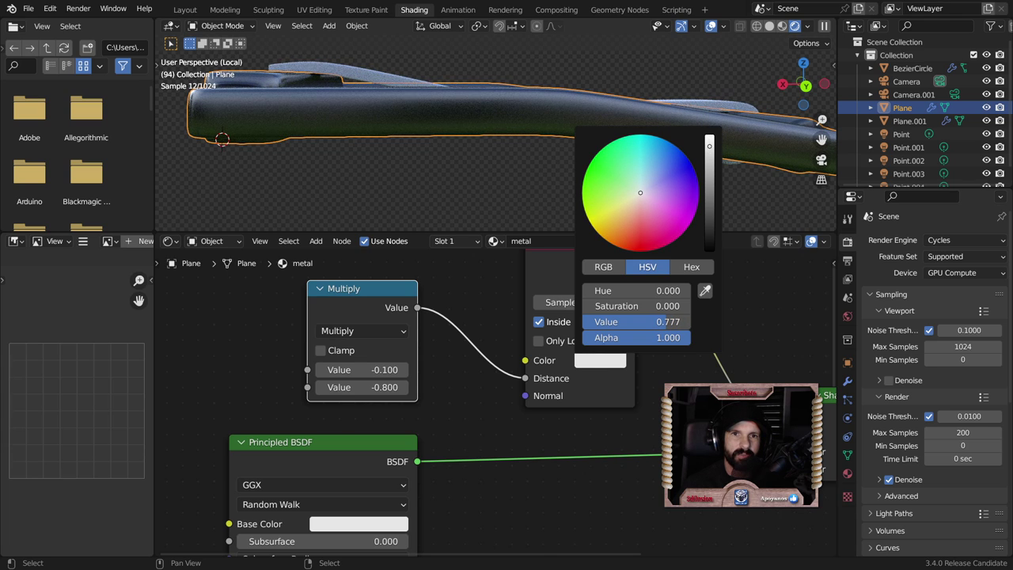
mouse_move(431, 158)
middle_down()
mouse_move(505, 98)
mouse_move(386, 155)
mouse_move(556, 137)
middle_up()
scroll(505, 98, down, 4)
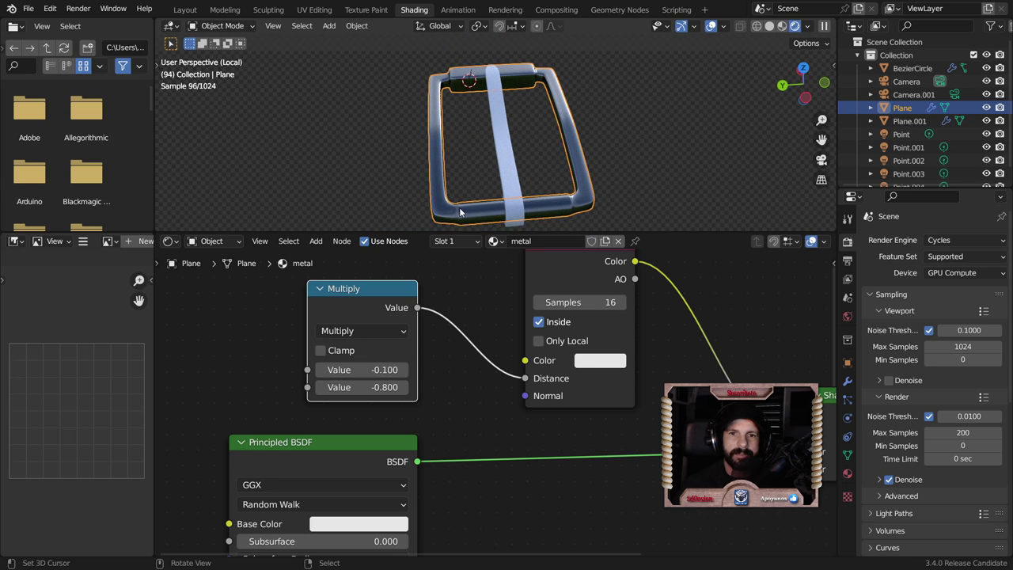
middle_drag(459, 211, 498, 409)
scroll(498, 408, up, 1)
Fine-tune the AO colour brightness and view the buckle from above
click(607, 360)
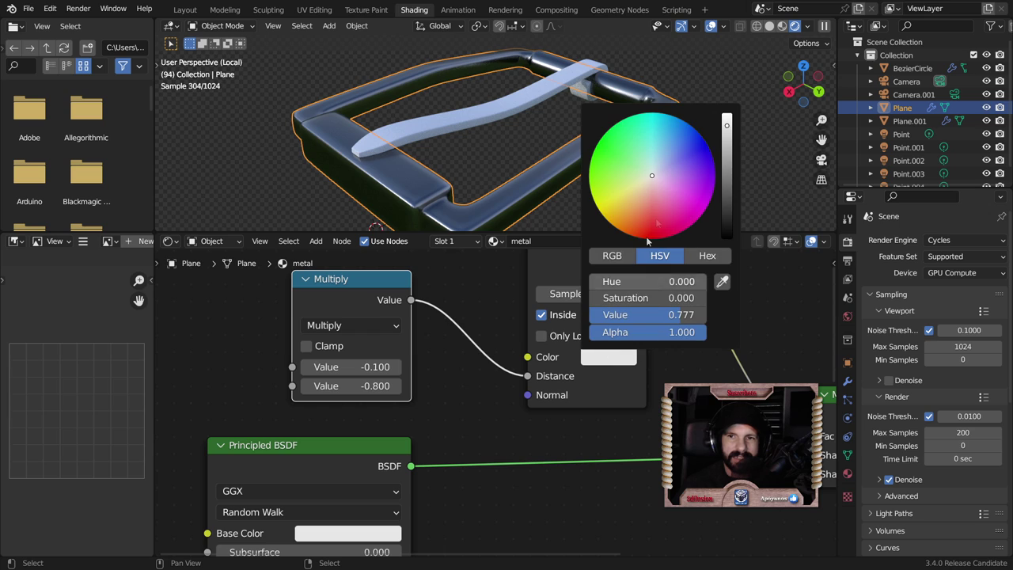
drag(728, 127, 727, 121)
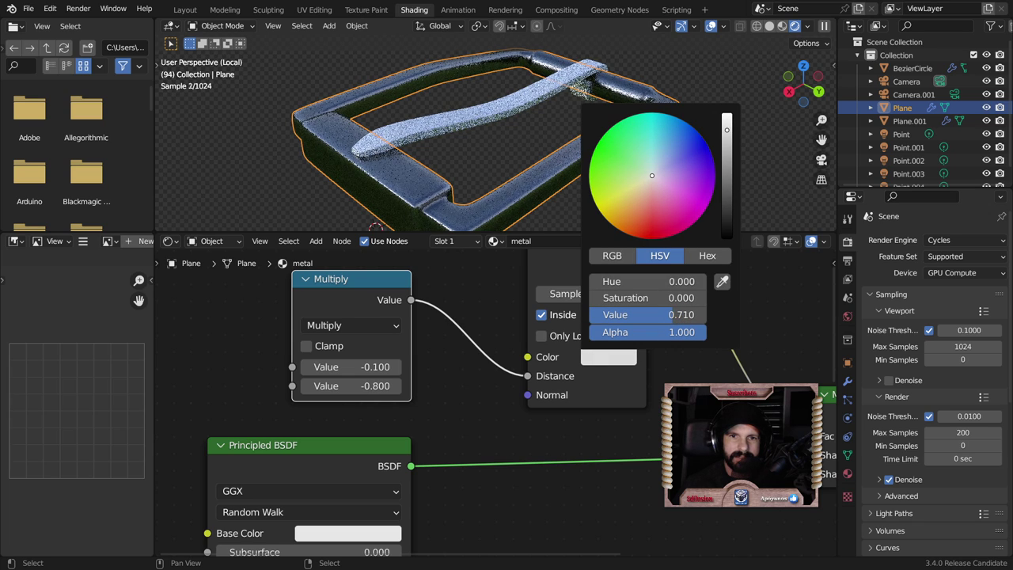
mouse_move(490, 190)
middle_down()
mouse_move(528, 220)
mouse_move(583, 56)
mouse_move(641, 96)
mouse_move(537, 70)
mouse_move(532, 147)
mouse_move(612, 74)
mouse_move(463, 170)
mouse_move(515, 128)
mouse_move(563, 156)
mouse_move(540, 168)
middle_up()
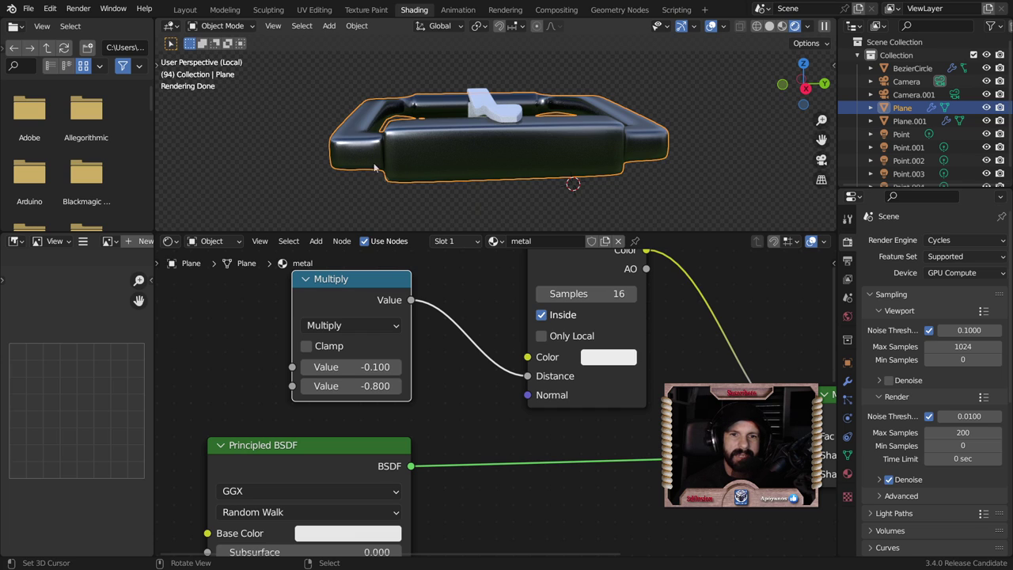
scroll(366, 156, down, 2)
scroll(431, 270, down, 2)
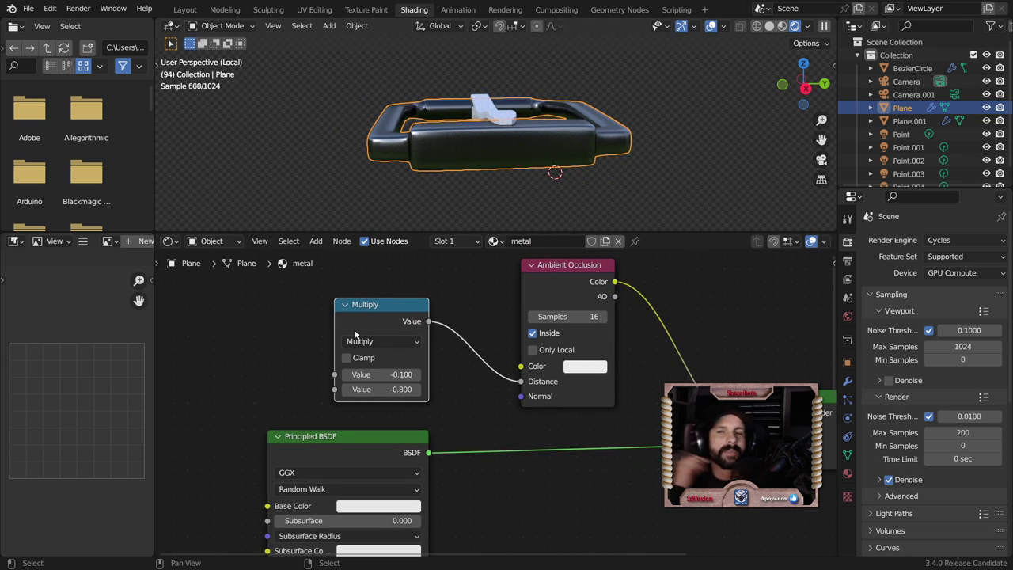
scroll(354, 329, down, 1)
mouse_move(515, 182)
middle_down()
mouse_move(719, 67)
mouse_move(645, 201)
middle_up()
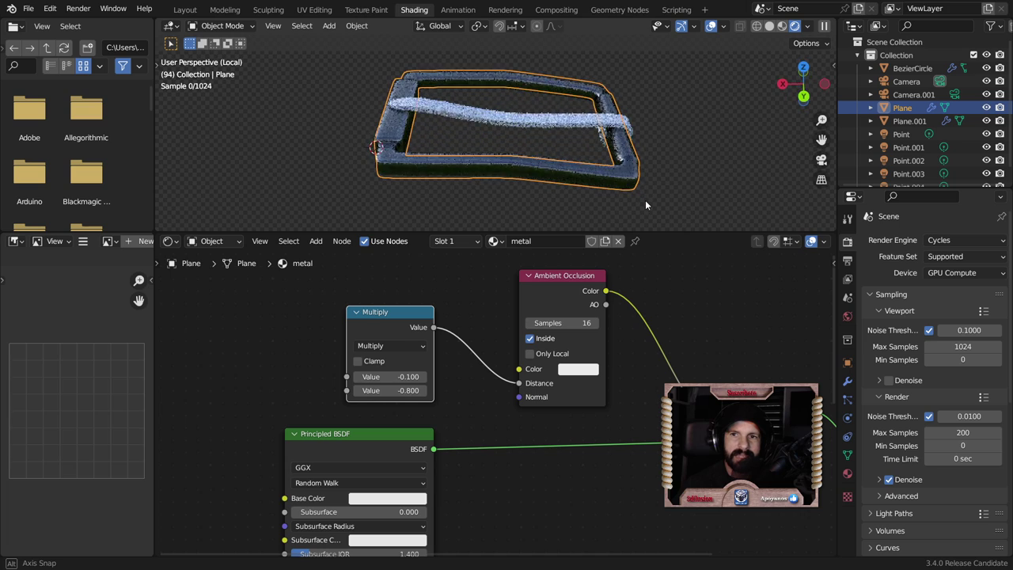
Select the buckle strip Plane.001 and remove its metal2 material
click(431, 110)
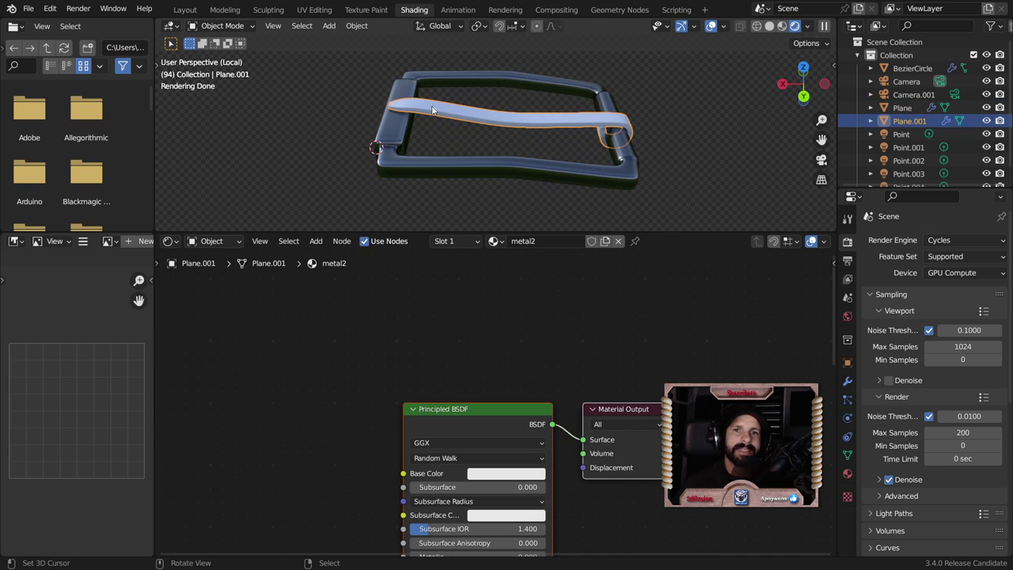
scroll(441, 420, down, 2)
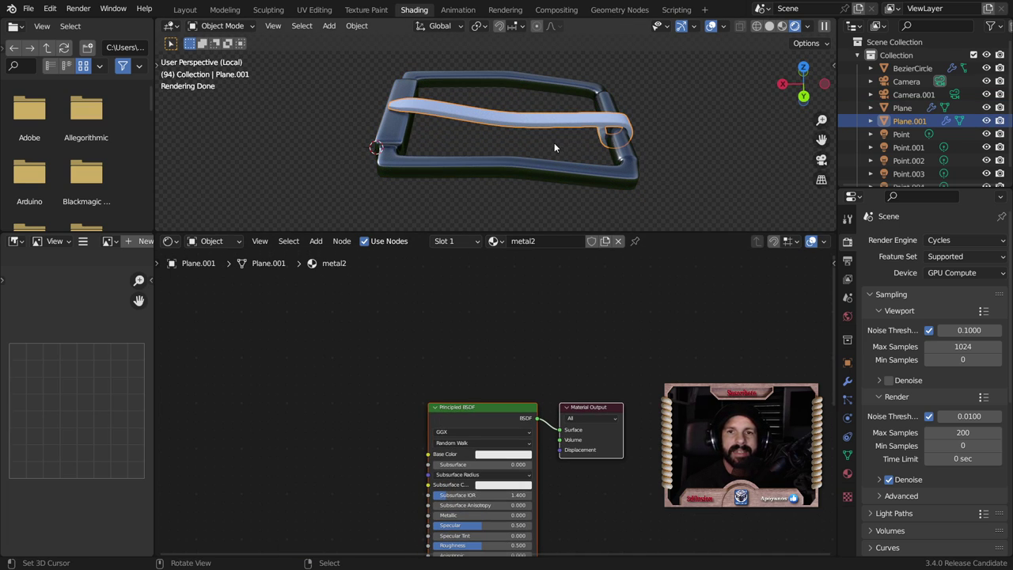
click(550, 167)
click(552, 121)
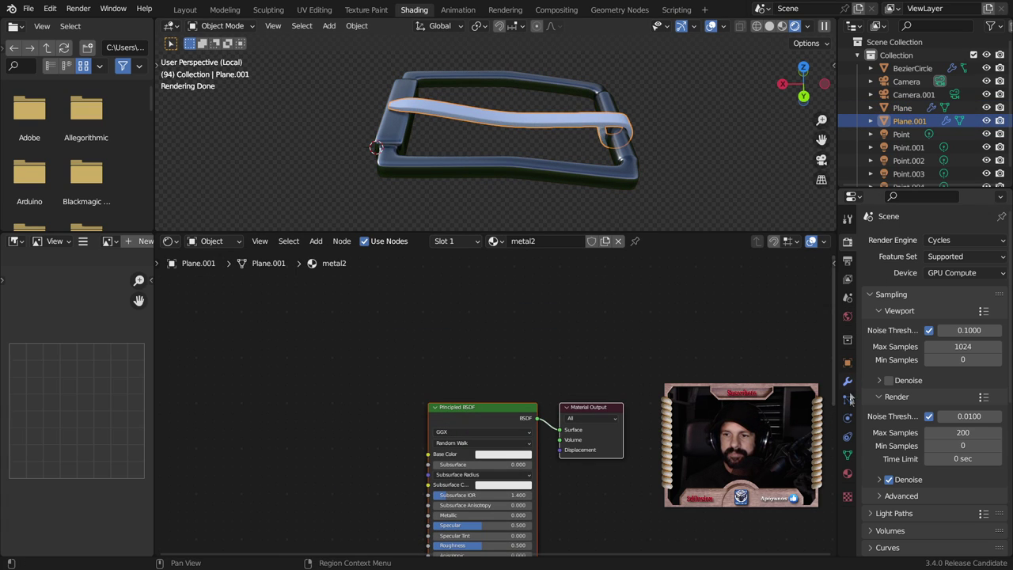
click(847, 473)
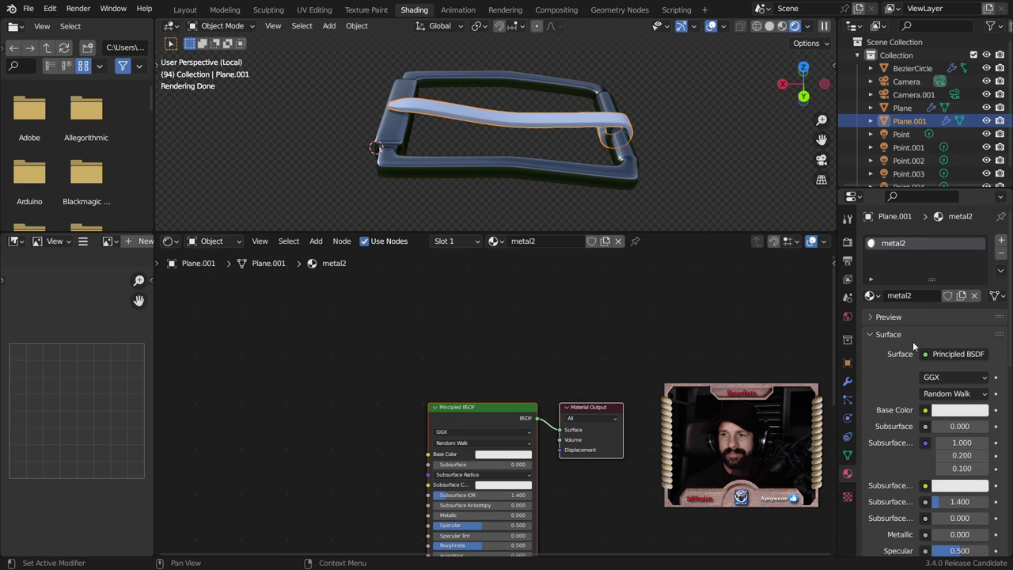
click(1001, 254)
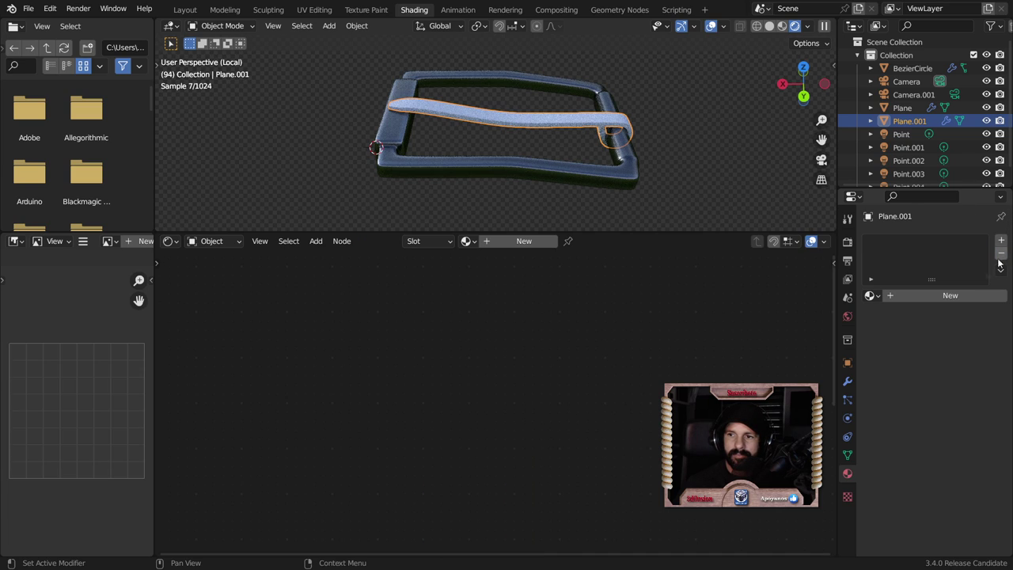
Assign the existing metal material to the strip so metal has 2 users
click(871, 295)
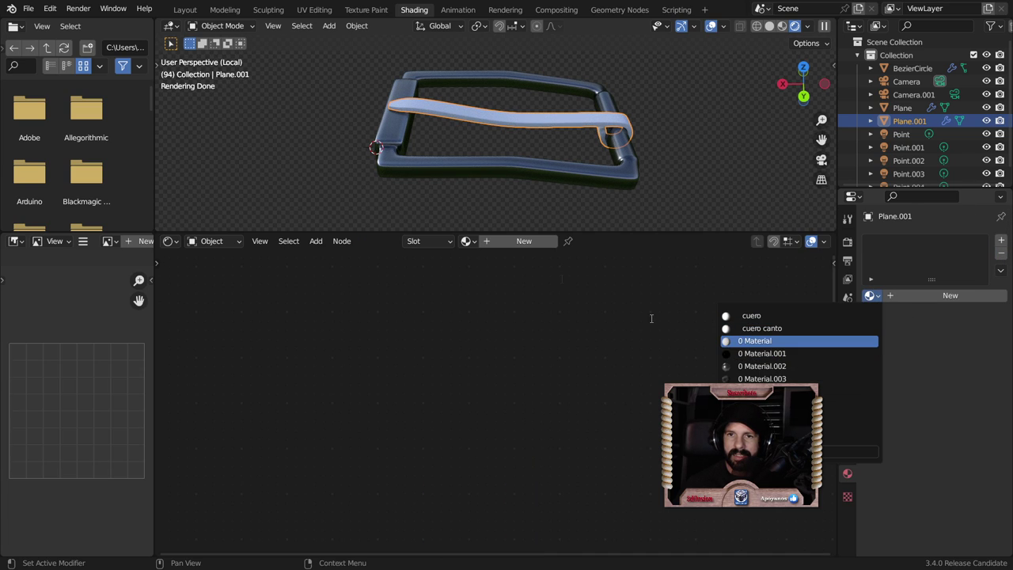
click(552, 169)
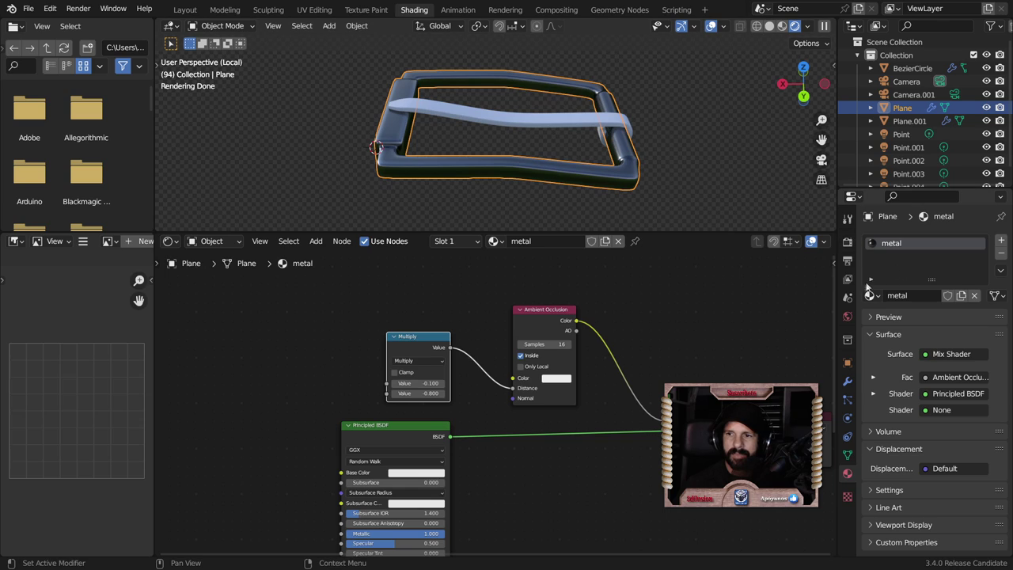
click(561, 122)
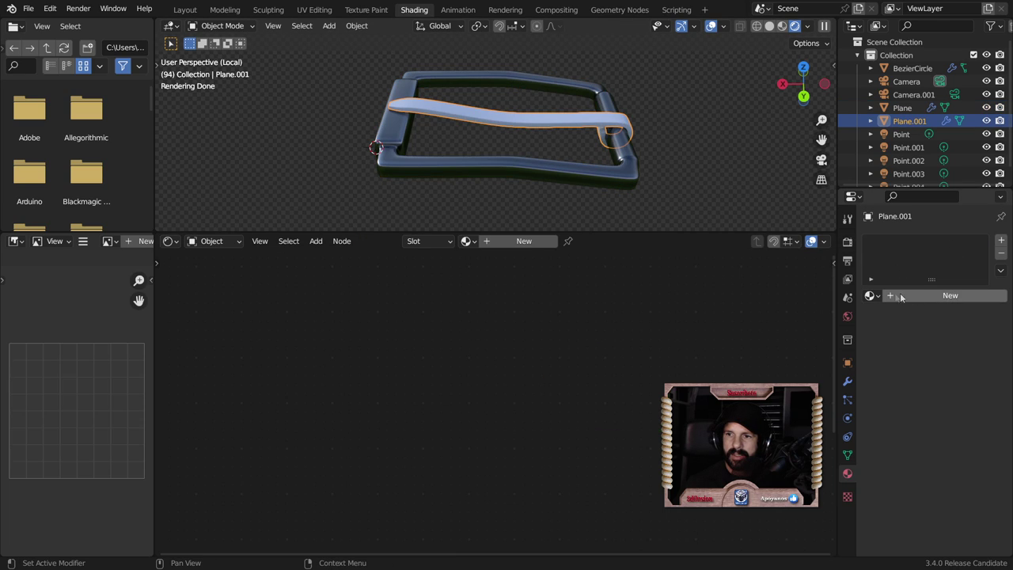
click(871, 295)
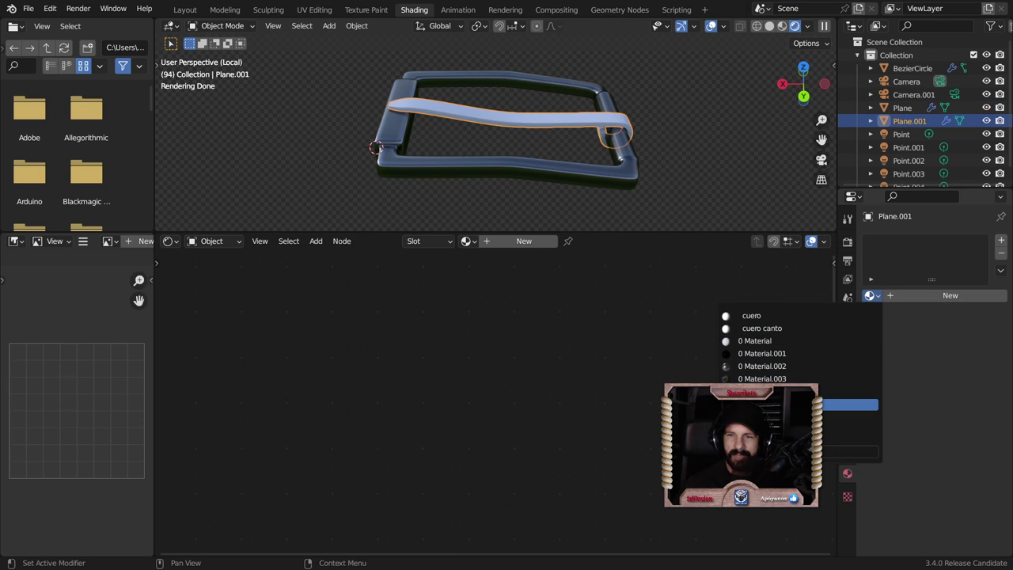
click(827, 405)
mouse_move(526, 152)
middle_down()
mouse_move(566, 176)
mouse_move(507, 213)
middle_up()
scroll(496, 415, up, 3)
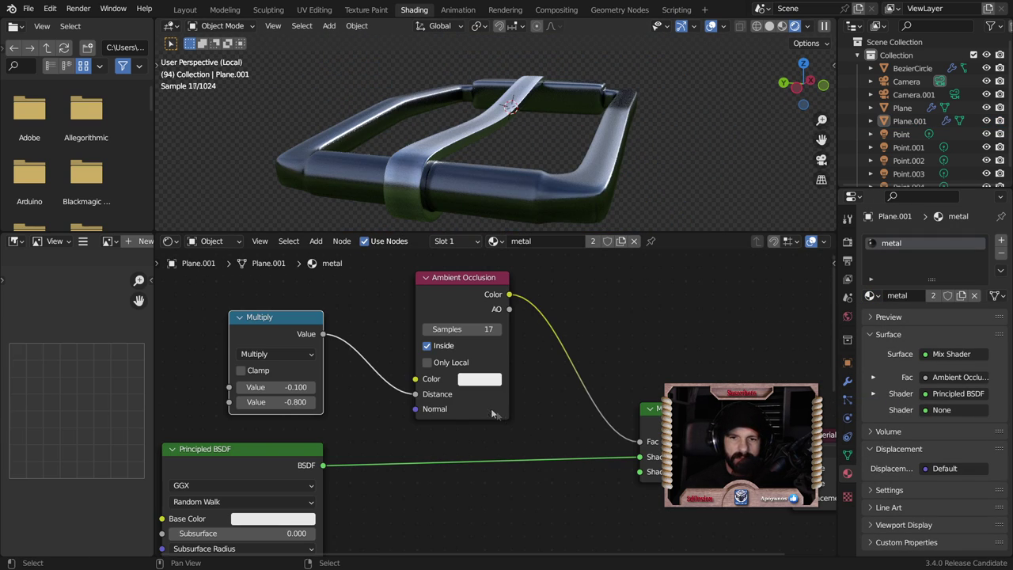
Set the Multiply node's second value to -0.600, keeping the first at -0.100
click(313, 387)
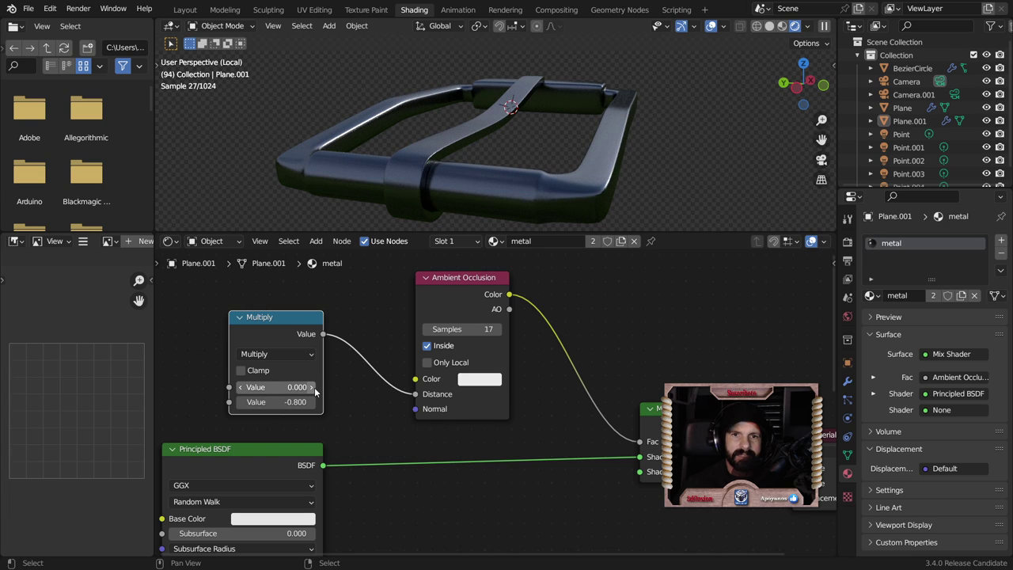
click(241, 386)
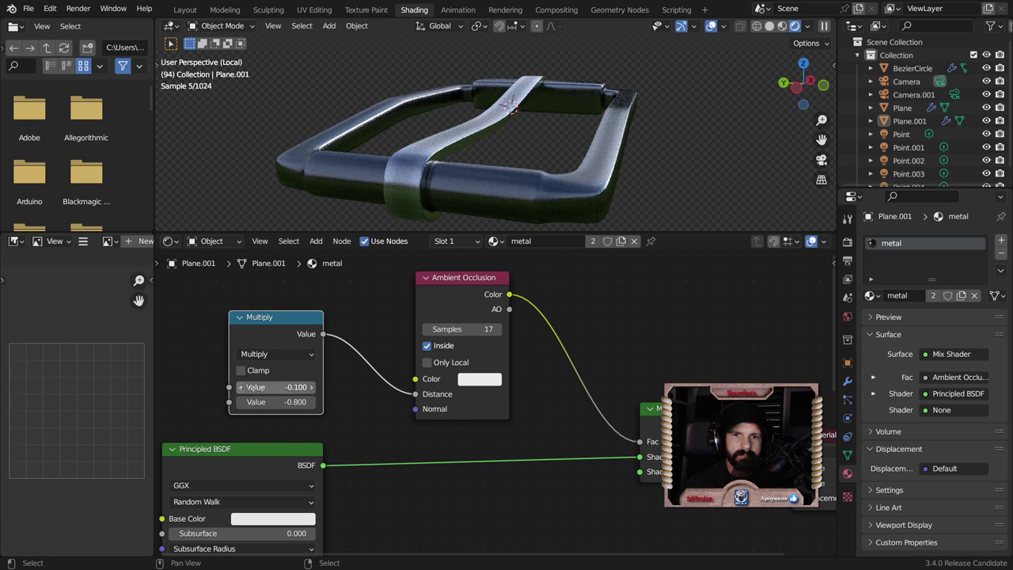
click(312, 402)
click(313, 402)
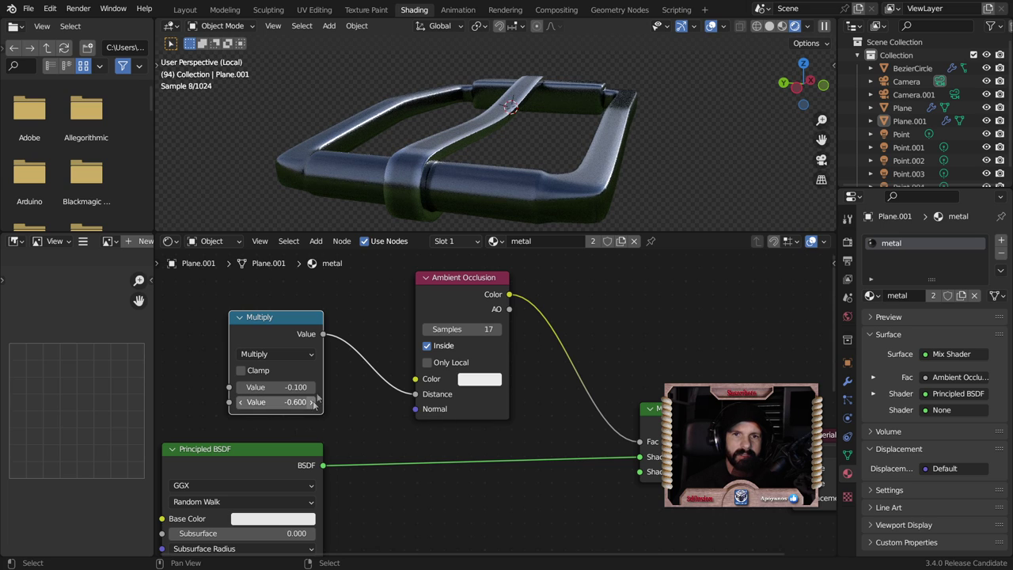
mouse_move(475, 194)
middle_down()
mouse_move(537, 209)
mouse_move(661, 197)
middle_up()
scroll(494, 400, up, 2)
Set the Ambient Occlusion colour to mid grey (value 0.461) and inspect the buckle
click(488, 372)
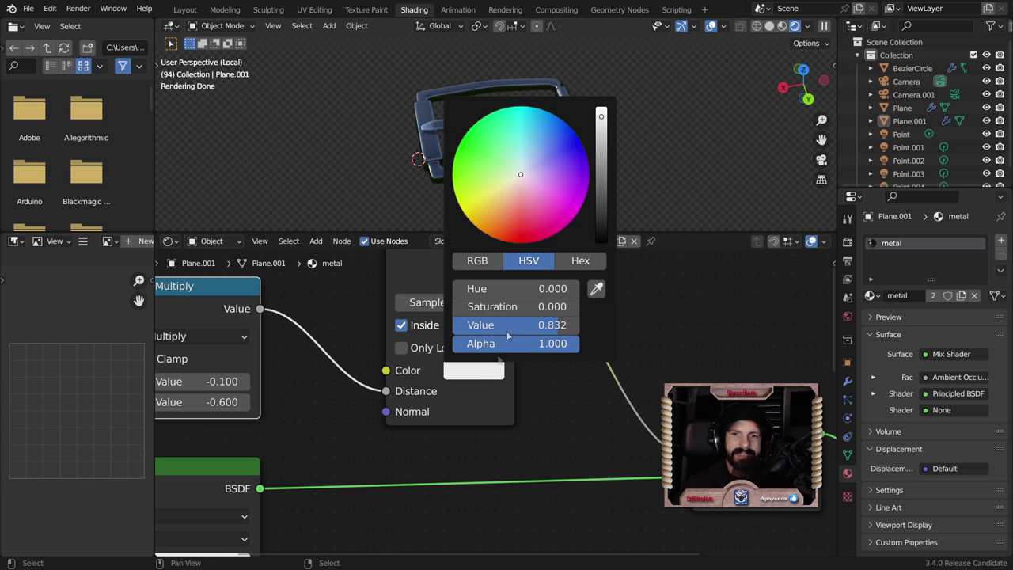
middle_drag(501, 347, 608, 387)
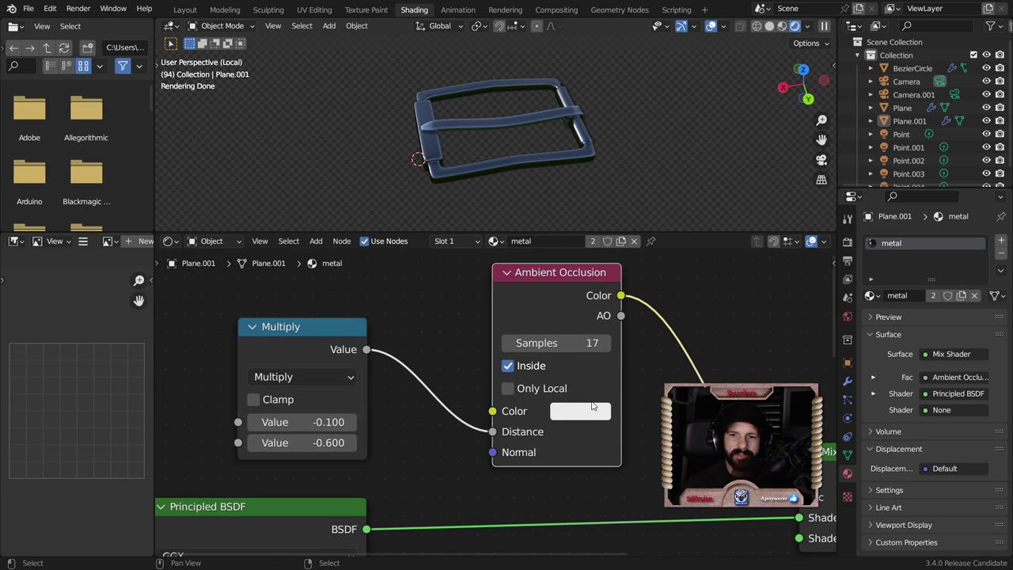
click(595, 410)
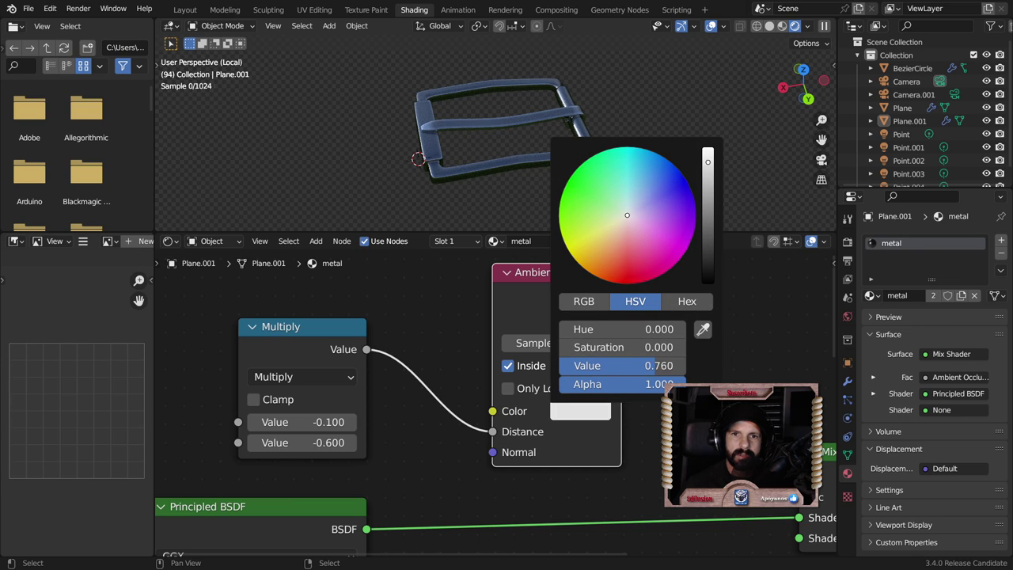
drag(663, 365, 567, 364)
drag(664, 365, 692, 365)
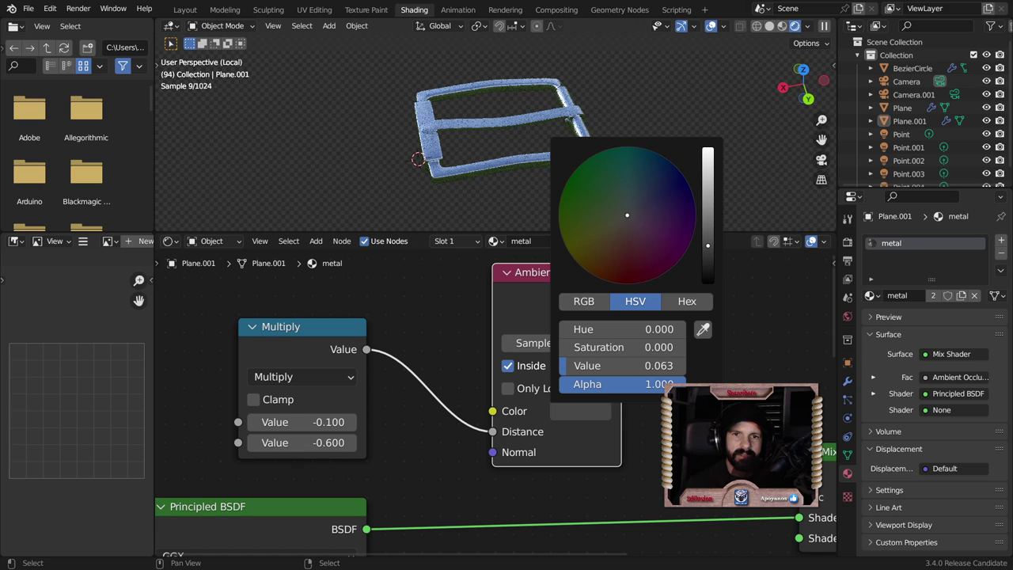
drag(693, 365, 722, 365)
mouse_move(368, 171)
middle_down()
mouse_move(391, 182)
mouse_move(434, 167)
middle_up()
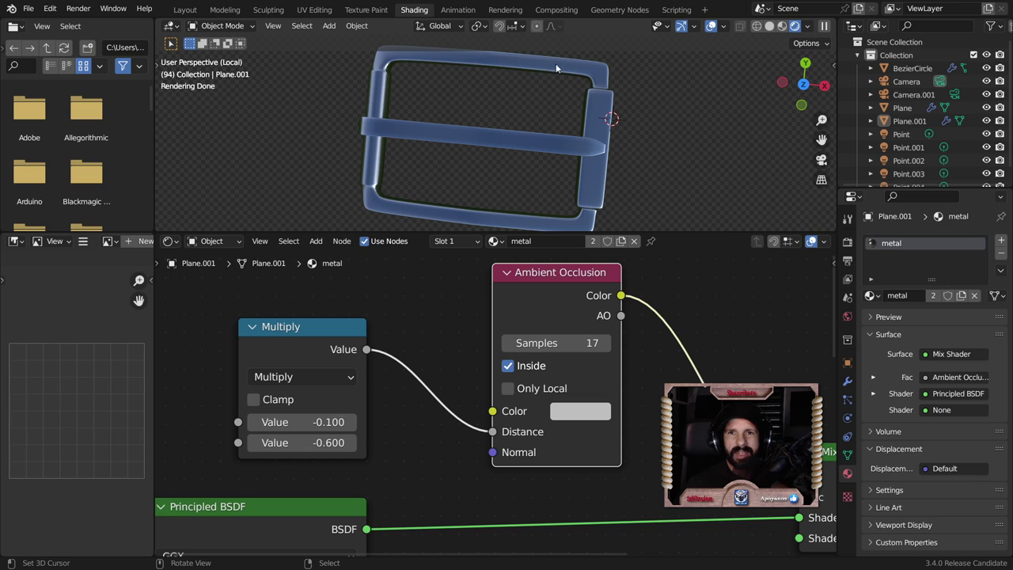
mouse_move(518, 218)
middle_down()
mouse_move(528, 148)
mouse_move(459, 153)
mouse_move(450, 163)
middle_up()
scroll(475, 412, down, 3)
scroll(475, 411, down, 2)
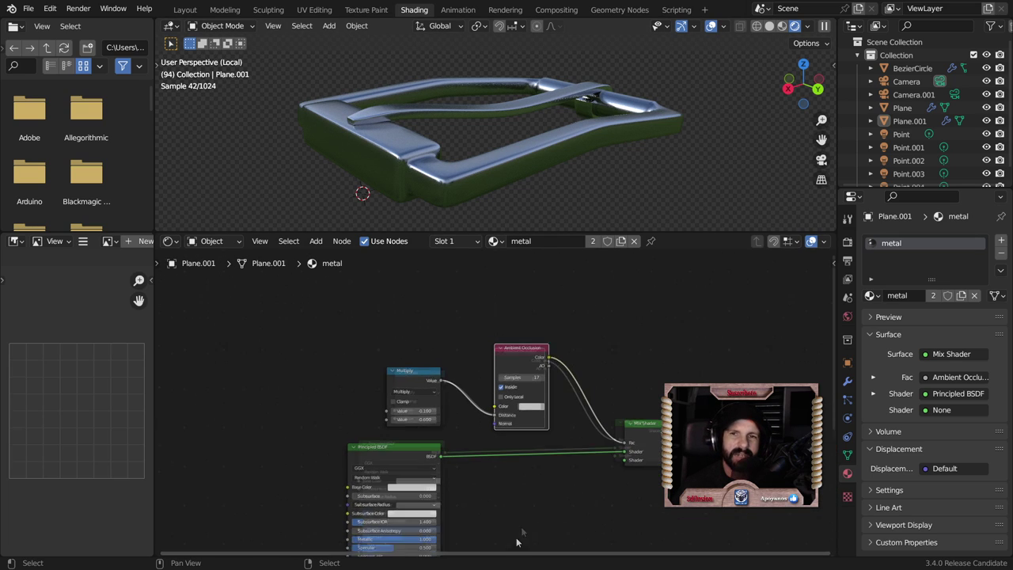
Add a Bump node and connect its Normal output to the Principled BSDF Normal
mouse_move(538, 475)
middle_down()
mouse_move(449, 401)
mouse_move(764, 329)
middle_up()
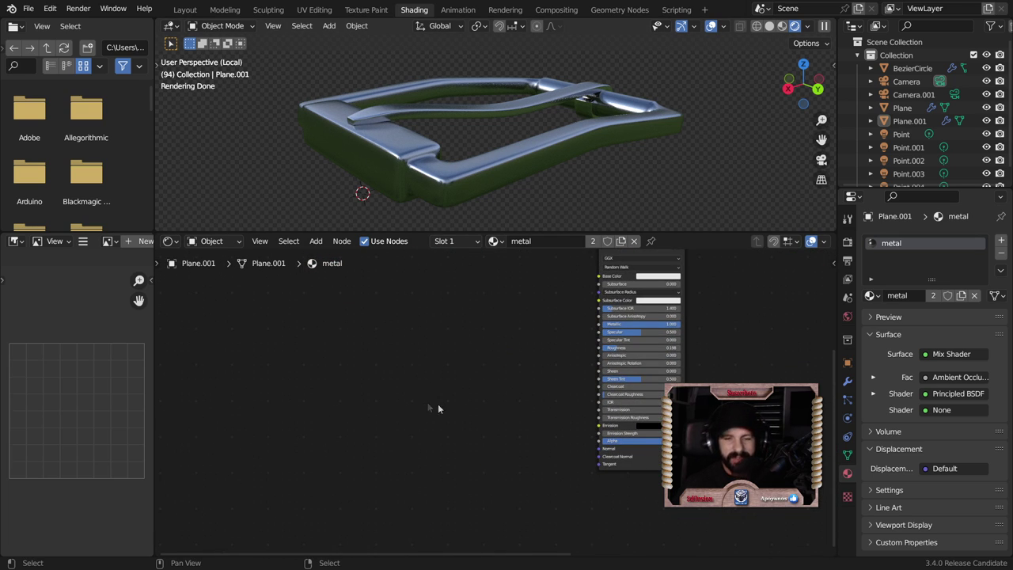
key(shift+a)
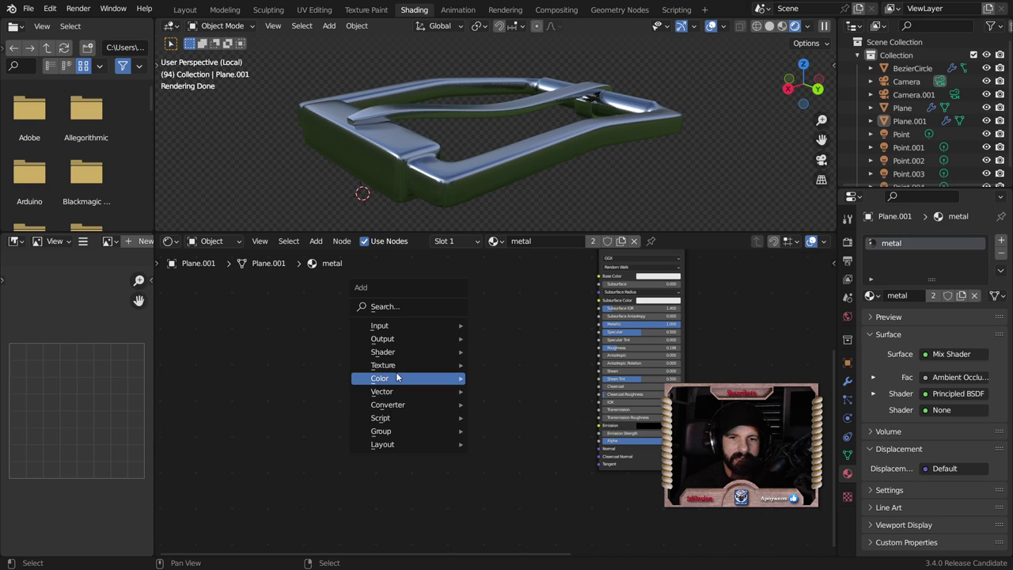
click(501, 390)
click(494, 441)
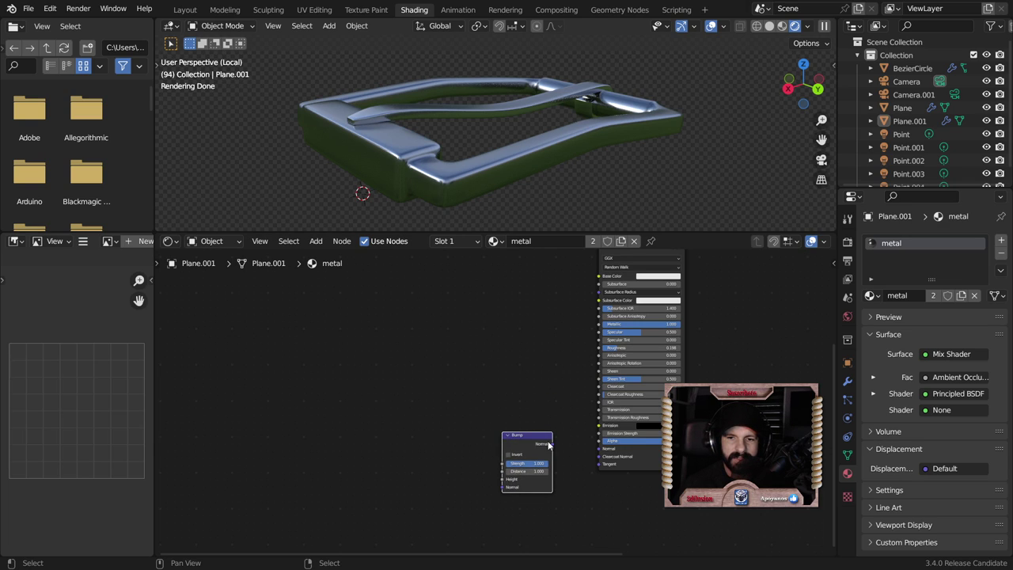
drag(604, 451, 606, 451)
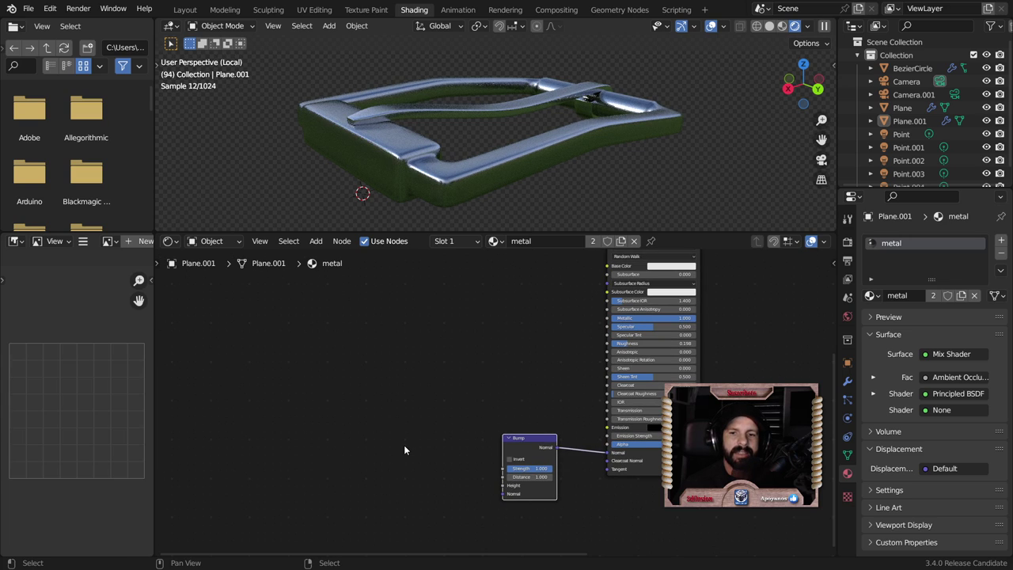
Add a ColorRamp left of the Bump node, feeding its Color into Bump Height
middle_drag(403, 445, 429, 399)
key(shift+a)
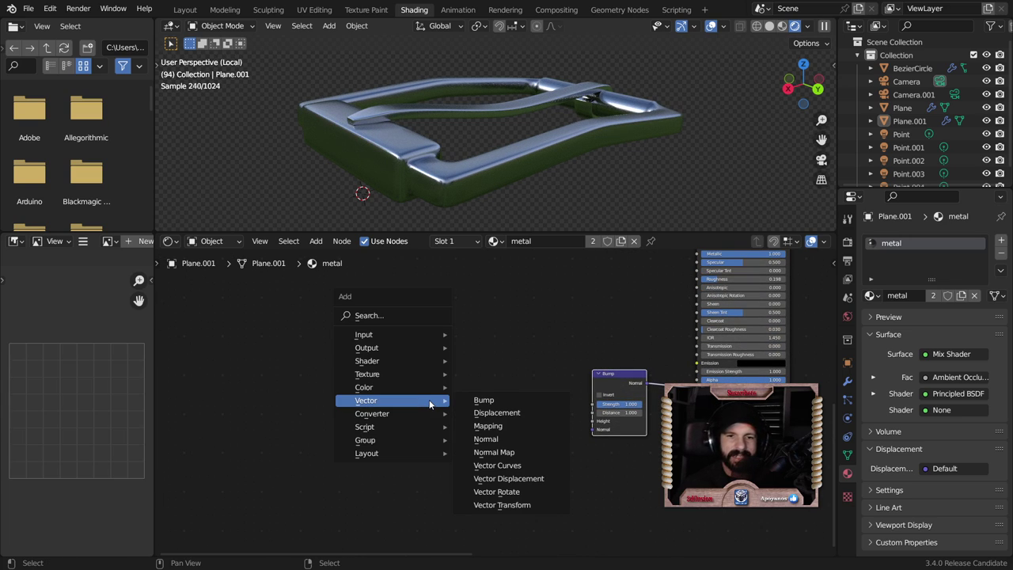
click(492, 268)
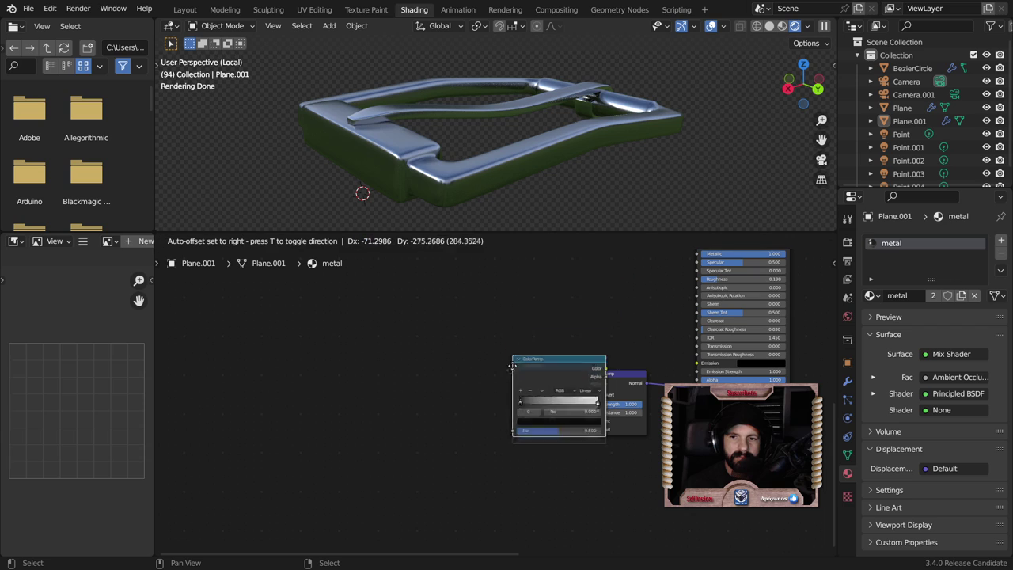
click(538, 409)
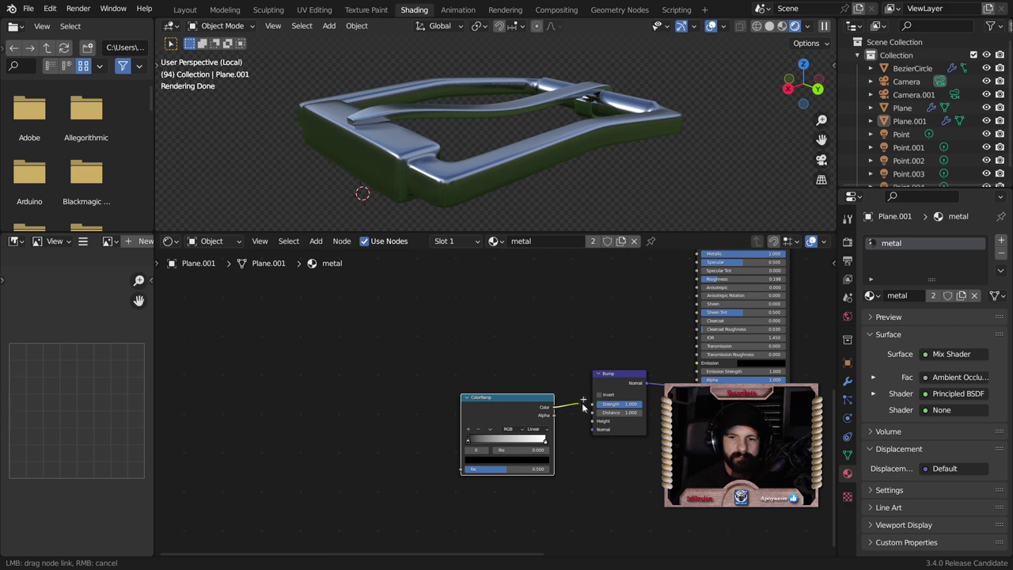
drag(596, 425, 595, 421)
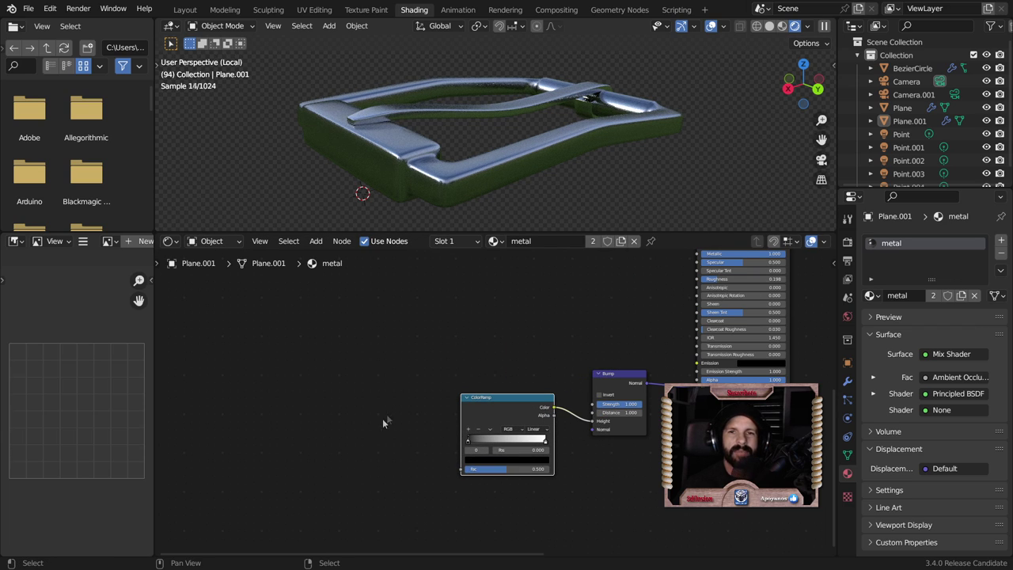
middle_drag(383, 418, 434, 410)
Orbit and zoom in to inspect the buckle frame's surface and corner
middle_drag(447, 153, 456, 177)
scroll(467, 198, up, 2)
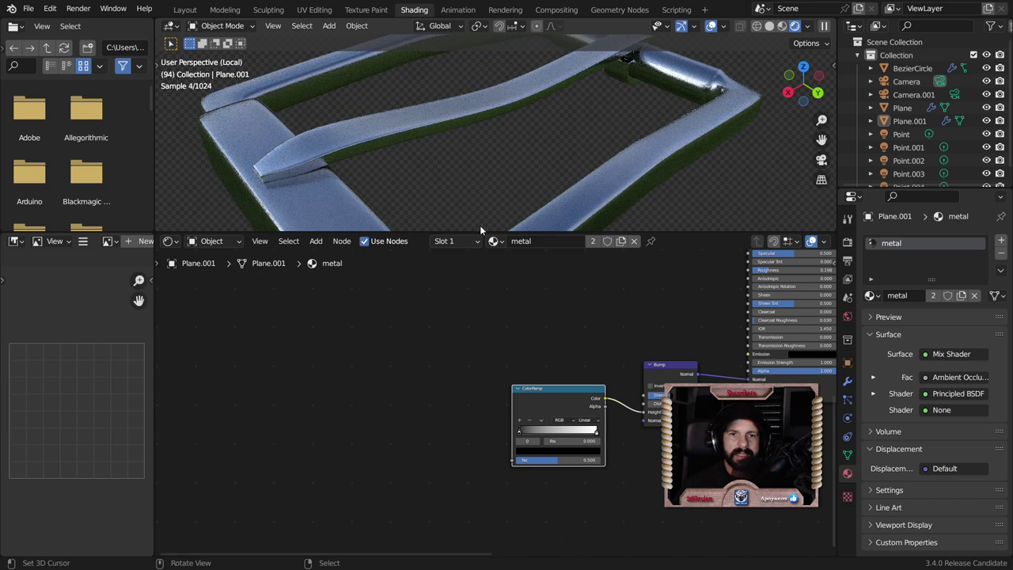
scroll(519, 127, up, 3)
scroll(522, 124, up, 2)
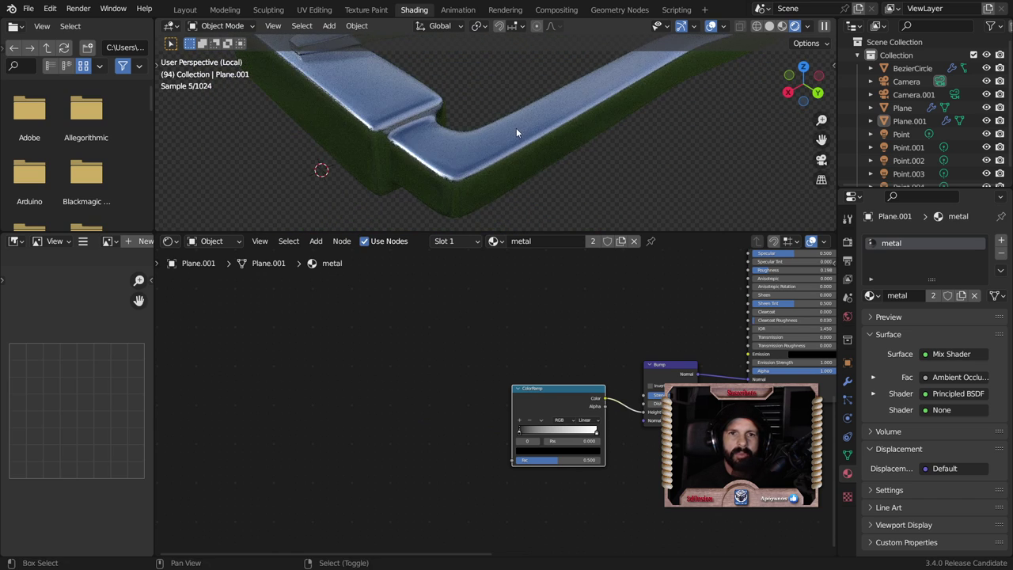
middle_drag(516, 133, 532, 156)
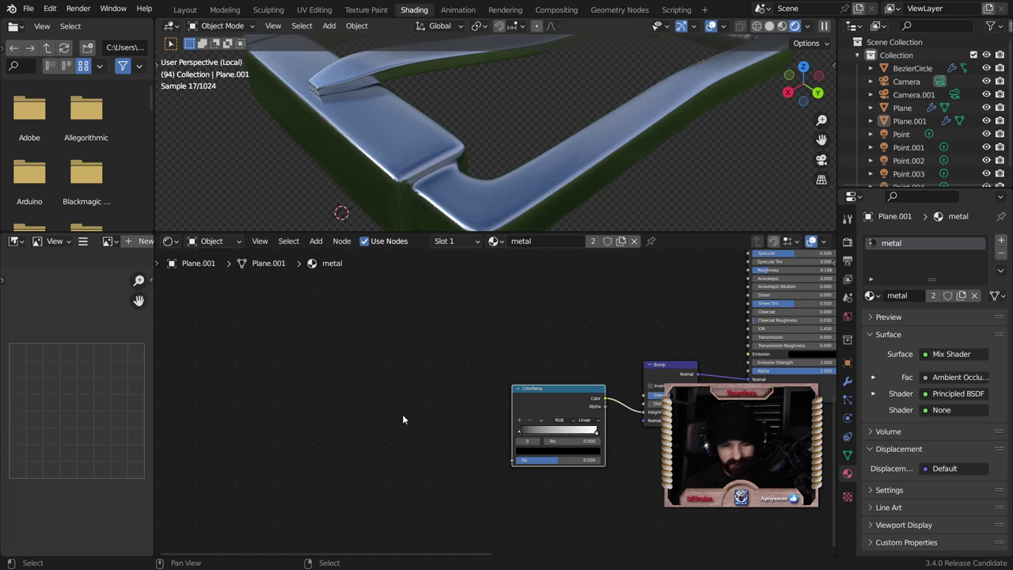
key(shift+a)
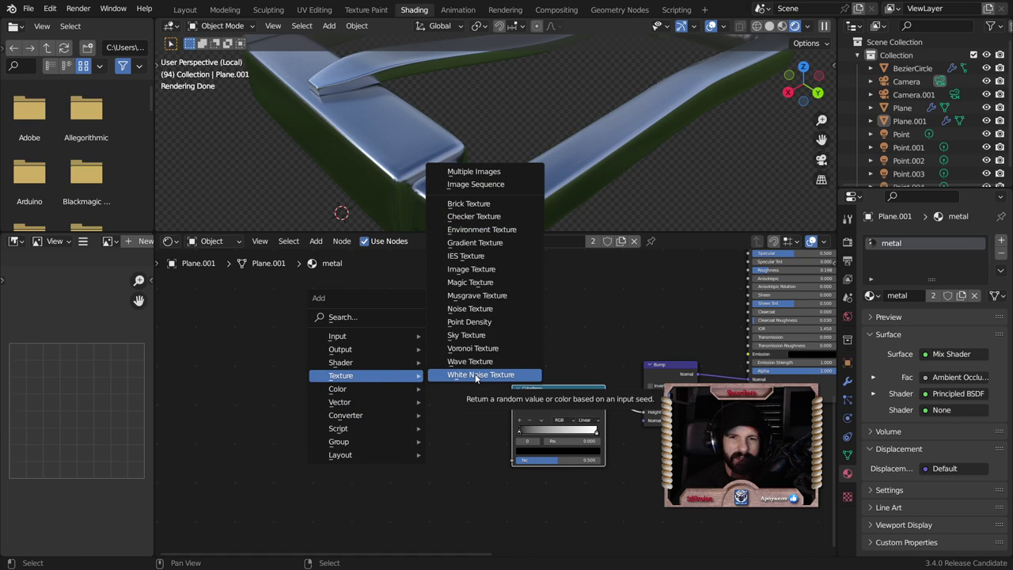
Add a Voronoi Texture and feed its Color into the metal ColorRamp
click(467, 349)
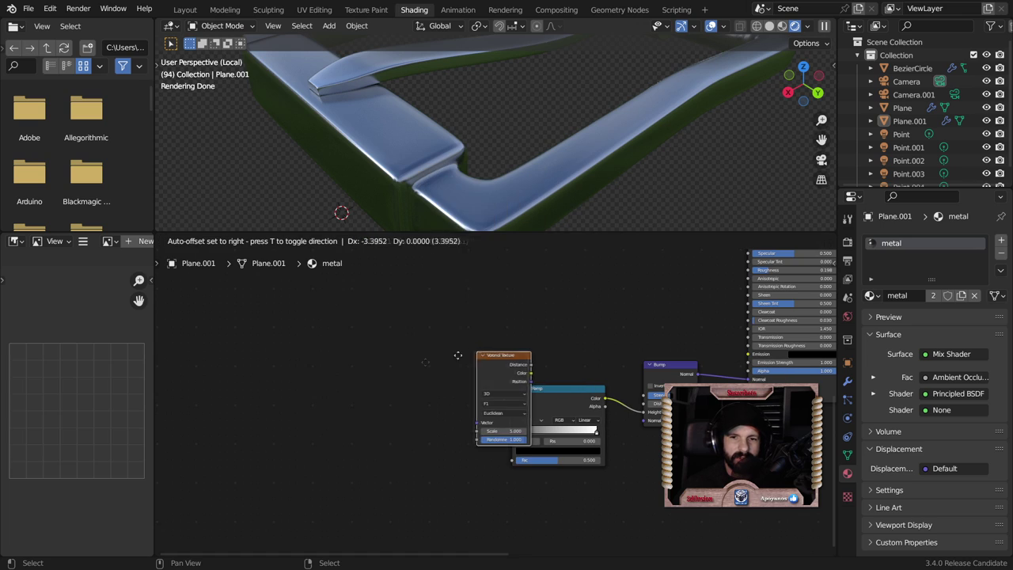
click(363, 384)
scroll(372, 389, up, 2)
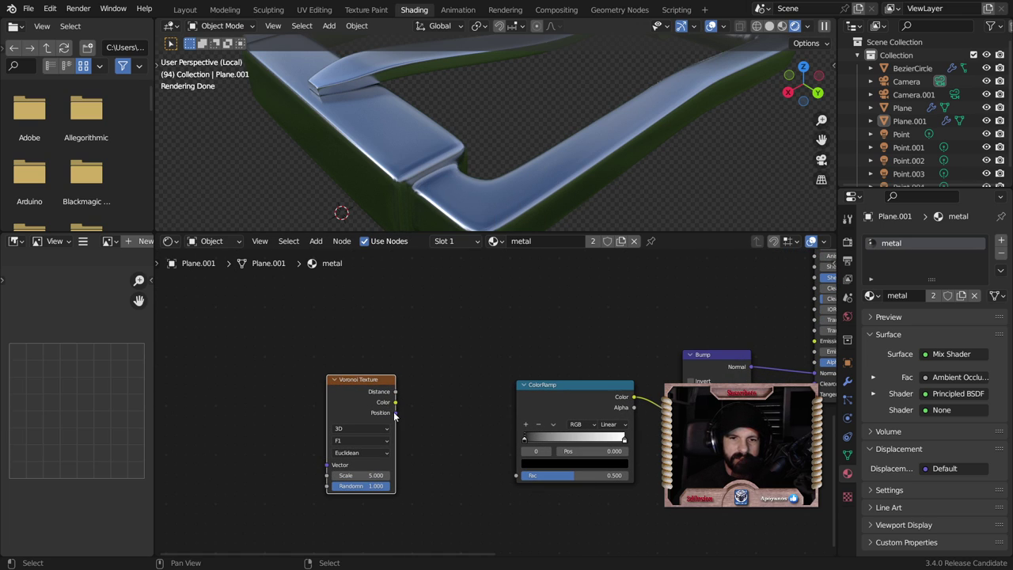
drag(519, 475, 522, 476)
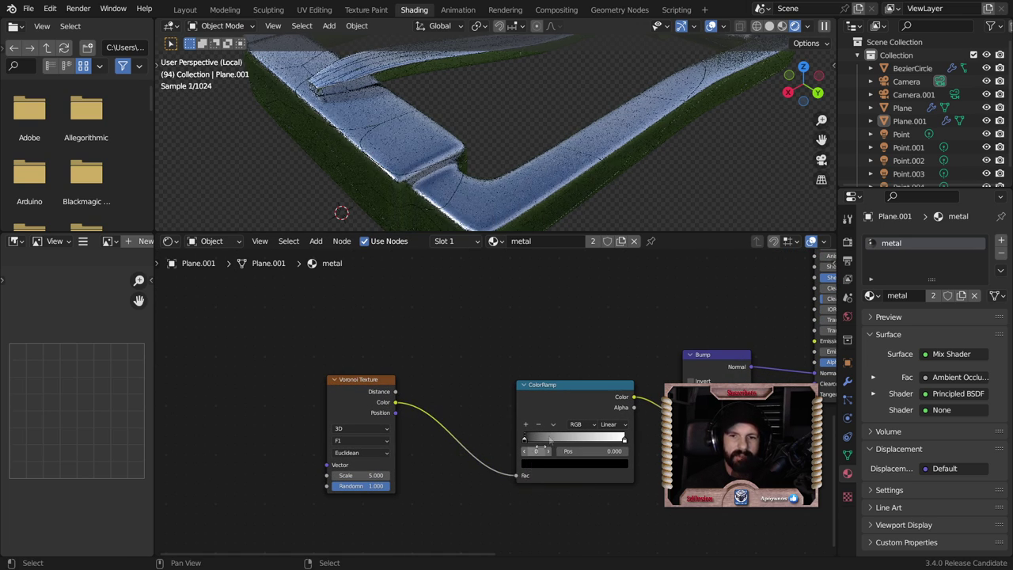
scroll(535, 115, down, 3)
middle_drag(536, 115, 545, 151)
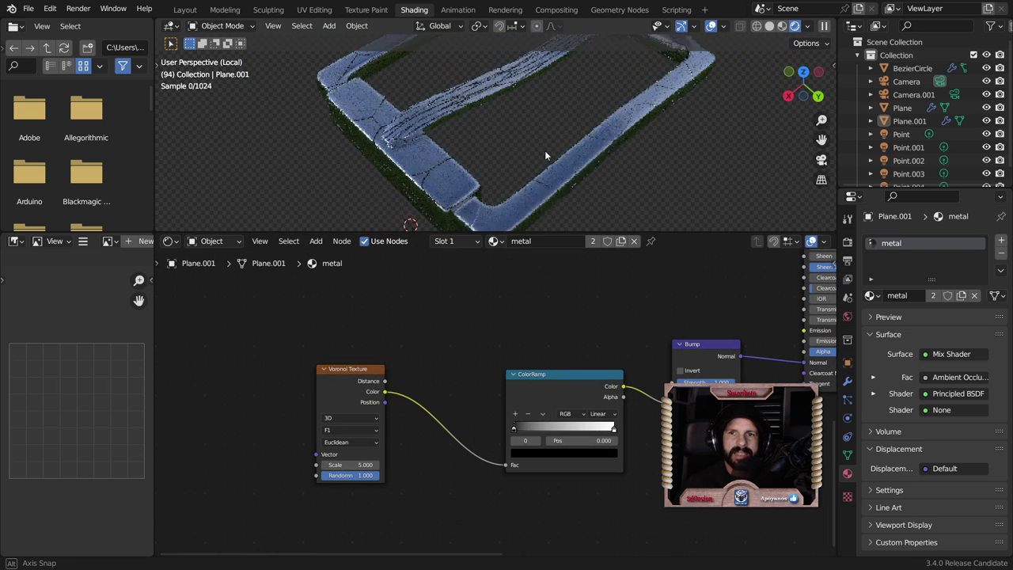
scroll(545, 153, up, 2)
scroll(349, 411, up, 1)
Set the Voronoi distance metric to Minkowski and add a Mapping node with Ctrl+T
click(335, 445)
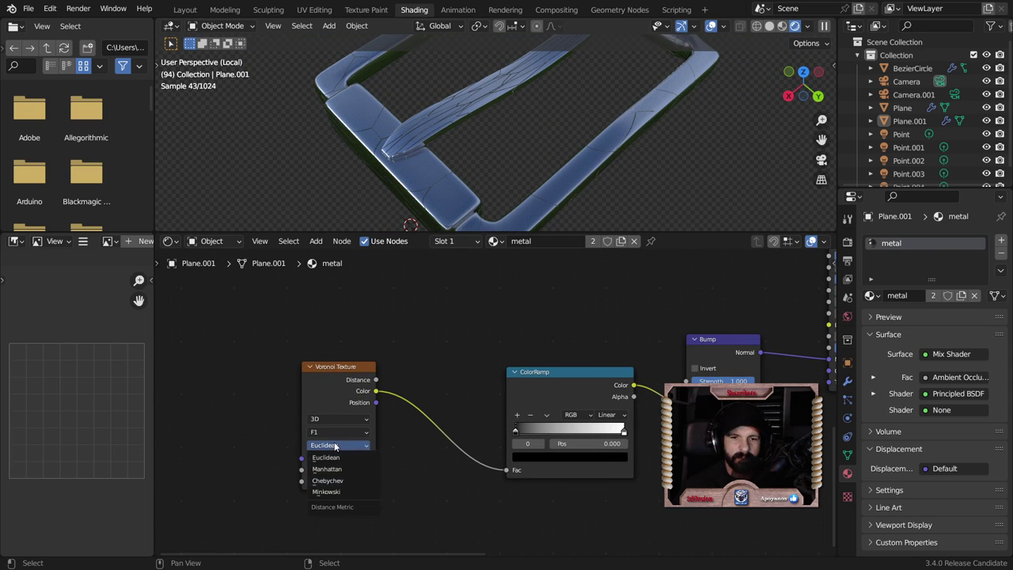
click(339, 491)
scroll(413, 427, up, 3)
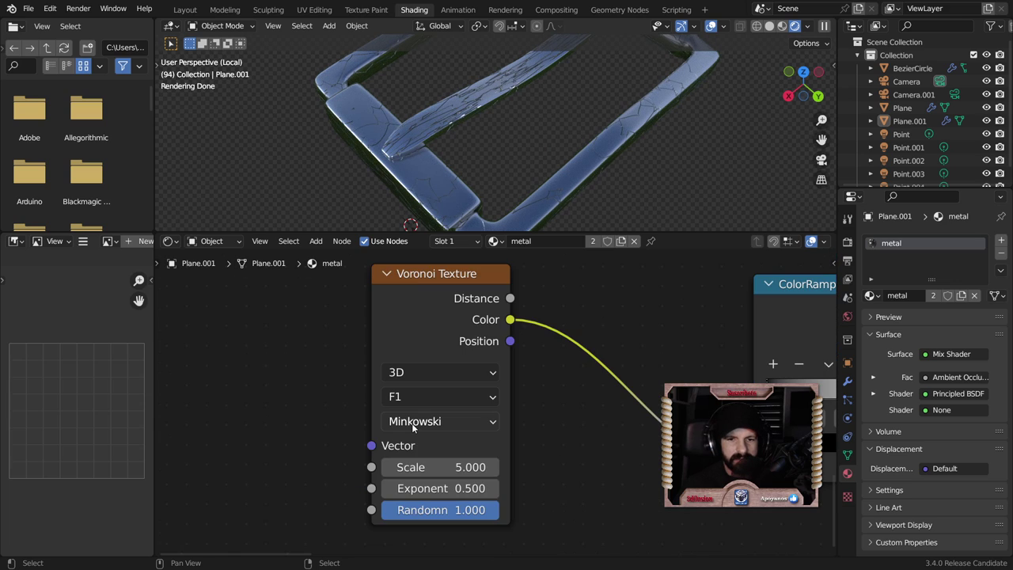
mouse_move(527, 188)
middle_down()
mouse_move(573, 144)
mouse_move(511, 196)
middle_up()
mouse_move(609, 196)
middle_down()
mouse_move(630, 138)
mouse_move(608, 168)
middle_up()
middle_drag(590, 222, 606, 191)
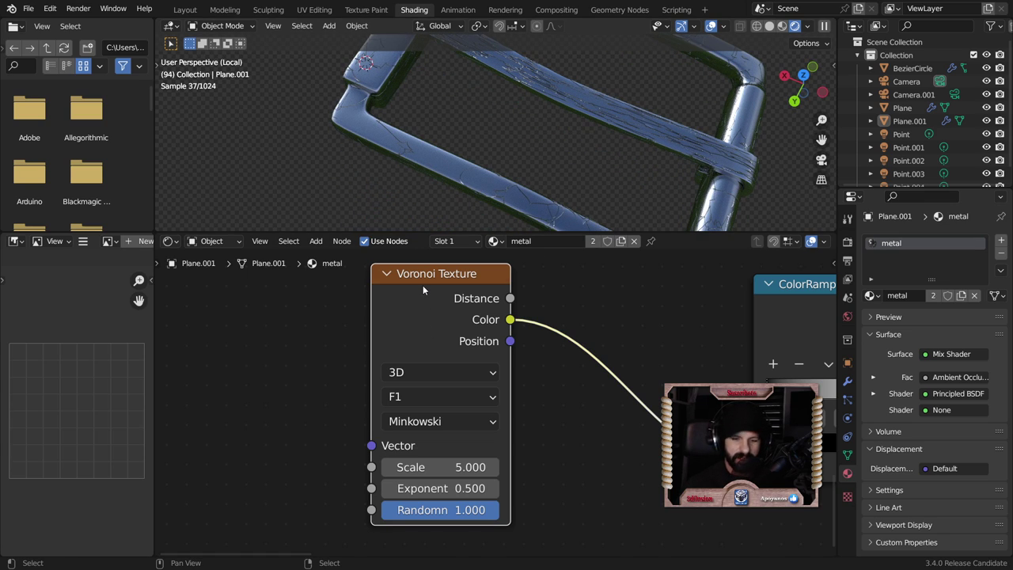
key(ctrl+t)
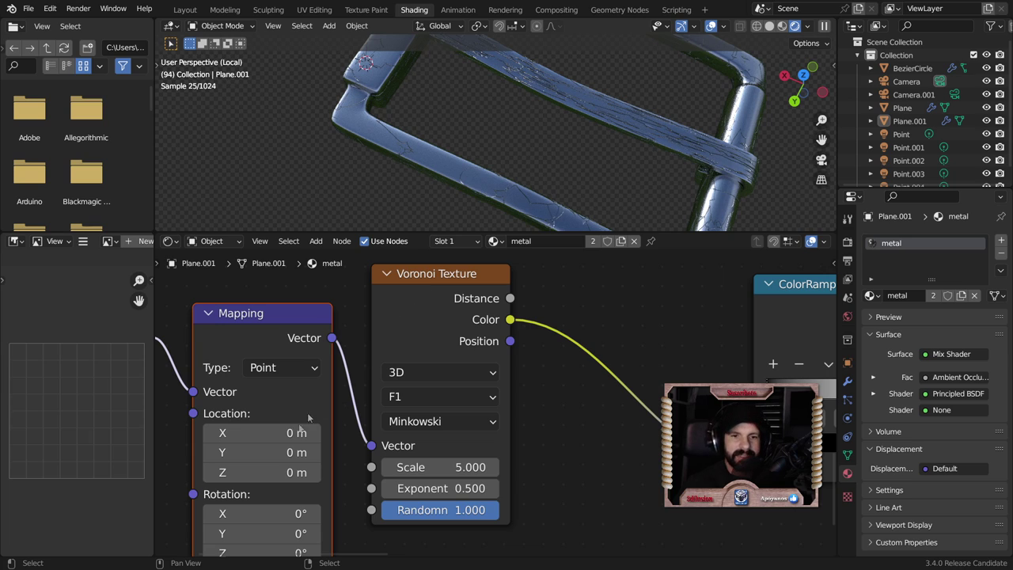
Try a larger Mapping Scale Y on the Voronoi, then reset it to 1
mouse_move(253, 482)
middle_down()
mouse_move(269, 487)
mouse_move(314, 402)
middle_up()
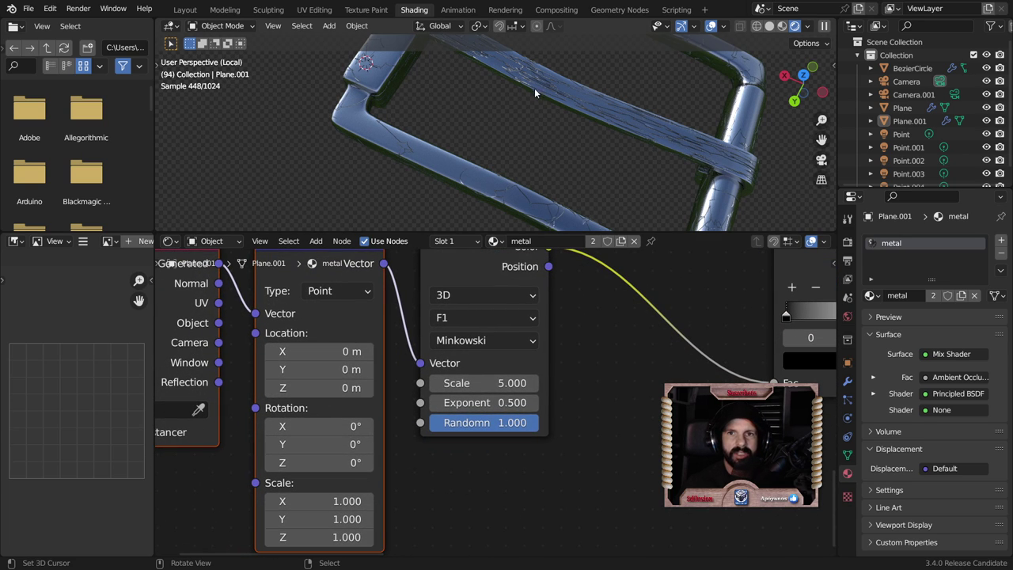
middle_drag(534, 93, 492, 72)
click(313, 520)
text(2)
key(Return)
drag(312, 519, 348, 519)
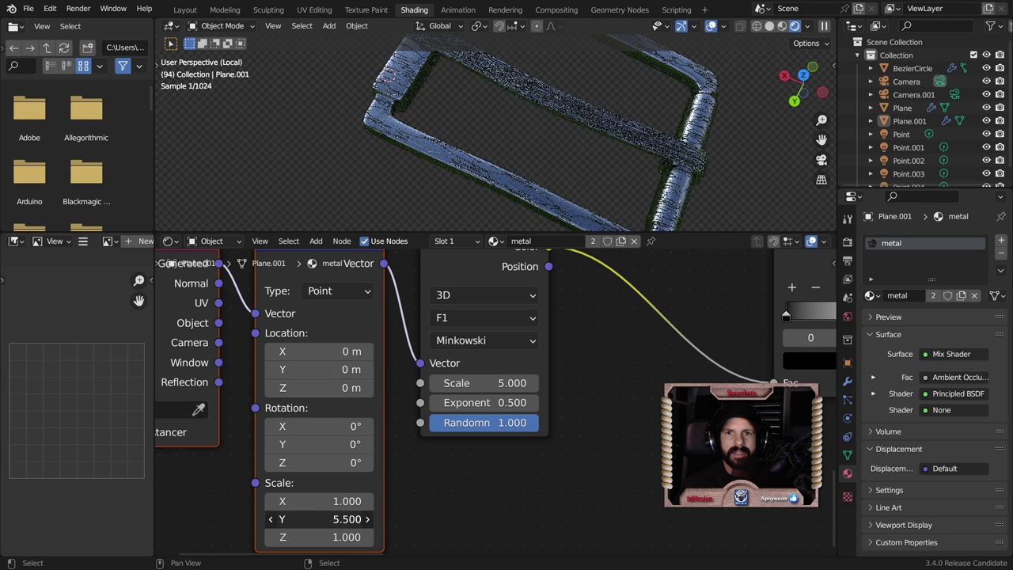
click(298, 520)
text(1)
key(Return)
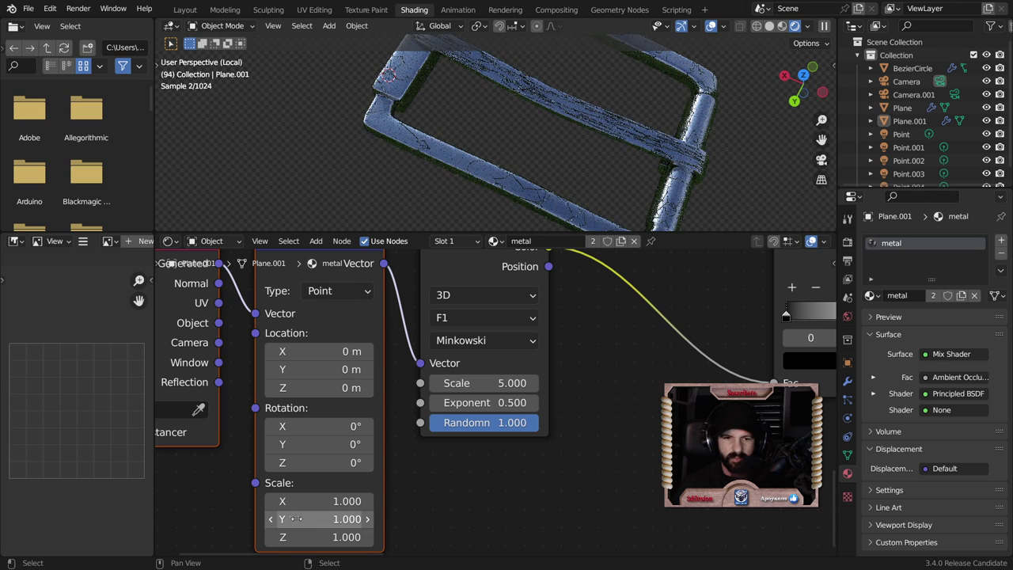
Set Mapping Scale X to 9, rotation 6.3°, 8.3°, 68.3°, and Location Z 7.5 m
mouse_move(316, 501)
mouse_down()
mouse_move(475, 501)
mouse_move(315, 501)
mouse_up()
text(9.000)
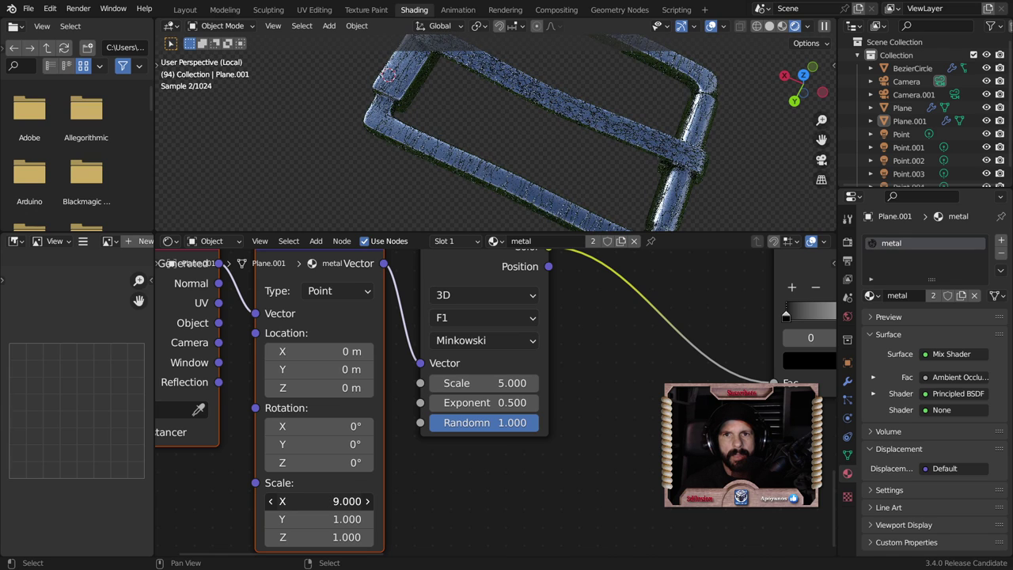
mouse_move(303, 444)
mouse_down()
mouse_move(329, 444)
mouse_move(320, 426)
mouse_up()
mouse_move(305, 463)
mouse_down()
mouse_move(328, 462)
mouse_move(315, 462)
mouse_up()
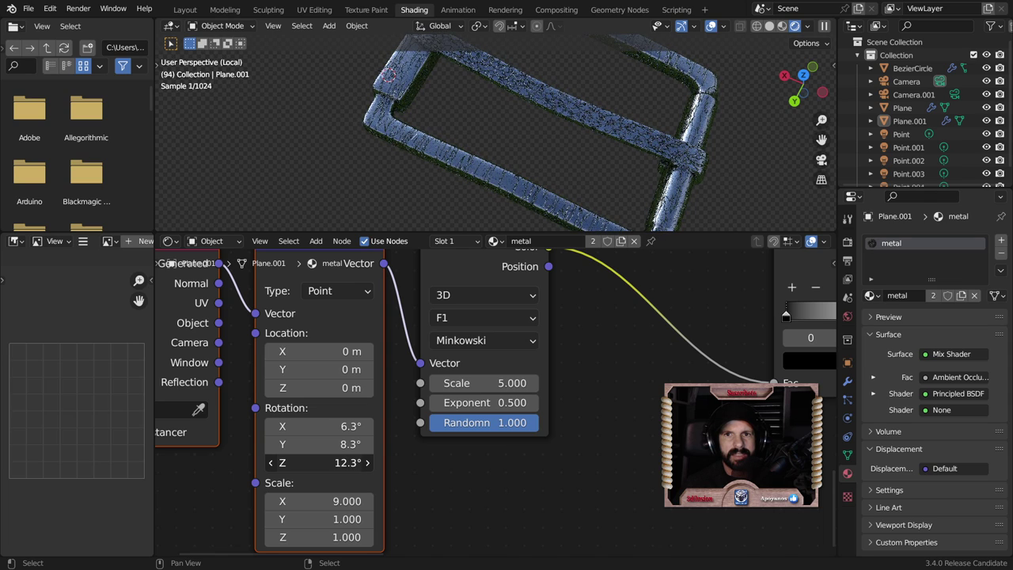
mouse_move(543, 187)
middle_down()
mouse_move(511, 149)
mouse_move(485, 148)
mouse_move(480, 172)
middle_up()
scroll(485, 148, up, 3)
Slide the metal ColorRamp's white stop left to about 0.135 for thinner cracks
mouse_move(634, 377)
middle_down()
mouse_move(491, 285)
mouse_move(397, 182)
middle_up()
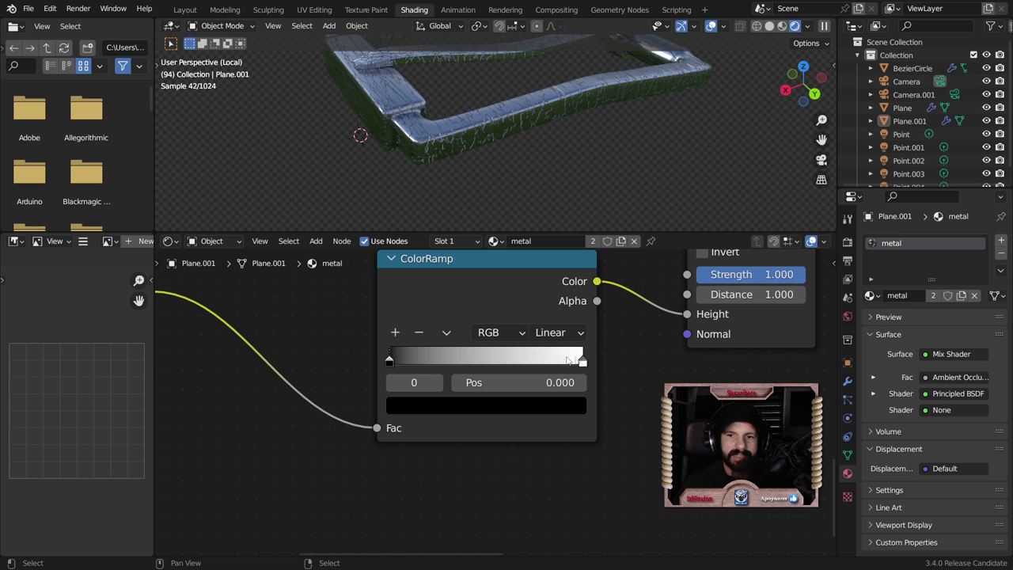
mouse_move(583, 360)
mouse_down()
mouse_move(502, 370)
mouse_move(389, 363)
mouse_move(415, 360)
mouse_up()
mouse_move(506, 151)
middle_down()
mouse_move(507, 211)
mouse_move(666, 128)
mouse_move(544, 176)
middle_up()
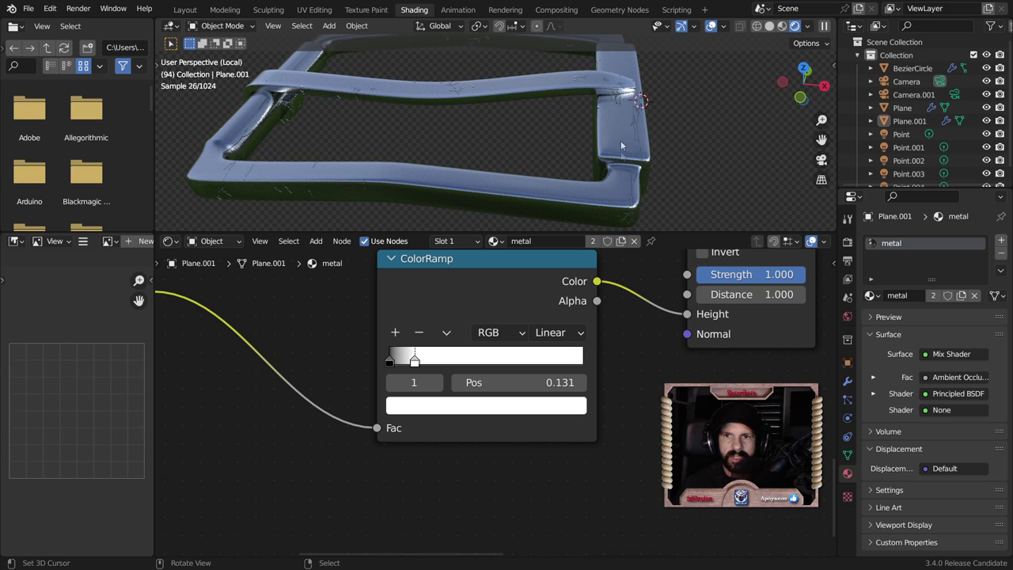
mouse_move(412, 364)
mouse_down()
mouse_move(402, 366)
mouse_move(413, 367)
mouse_up()
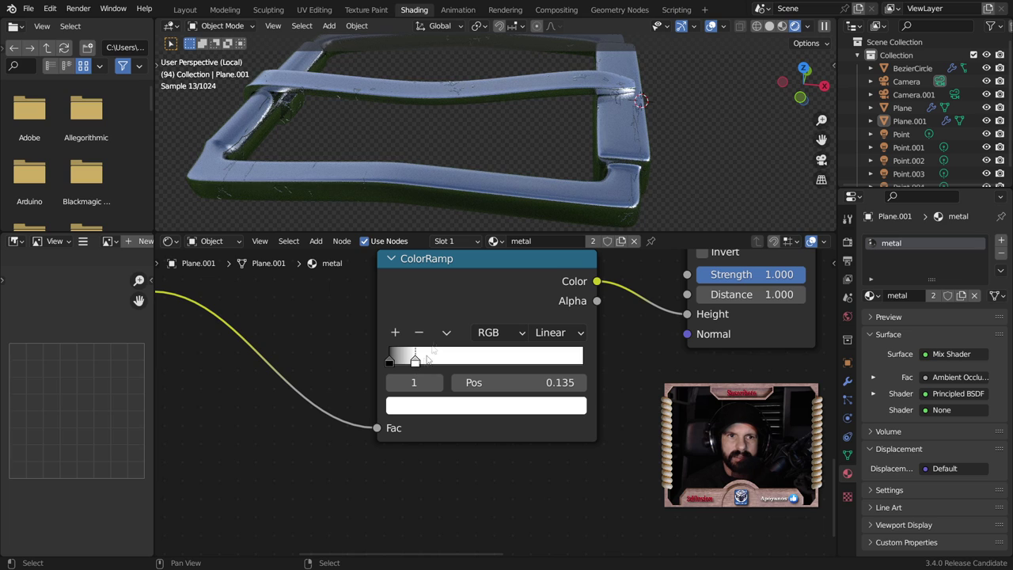
scroll(440, 387, down, 1)
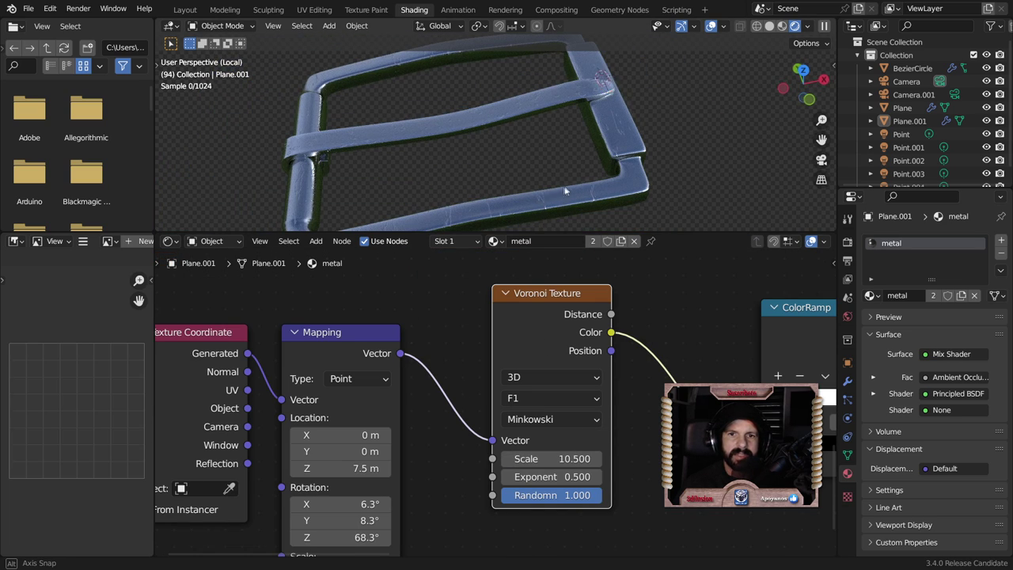
Raise the buckle's Bump Distance to 0.7 for a deeper bump
middle_drag(563, 186, 611, 170)
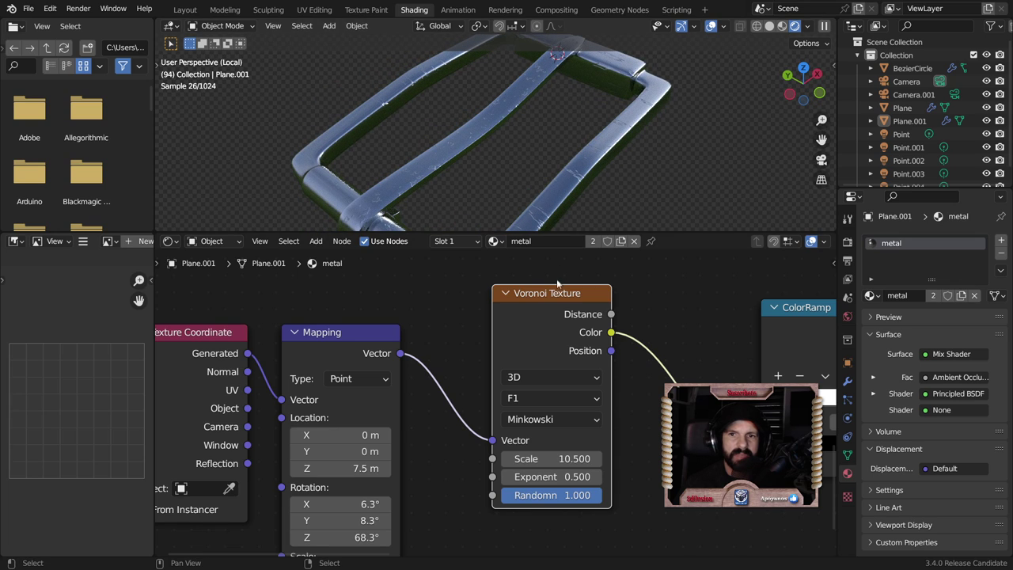
middle_drag(714, 509, 444, 477)
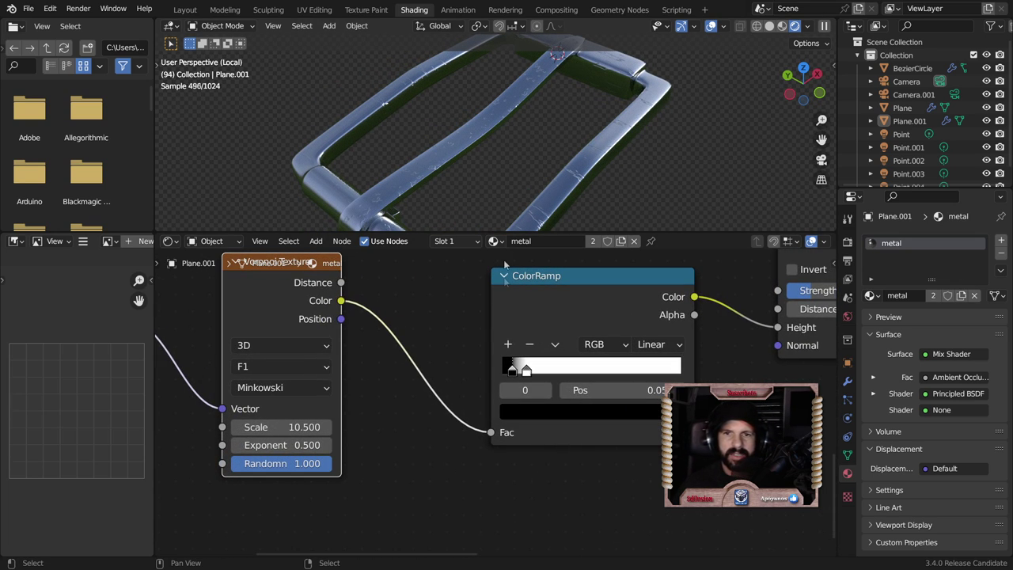
mouse_move(527, 372)
mouse_down()
mouse_move(540, 372)
mouse_move(531, 375)
mouse_up()
click(535, 369)
scroll(532, 147, down, 4)
middle_drag(547, 164, 494, 166)
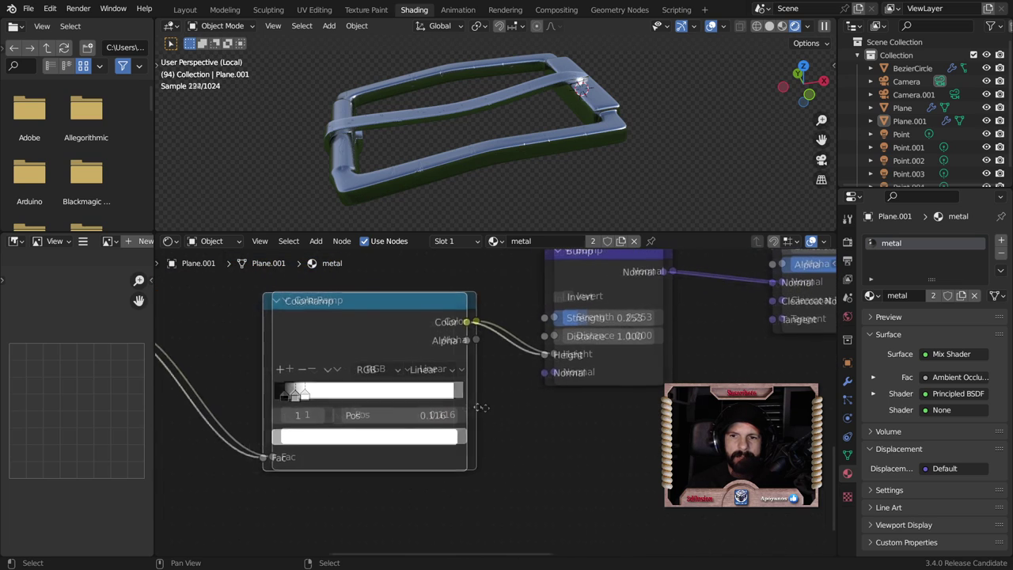
middle_drag(730, 381, 454, 411)
key(BackSpace)
drag(554, 339, 590, 339)
scroll(503, 172, up, 3)
scroll(503, 173, up, 2)
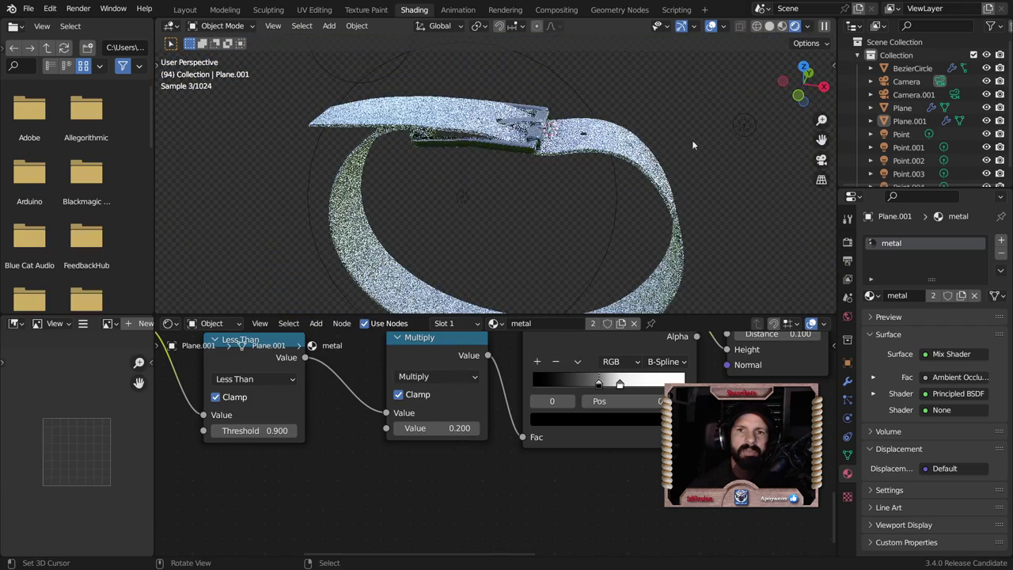
Select the BezierCircle belt to open its cuero canto material
mouse_move(528, 194)
middle_down()
mouse_move(551, 219)
mouse_move(486, 165)
middle_up()
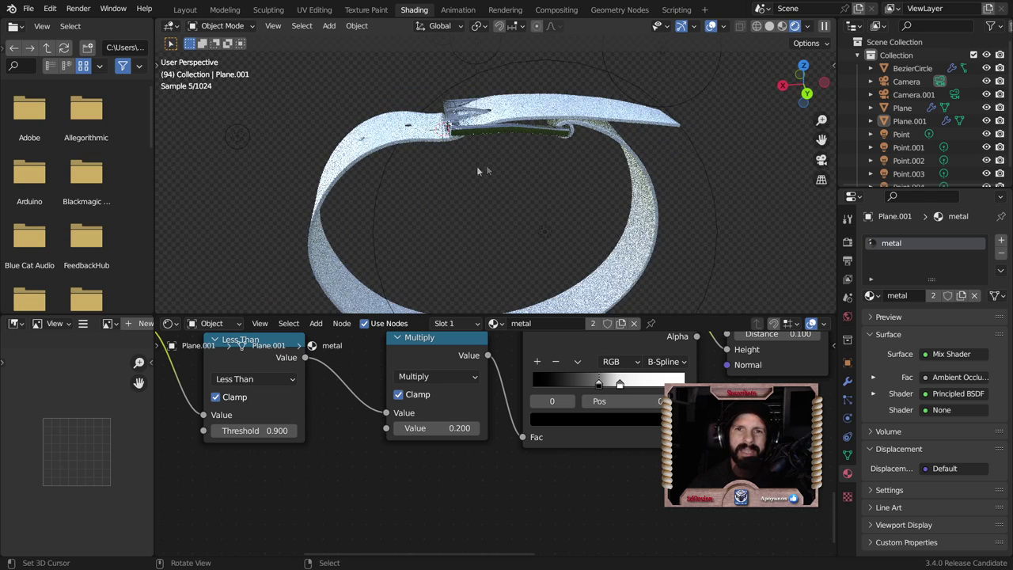
click(420, 154)
middle_drag(419, 154, 548, 172)
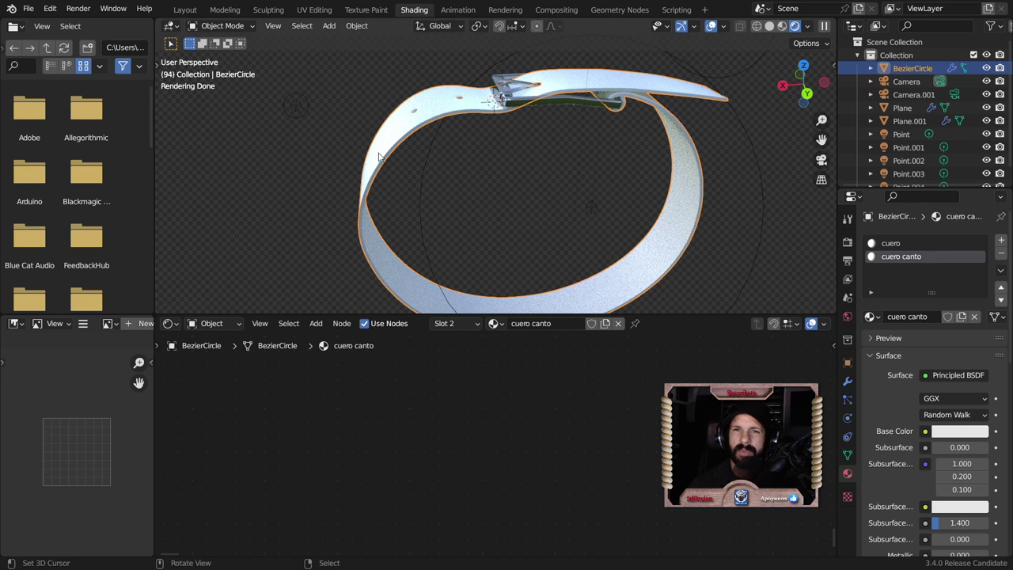
Set the cuero canto Principled BSDF Base Color to orange
scroll(414, 129, up, 3)
scroll(414, 130, up, 3)
scroll(569, 228, down, 2)
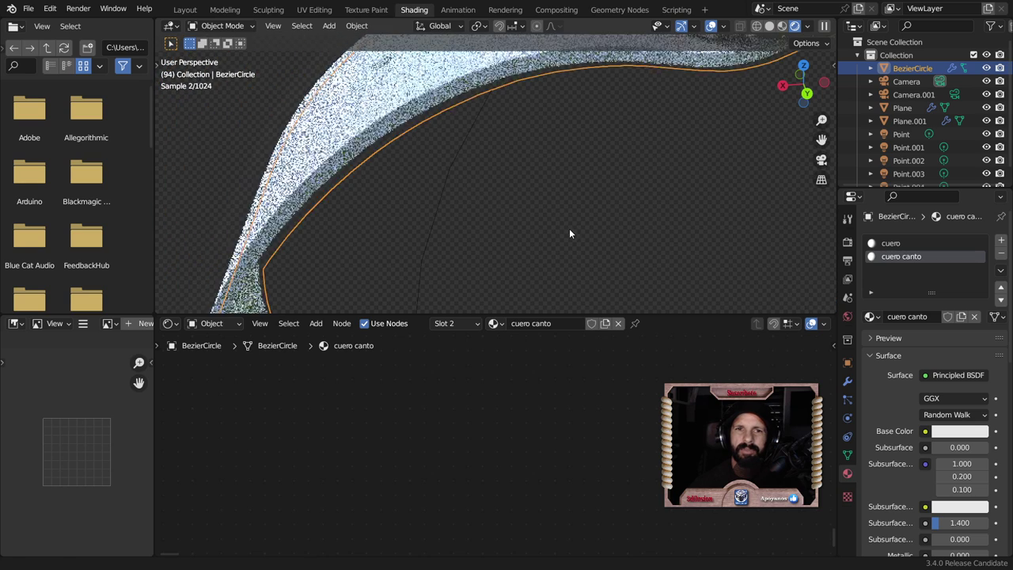
scroll(509, 363, down, 3)
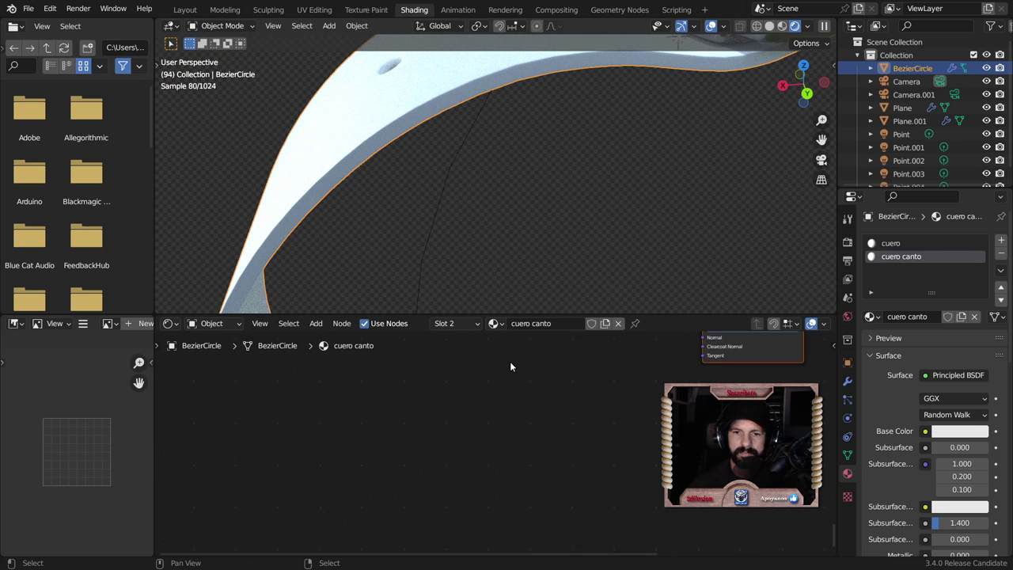
middle_drag(562, 364, 447, 539)
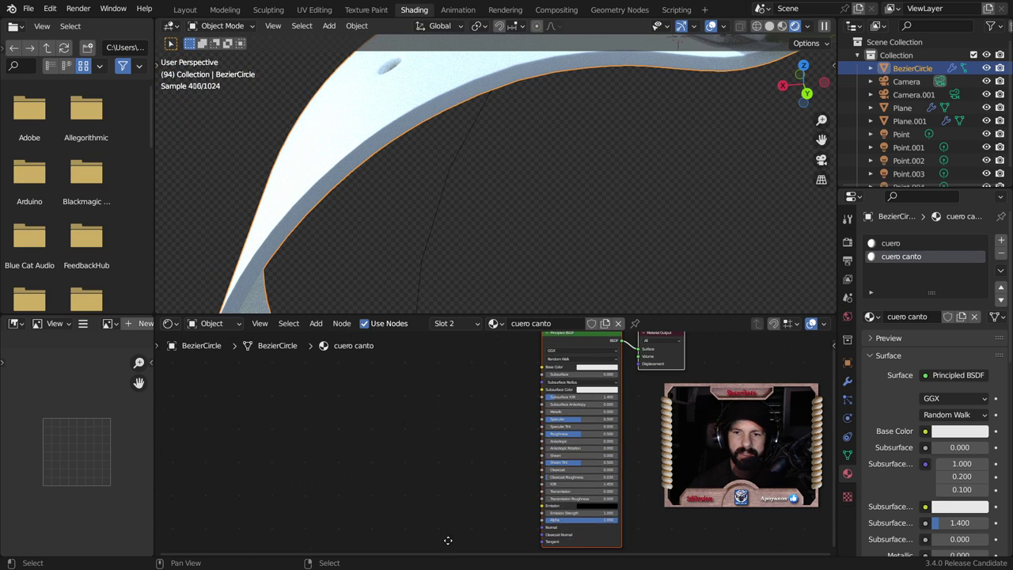
click(605, 370)
click(616, 280)
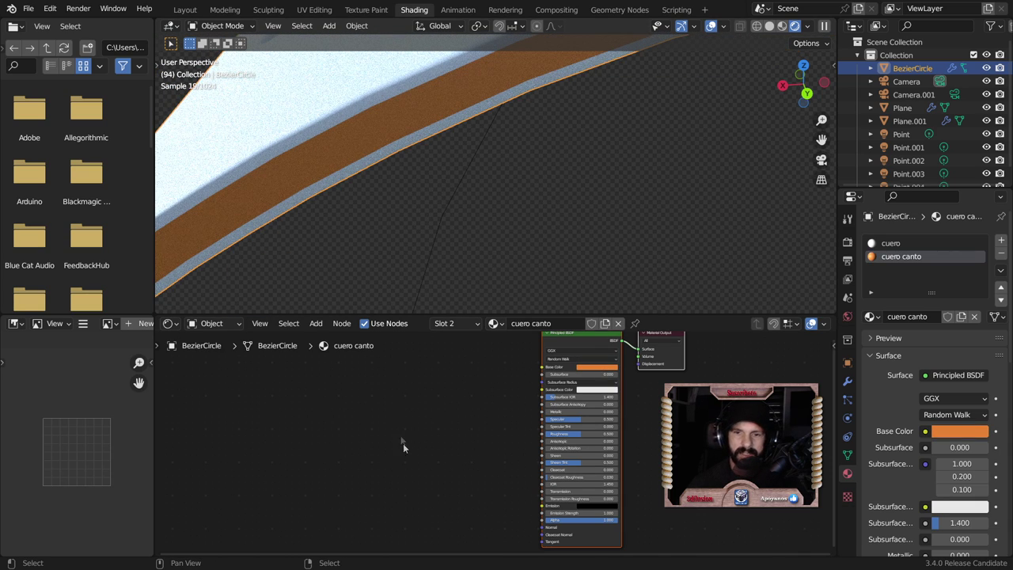
key(shift+a)
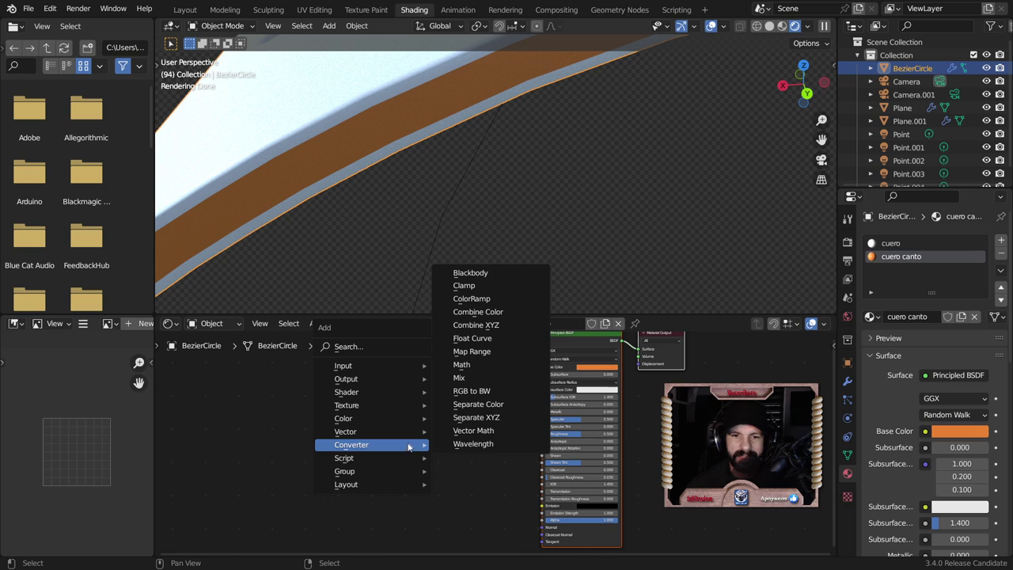
mouse_move(346, 405)
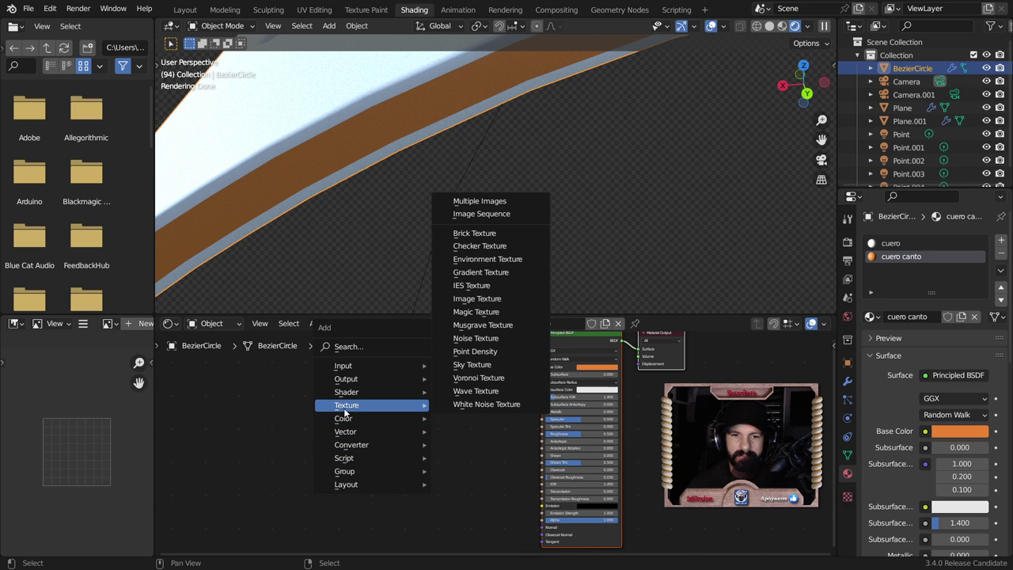
Add a Noise Texture node to the cuero canto material
click(486, 345)
click(388, 475)
middle_drag(446, 493, 538, 408)
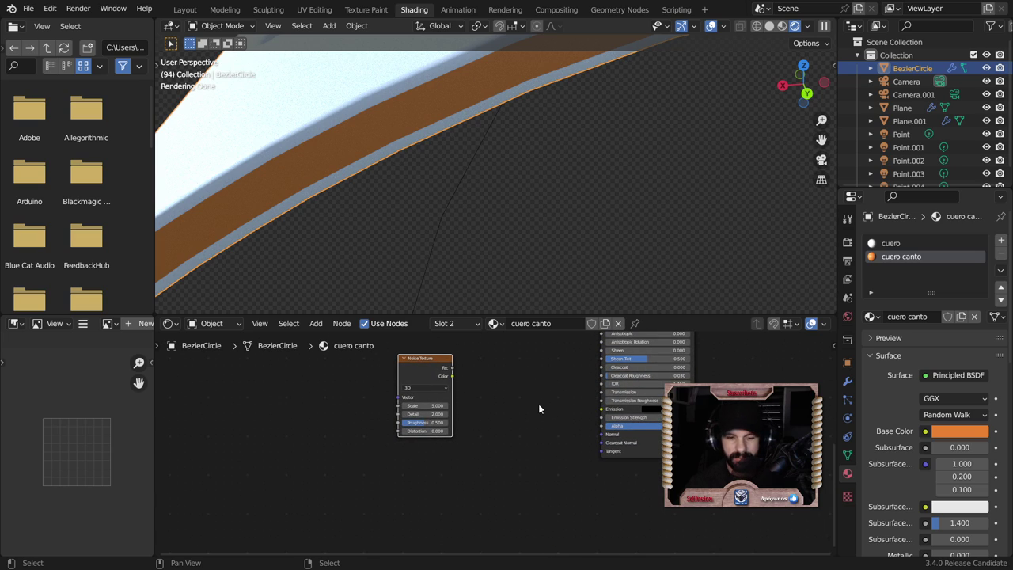
Add a Bump node into the BSDF Normal, with Noise Fac driving its Height
key(shift+a)
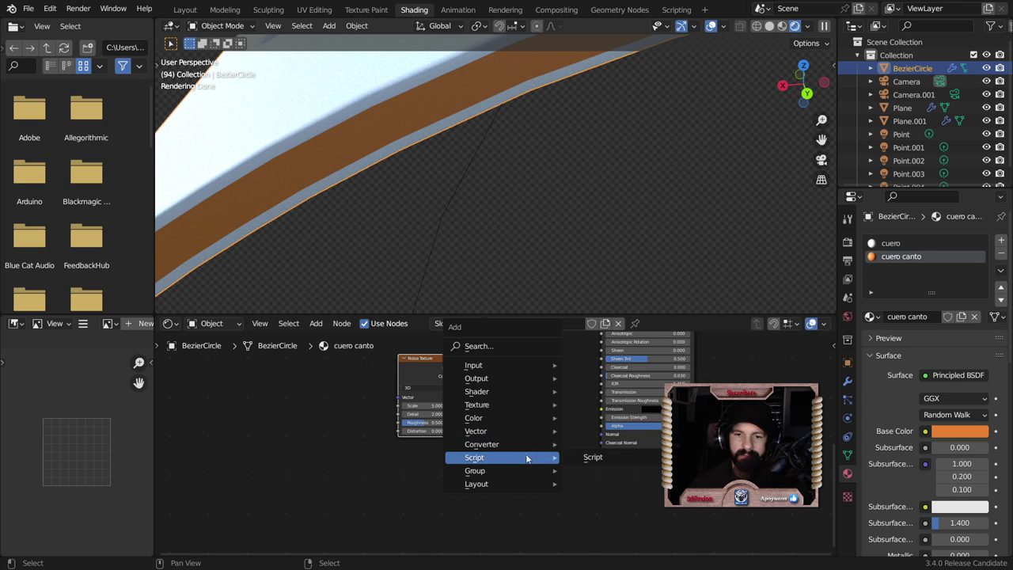
mouse_move(476, 431)
click(594, 431)
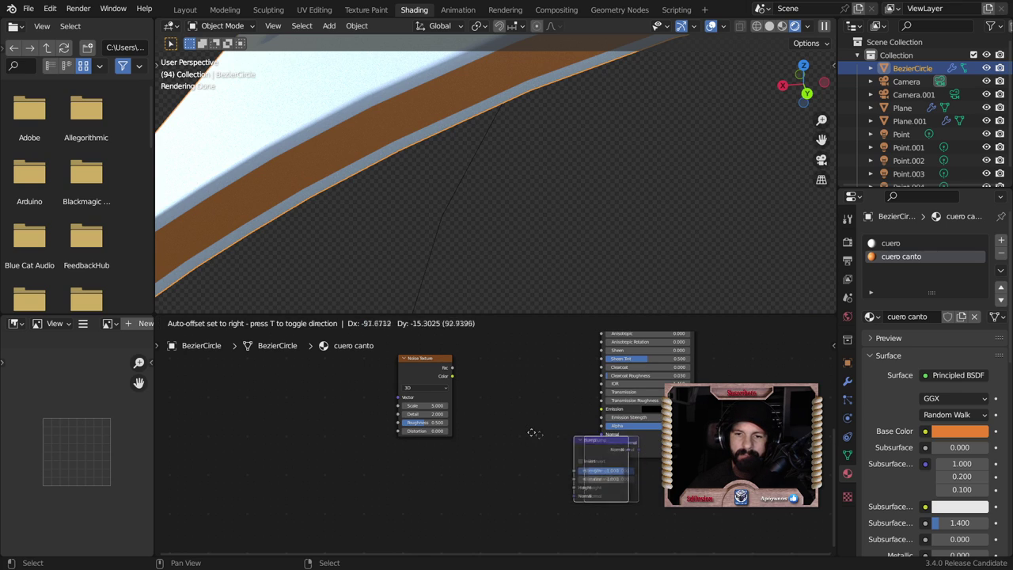
click(539, 431)
mouse_move(571, 434)
mouse_down()
mouse_move(617, 434)
mouse_move(602, 433)
mouse_up()
key(Escape)
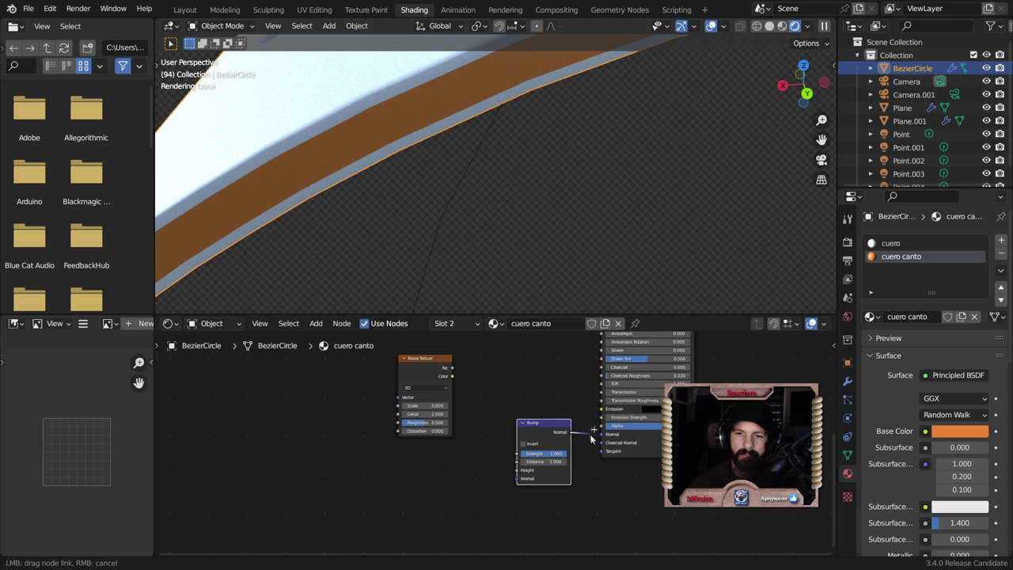
drag(415, 378, 395, 416)
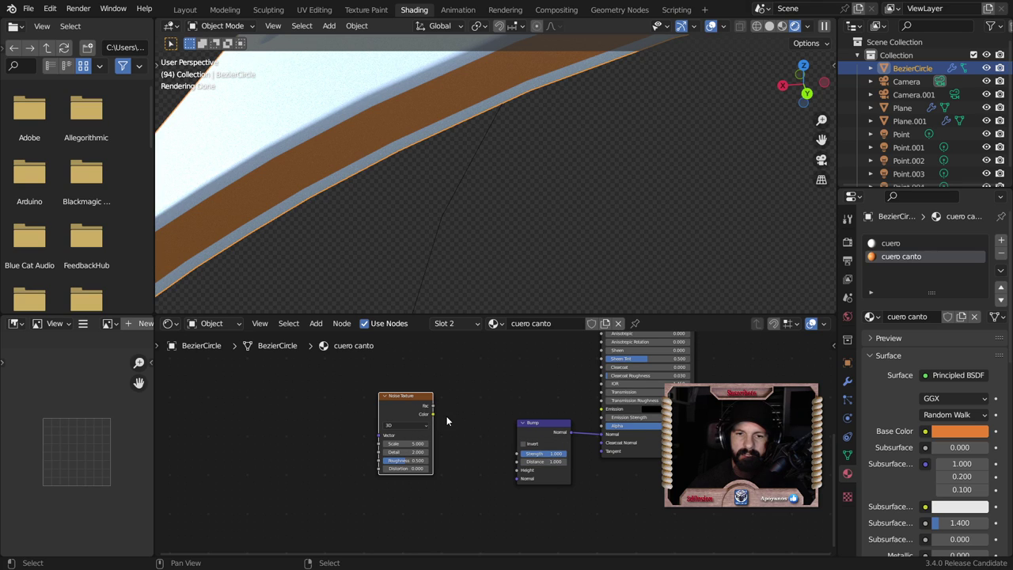
drag(433, 414, 518, 470)
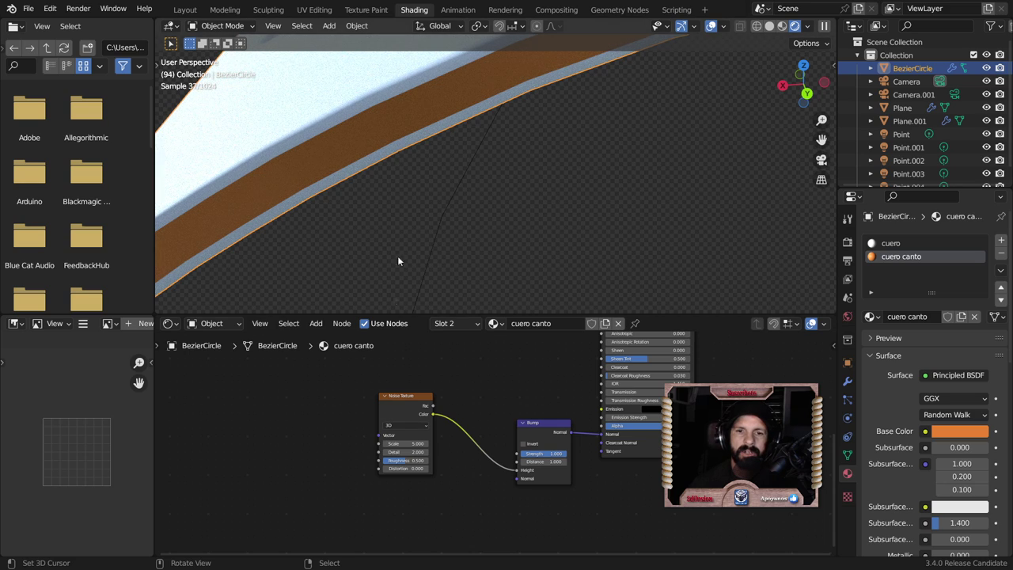
drag(433, 413, 443, 399)
drag(519, 475, 517, 471)
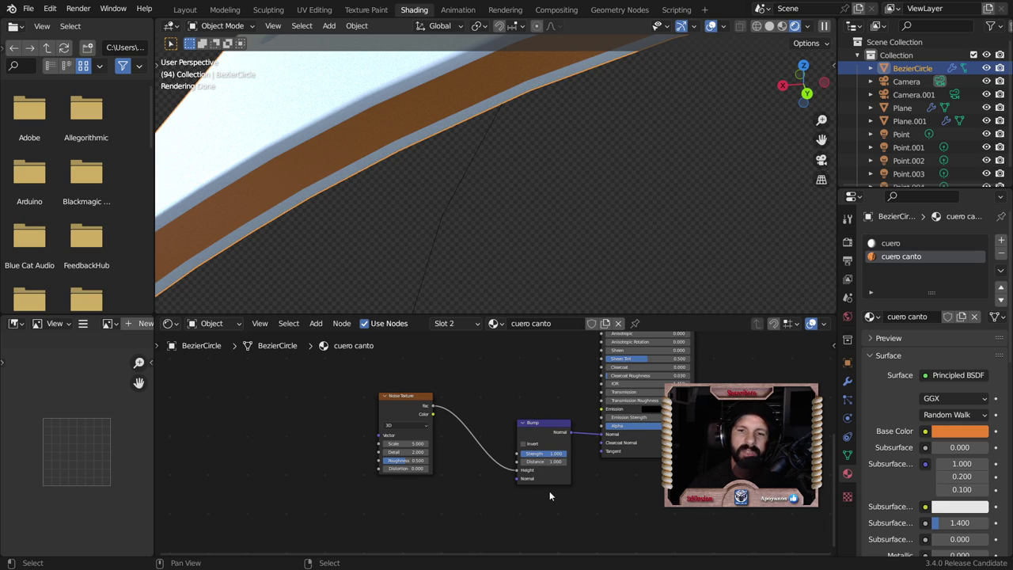
scroll(551, 490, up, 1)
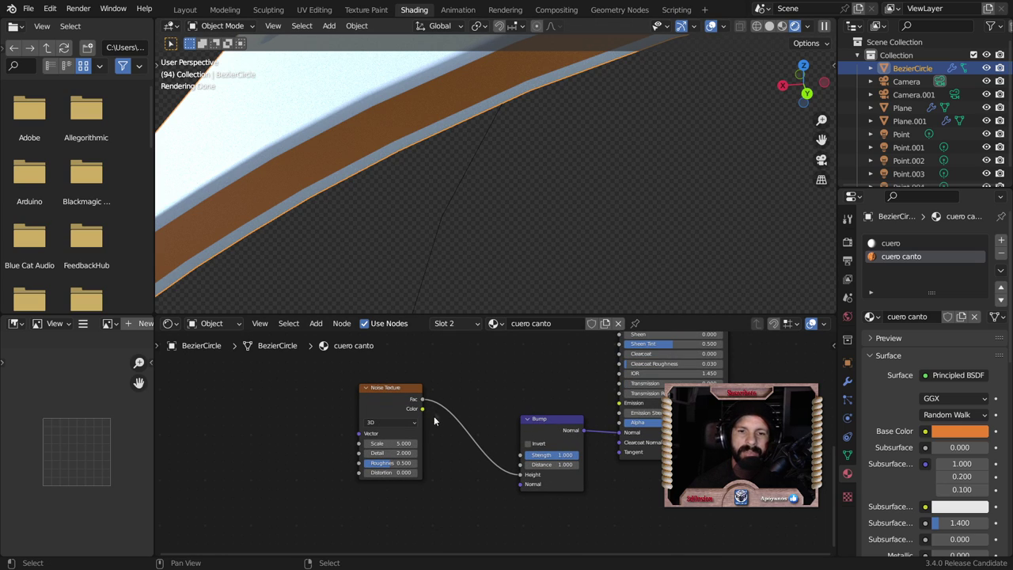
Set the edge material's Noise Texture Scale to 600
scroll(434, 419, up, 1)
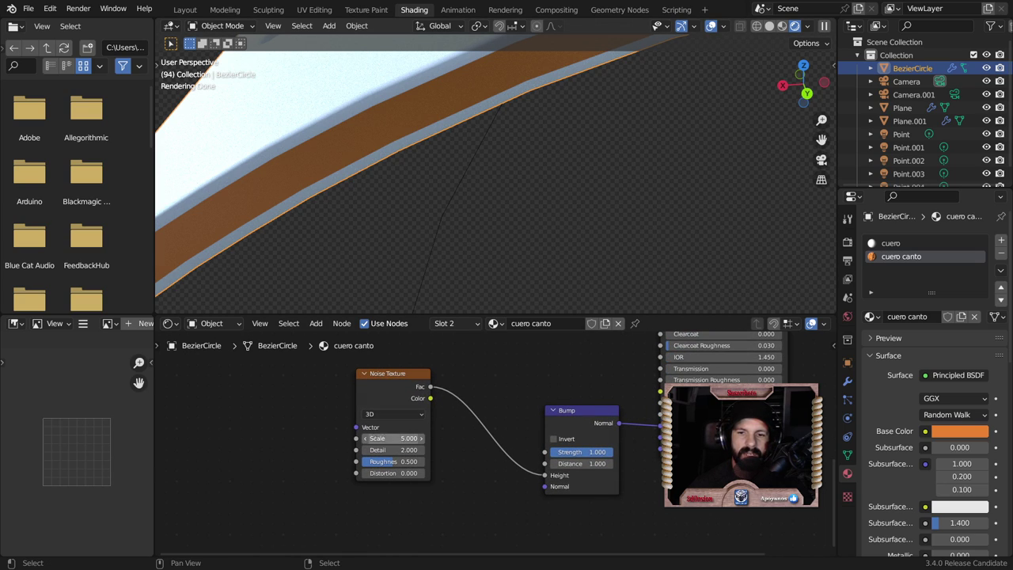
drag(378, 438, 443, 437)
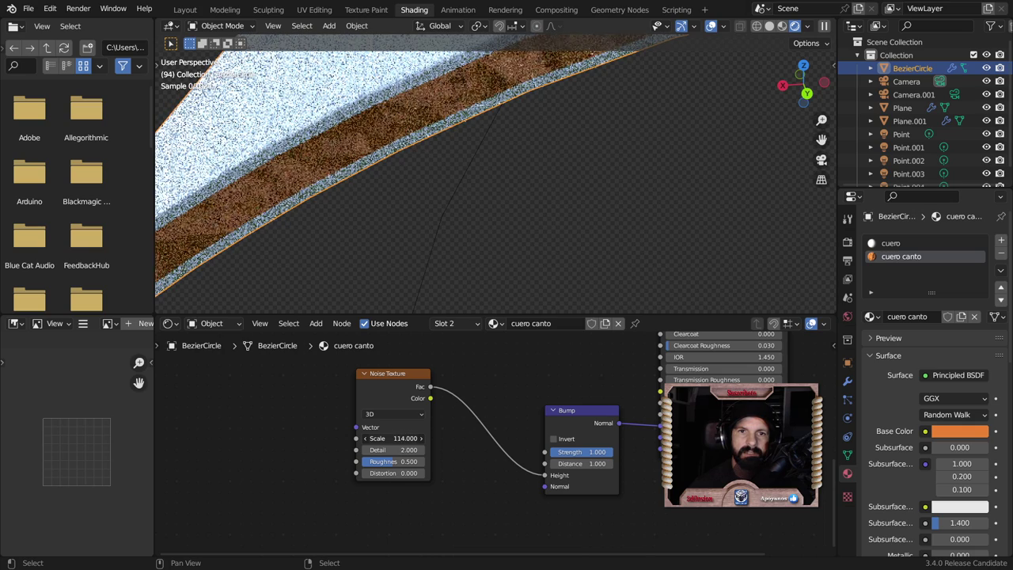
drag(443, 438, 490, 438)
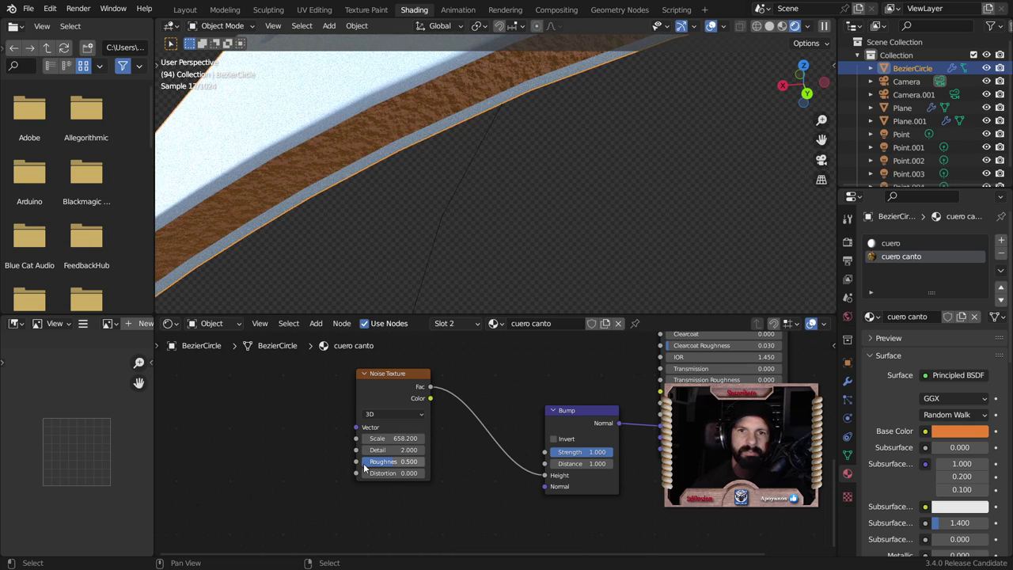
mouse_move(400, 438)
mouse_down()
mouse_move(356, 438)
mouse_move(428, 461)
mouse_up()
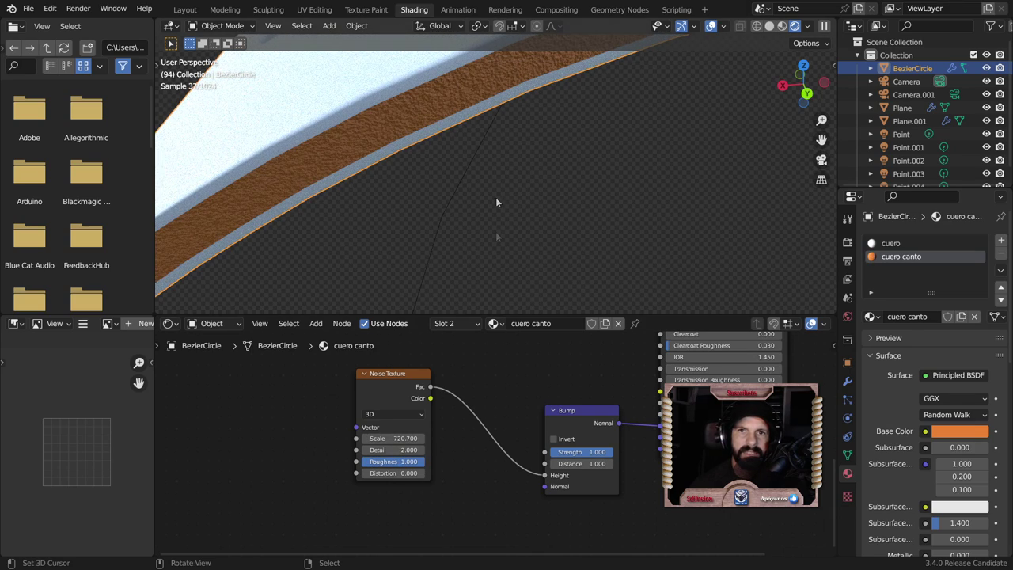
scroll(497, 168, down, 5)
scroll(498, 169, up, 2)
scroll(513, 224, up, 2)
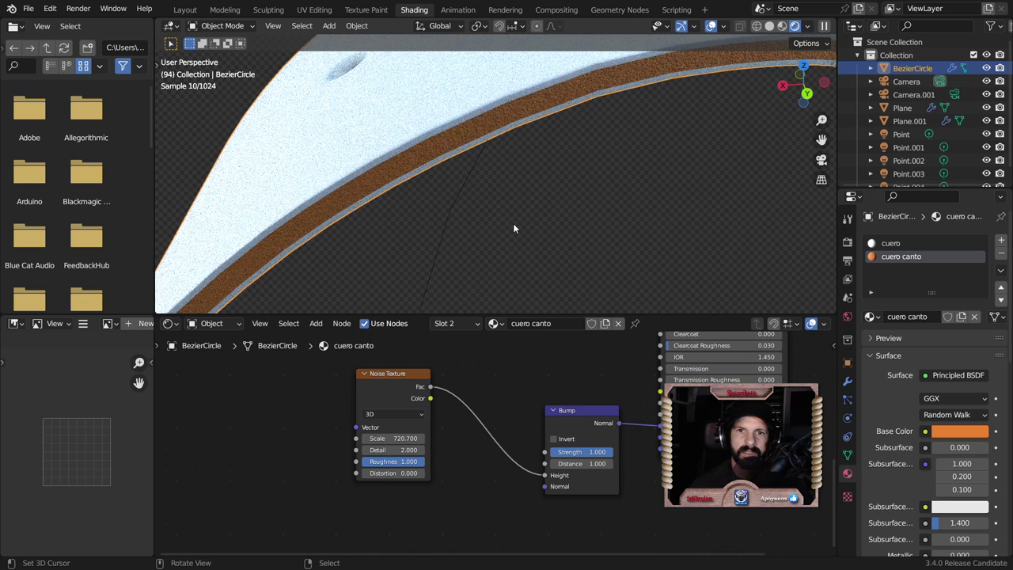
scroll(512, 225, up, 2)
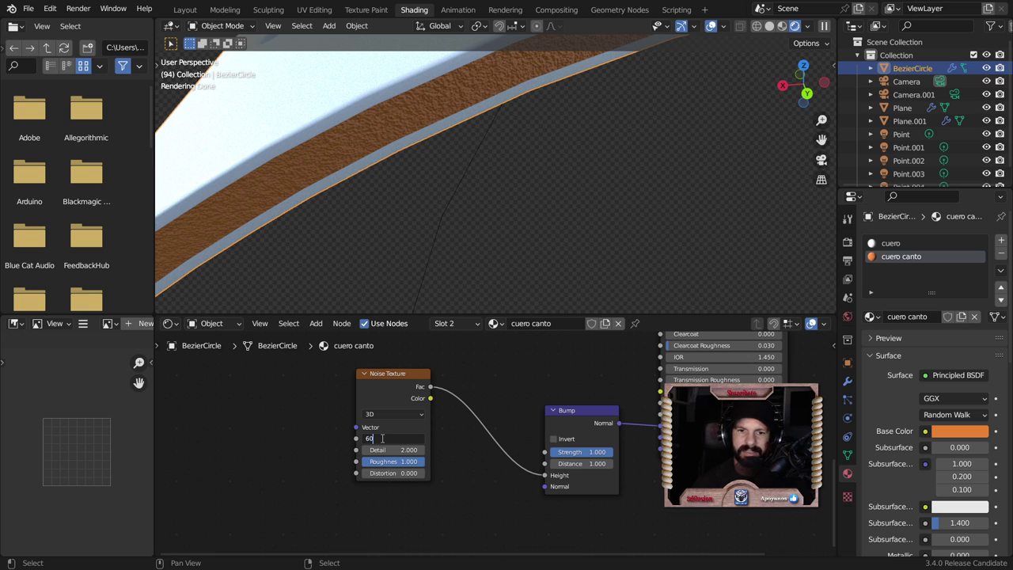
text(0)
key(Return)
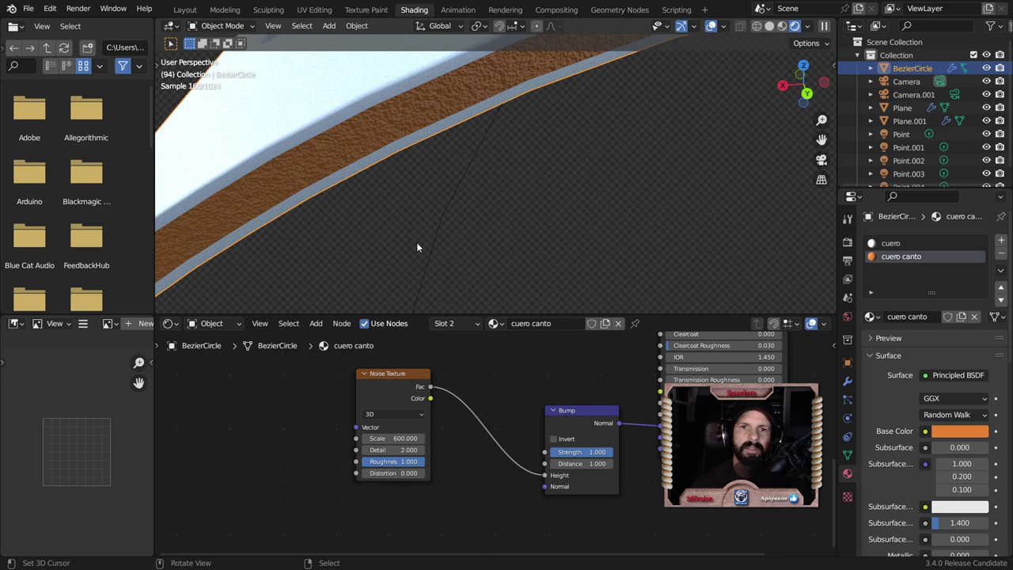
Switch to the strap's cuero material and bring its shader nodes into view
scroll(417, 242, down, 3)
scroll(544, 196, up, 3)
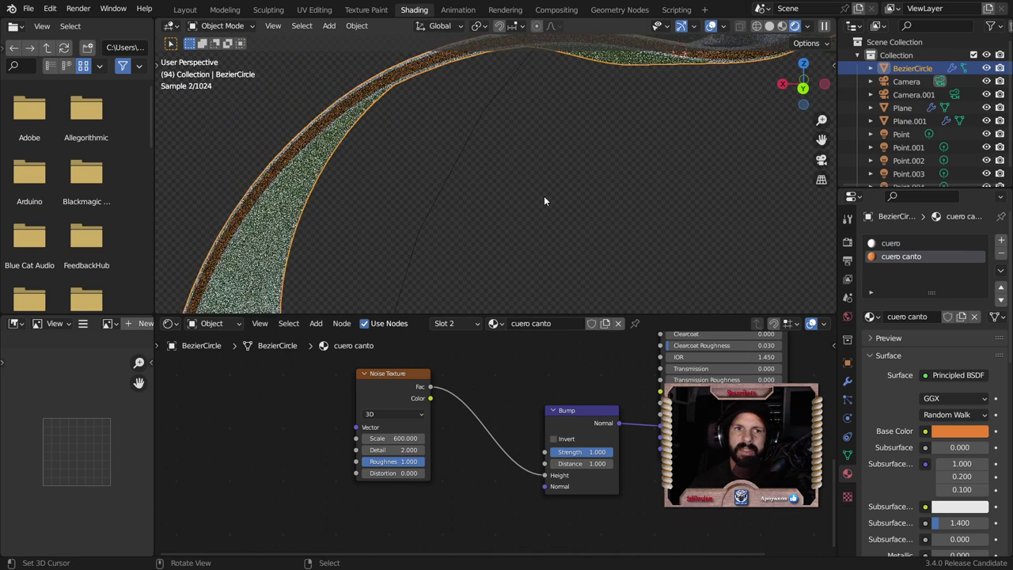
middle_drag(544, 197, 525, 143)
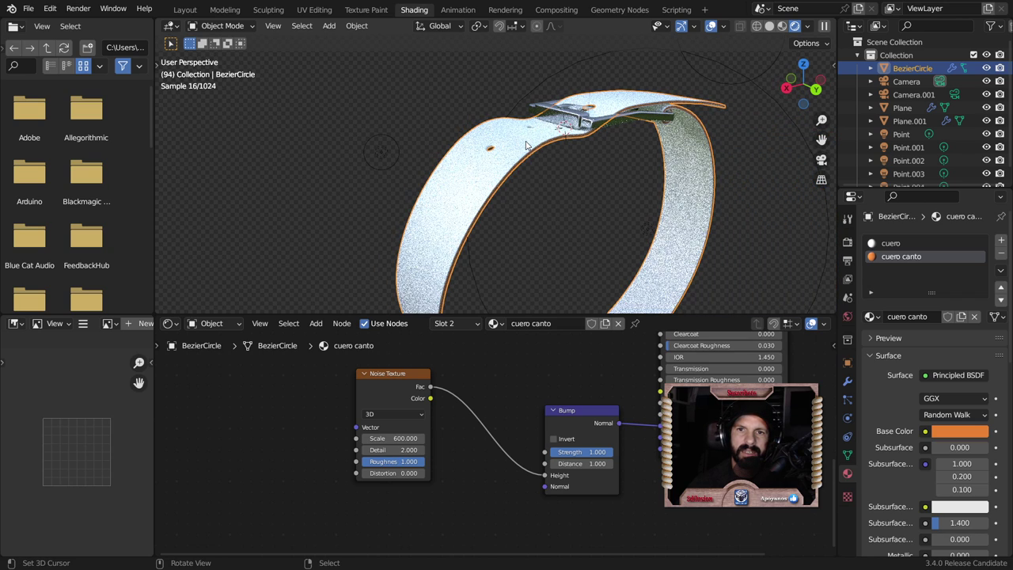
click(897, 243)
middle_drag(537, 388, 531, 490)
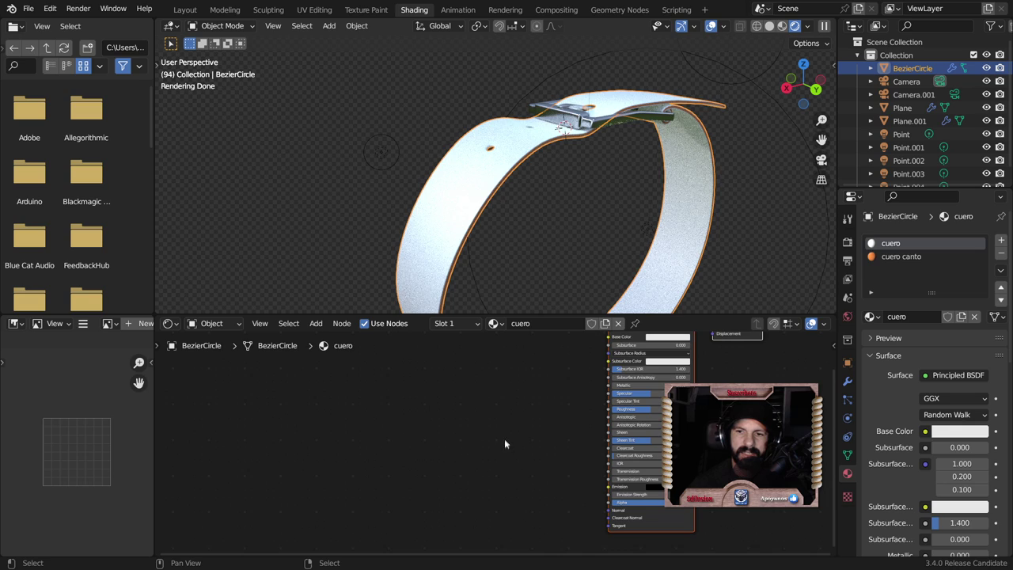
Add a Voronoi Texture to the cuero material, feeding its Color into Base Color
scroll(505, 439, down, 2)
key(shift+a)
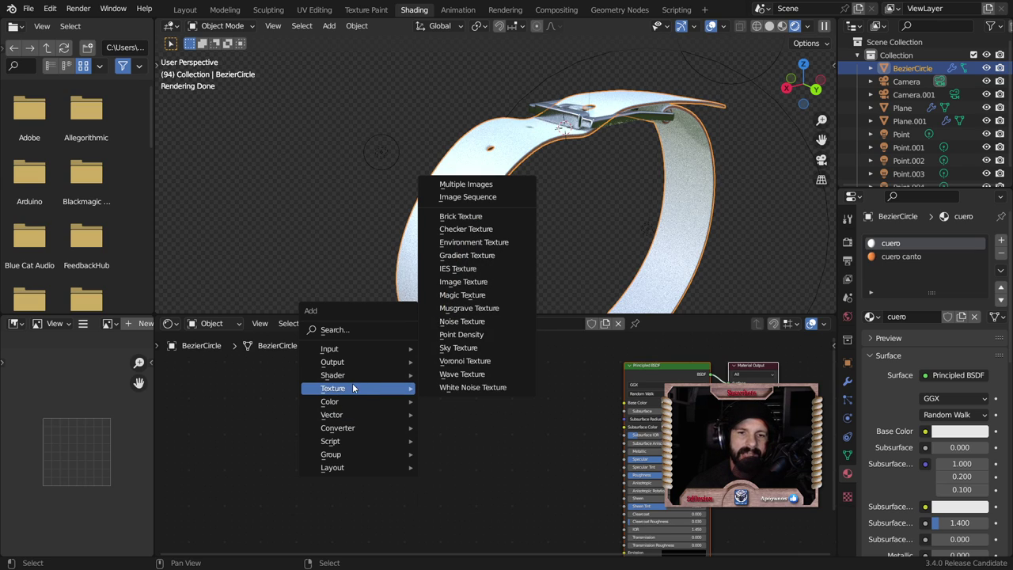
mouse_move(333, 388)
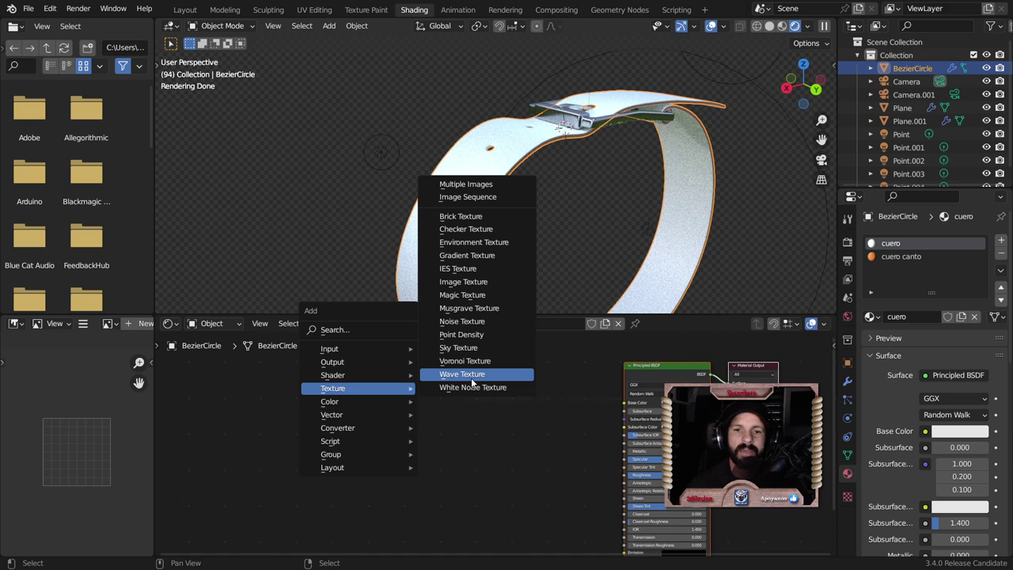
click(465, 361)
click(424, 394)
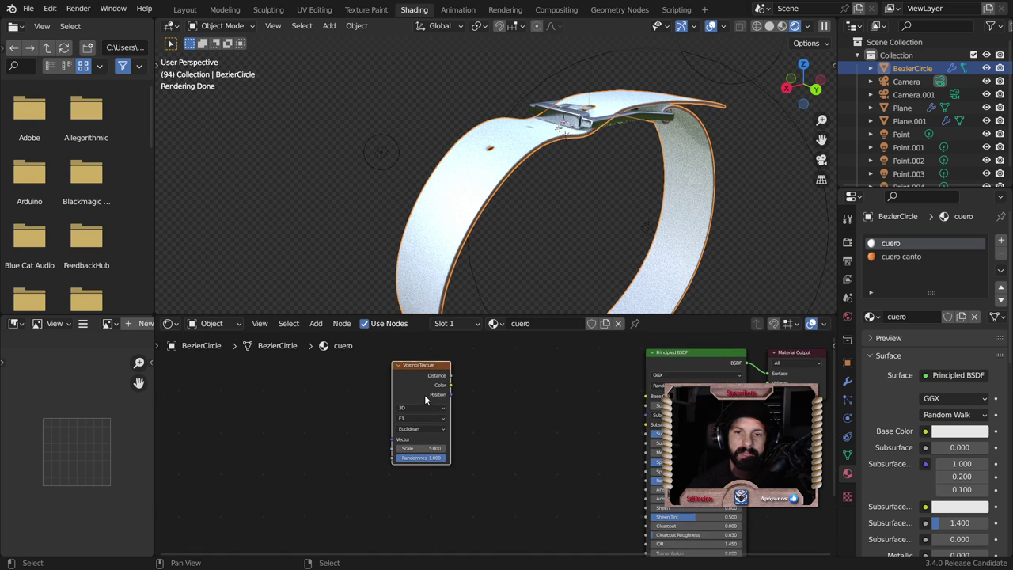
drag(443, 374, 546, 387)
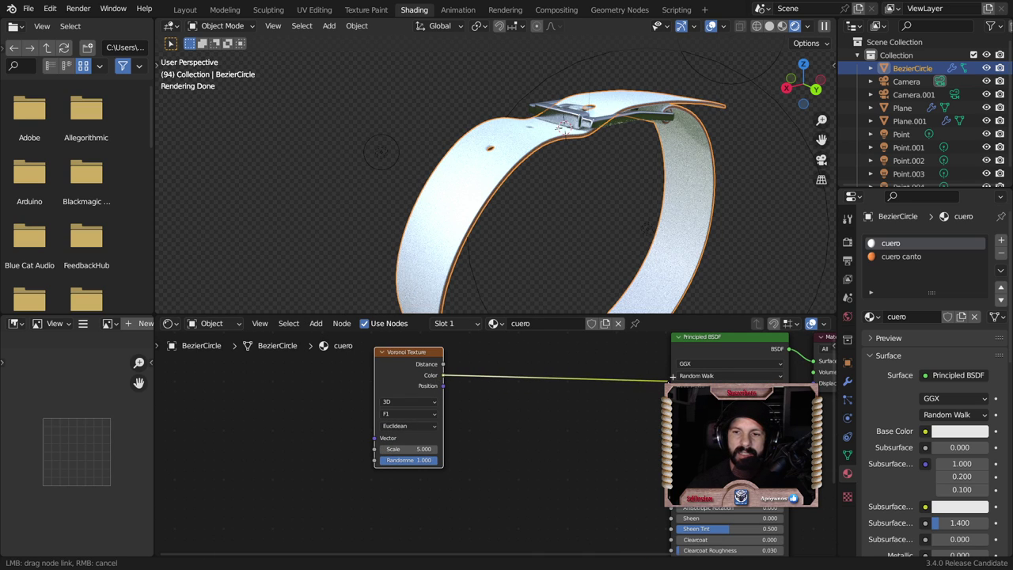
drag(671, 378, 671, 380)
mouse_move(524, 221)
middle_down()
mouse_move(495, 198)
mouse_move(521, 207)
mouse_move(507, 218)
middle_up()
Raise the Voronoi Scale and add a UV-driven Mapping node stretching the pattern along X
drag(411, 449, 475, 449)
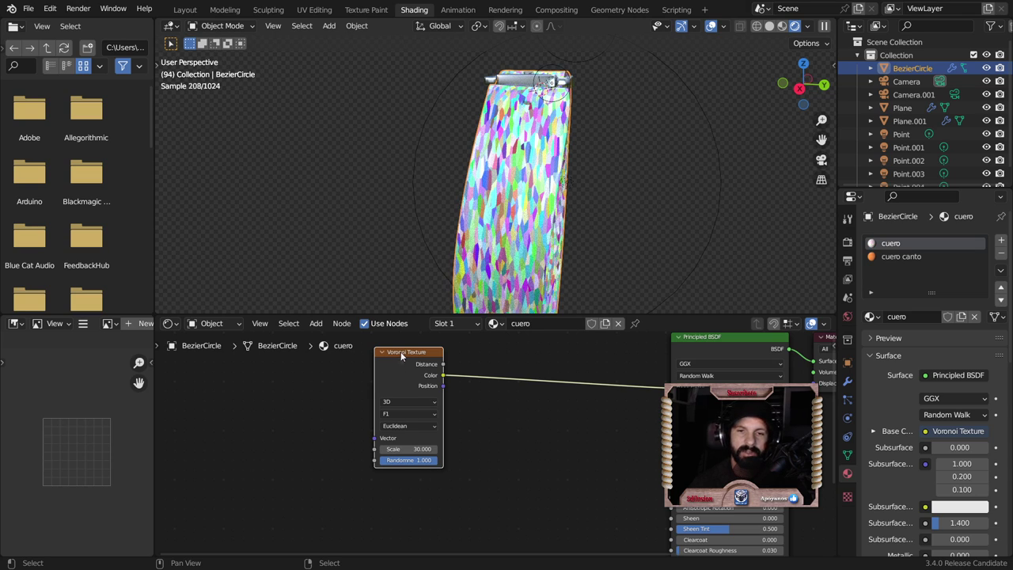
key(ctrl+t)
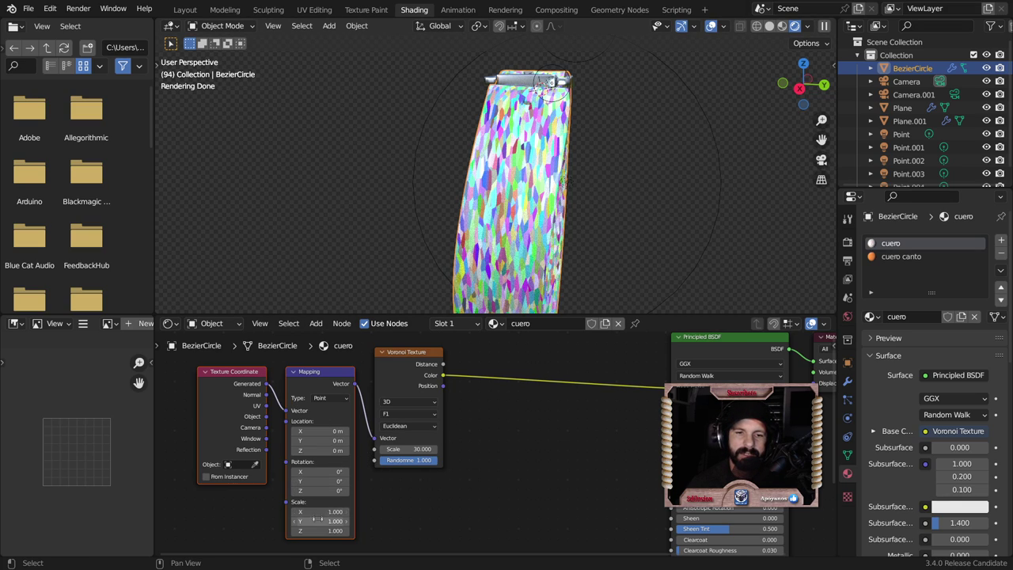
drag(317, 511, 372, 511)
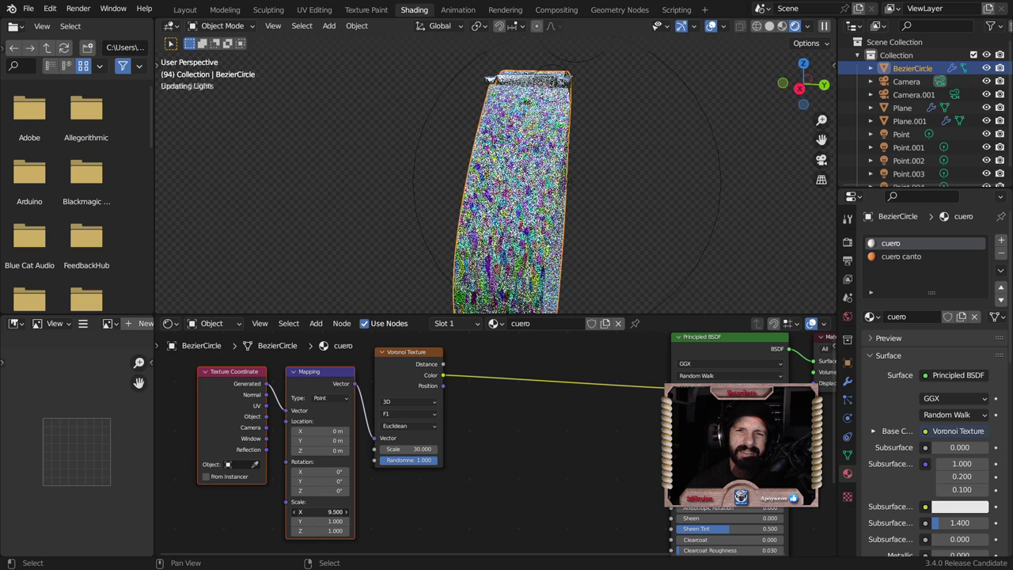
drag(333, 511, 352, 511)
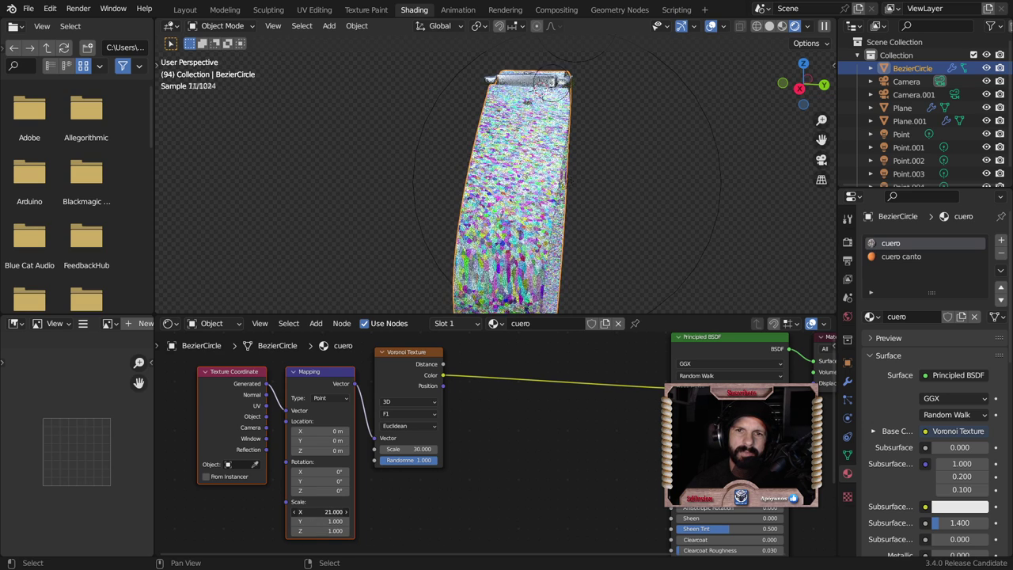
drag(332, 511, 364, 511)
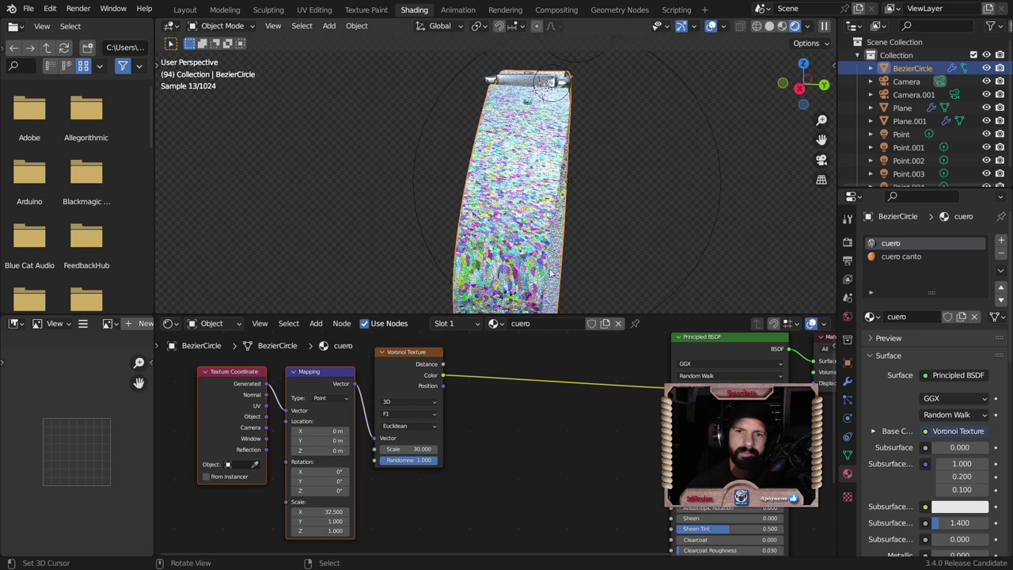
middle_drag(598, 252, 625, 188)
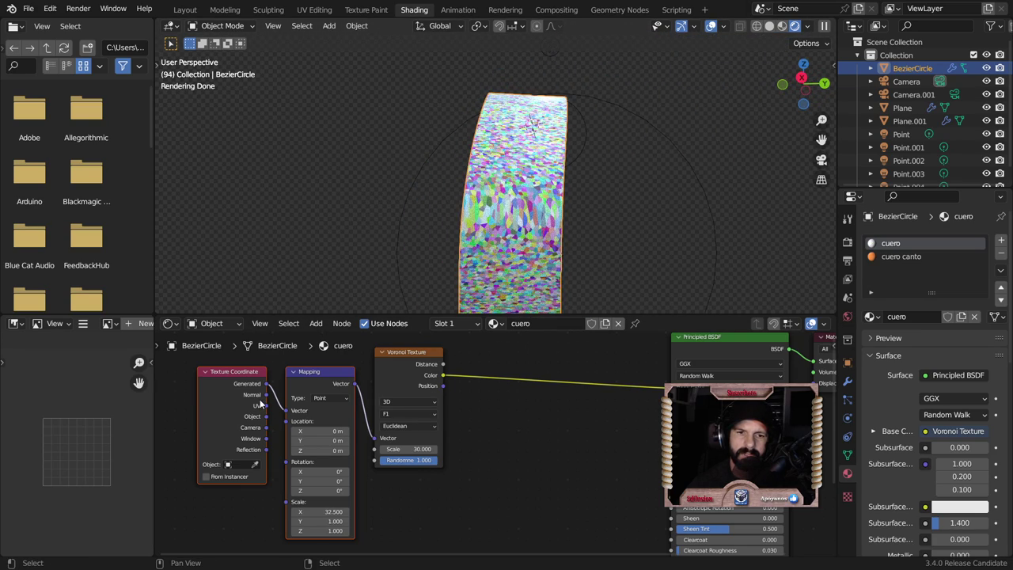
drag(265, 405, 290, 410)
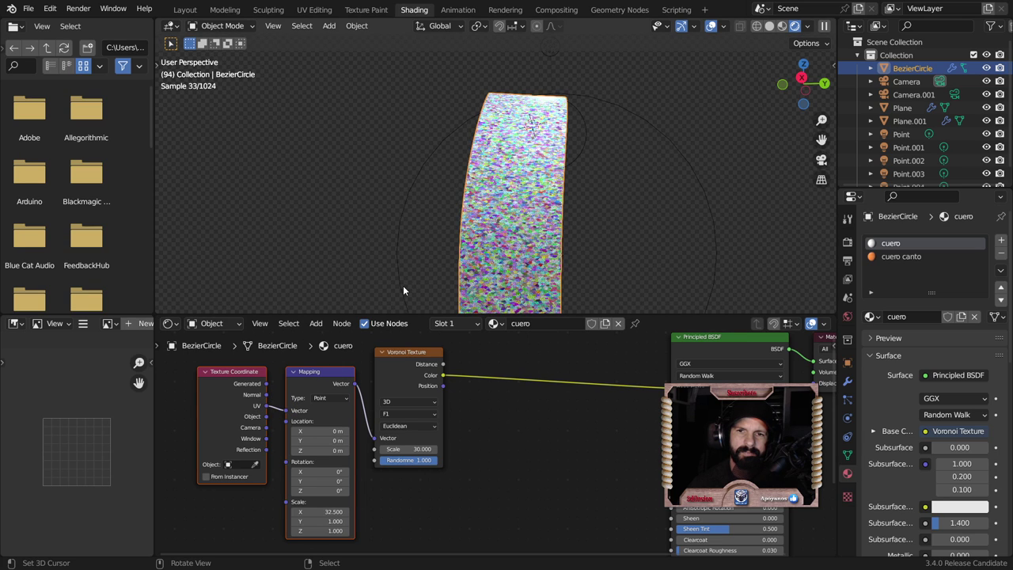
middle_drag(498, 234, 543, 253)
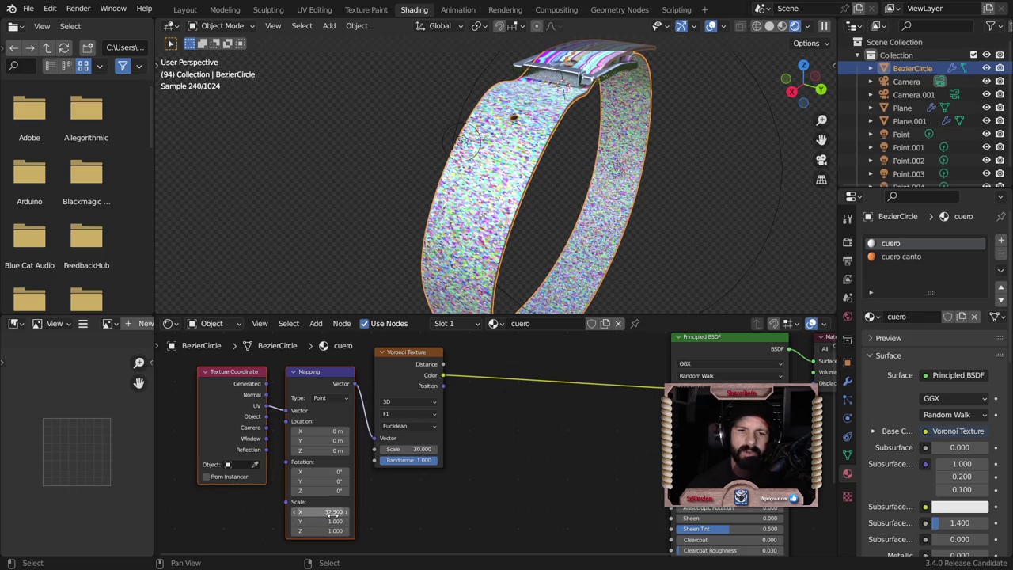
Increase the Mapping X scale further and settle the Voronoi Scale at 17.5
mouse_move(321, 512)
mouse_down()
mouse_move(348, 512)
mouse_move(299, 511)
mouse_up()
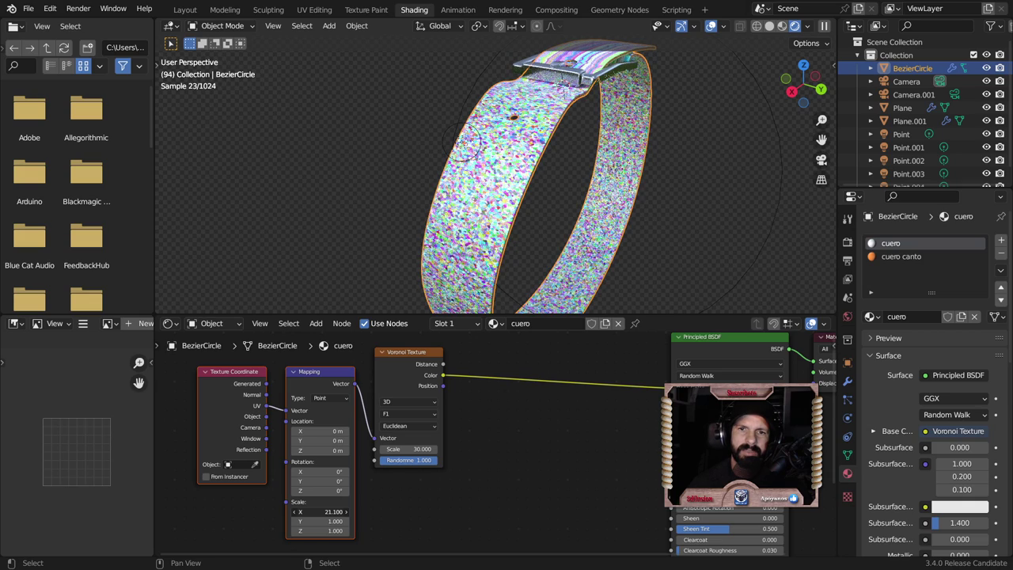
middle_drag(475, 238, 524, 266)
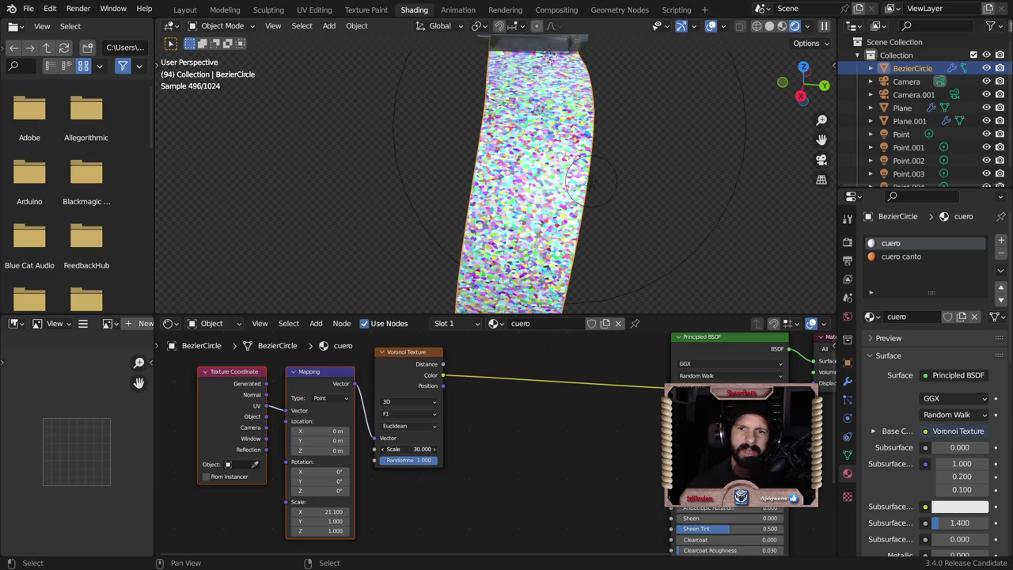
drag(412, 449, 419, 449)
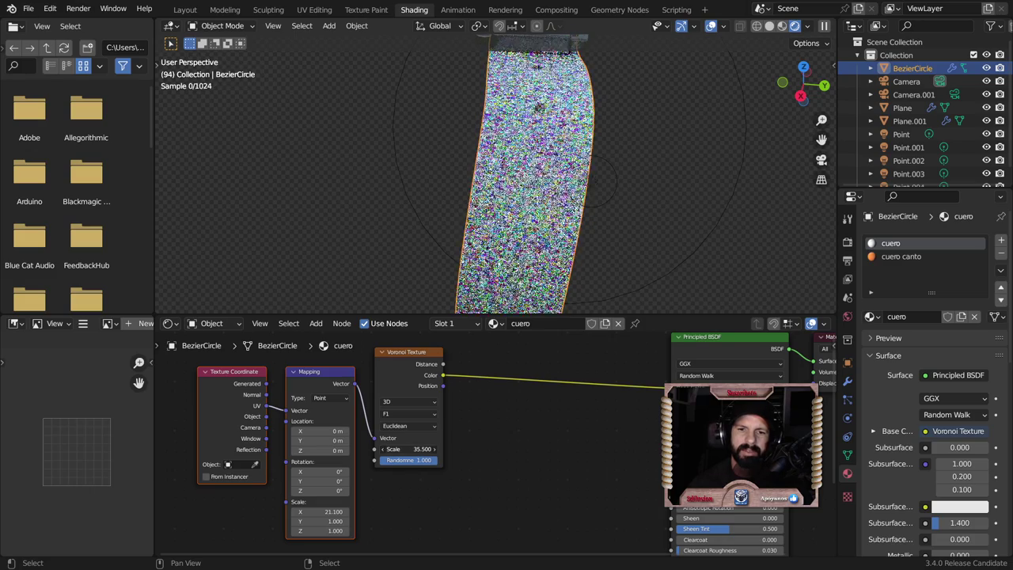
drag(419, 448, 400, 448)
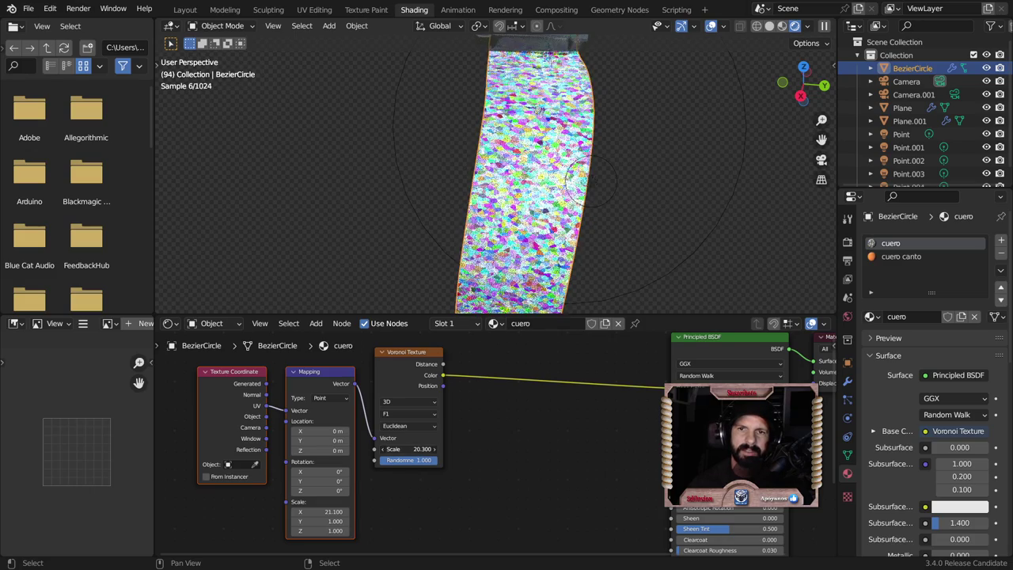
drag(400, 449, 395, 449)
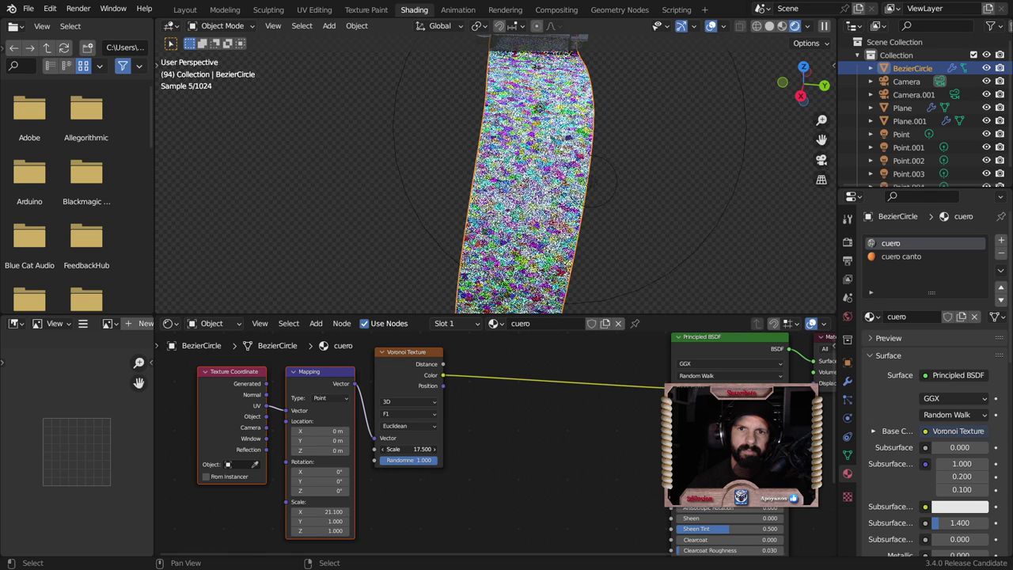
scroll(443, 401, down, 1)
scroll(443, 401, down, 2)
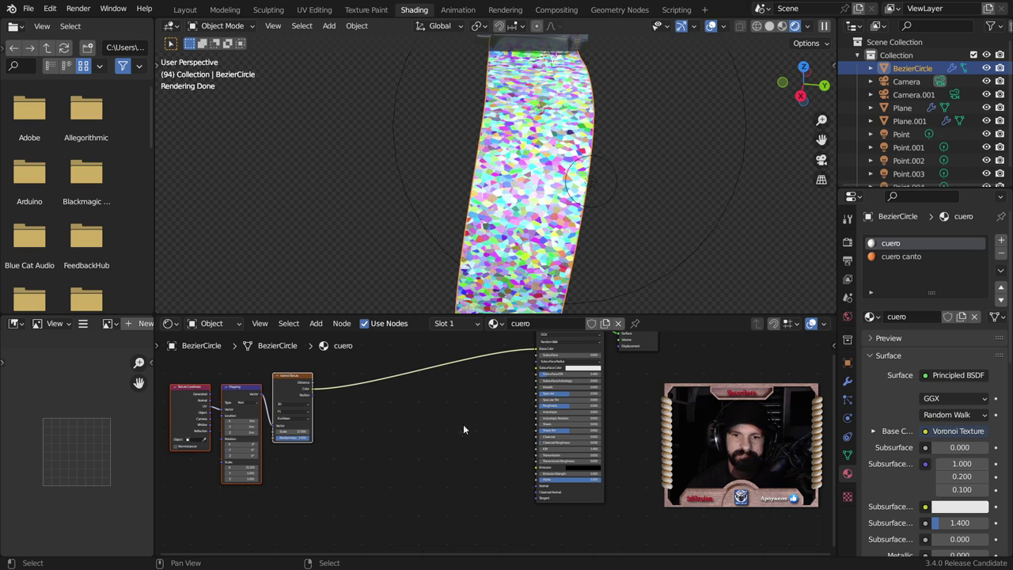
Add a Bump node into the cuero BSDF Normal and unlink the Voronoi from Base Color
middle_drag(463, 424, 490, 416)
key(shift+a)
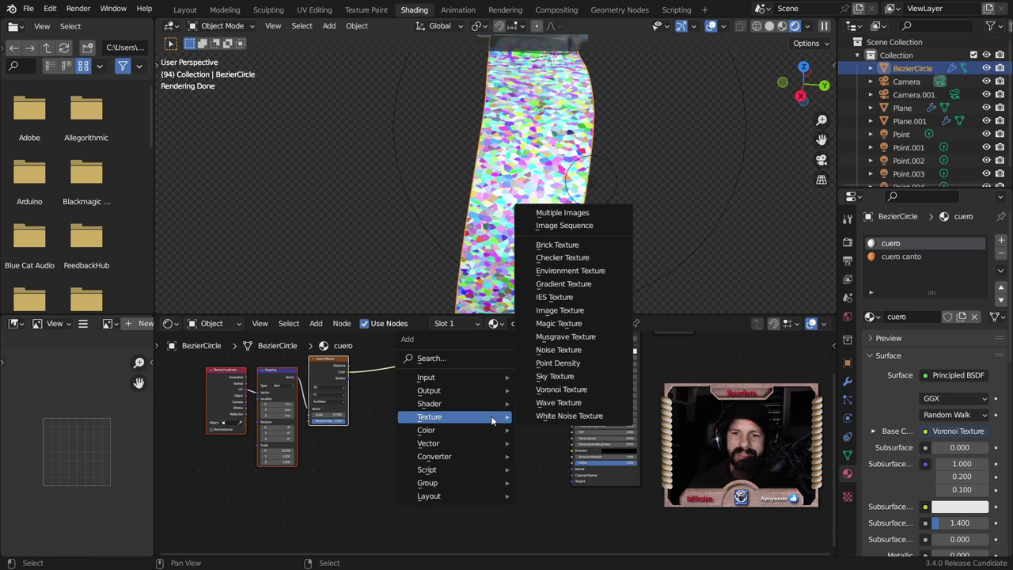
mouse_move(447, 443)
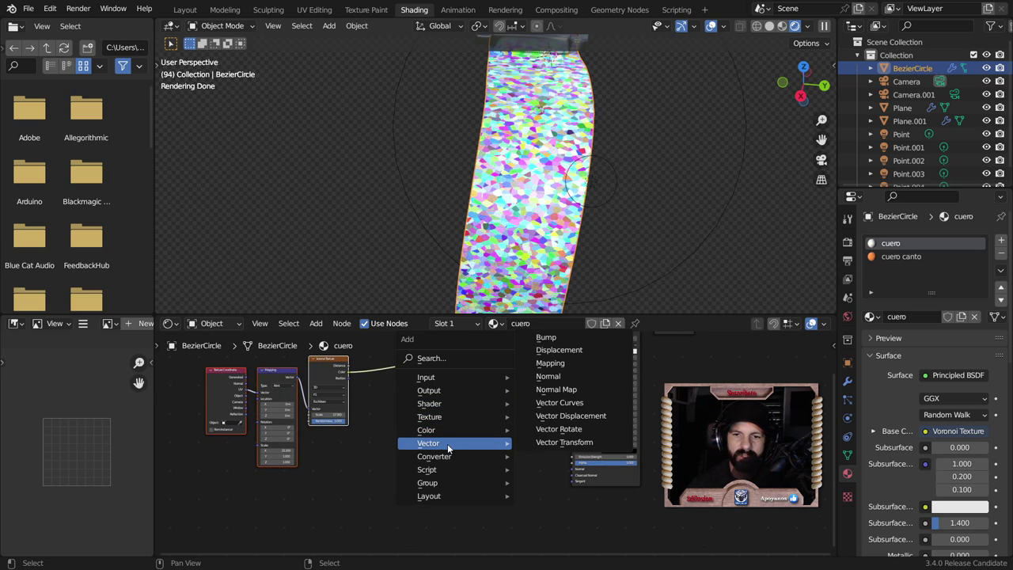
click(546, 337)
click(527, 453)
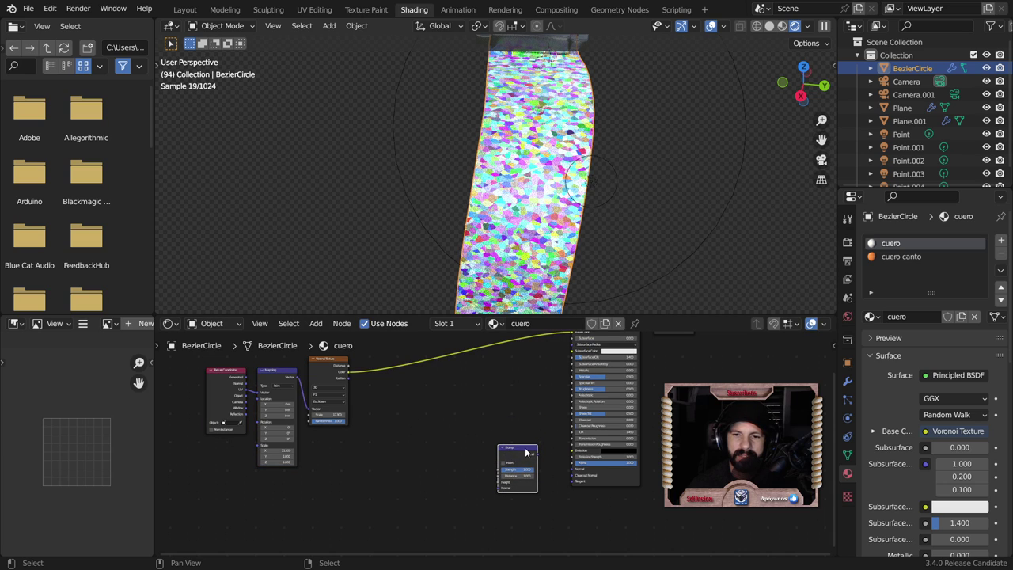
drag(535, 455, 572, 469)
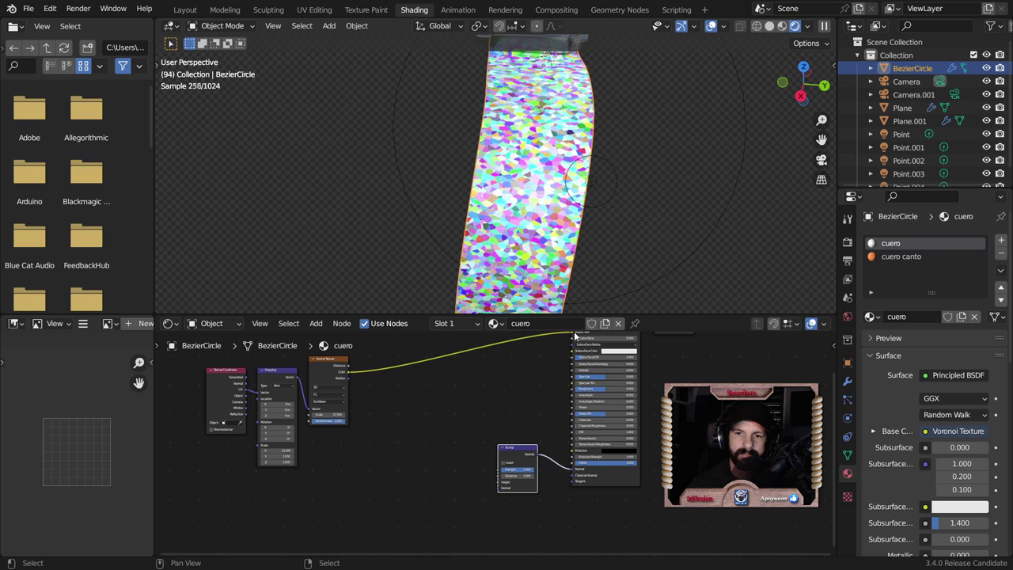
drag(576, 336, 372, 380)
drag(319, 363, 337, 410)
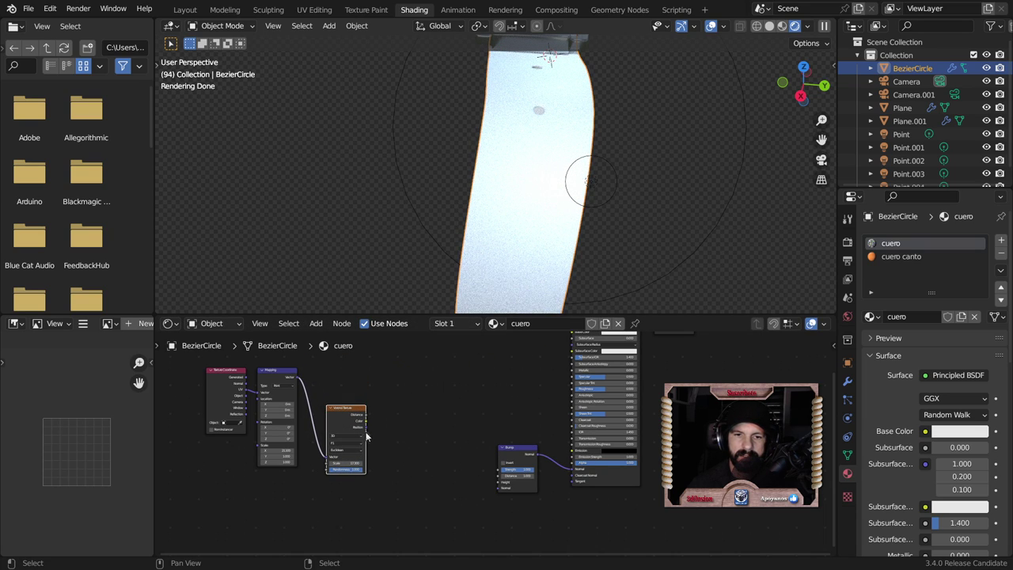
Link the Voronoi Color to the Bump Height, inspect the cracked strap, and tidy the Texture Coordinate node
scroll(365, 435, up, 2)
mouse_move(318, 413)
mouse_down()
mouse_move(467, 497)
mouse_move(499, 495)
mouse_up()
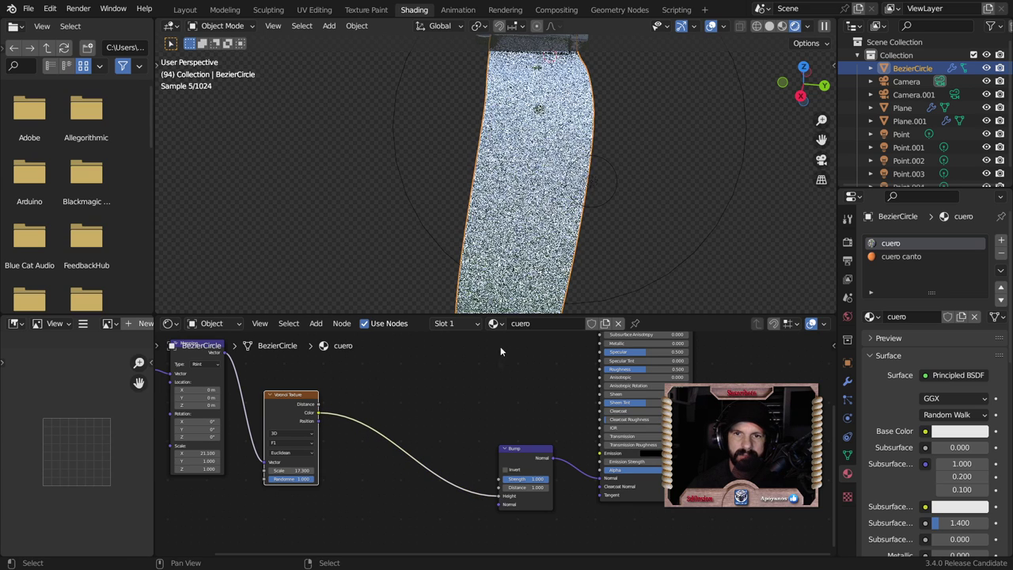
middle_drag(518, 277, 584, 236)
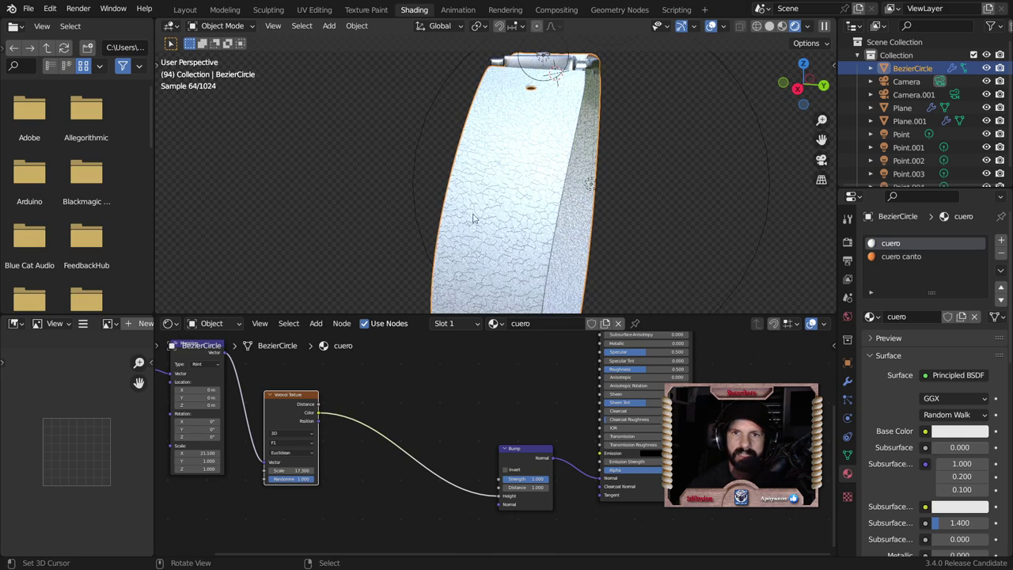
mouse_move(473, 219)
middle_down()
mouse_move(426, 201)
mouse_move(593, 229)
mouse_move(415, 250)
mouse_move(512, 169)
mouse_move(510, 235)
middle_up()
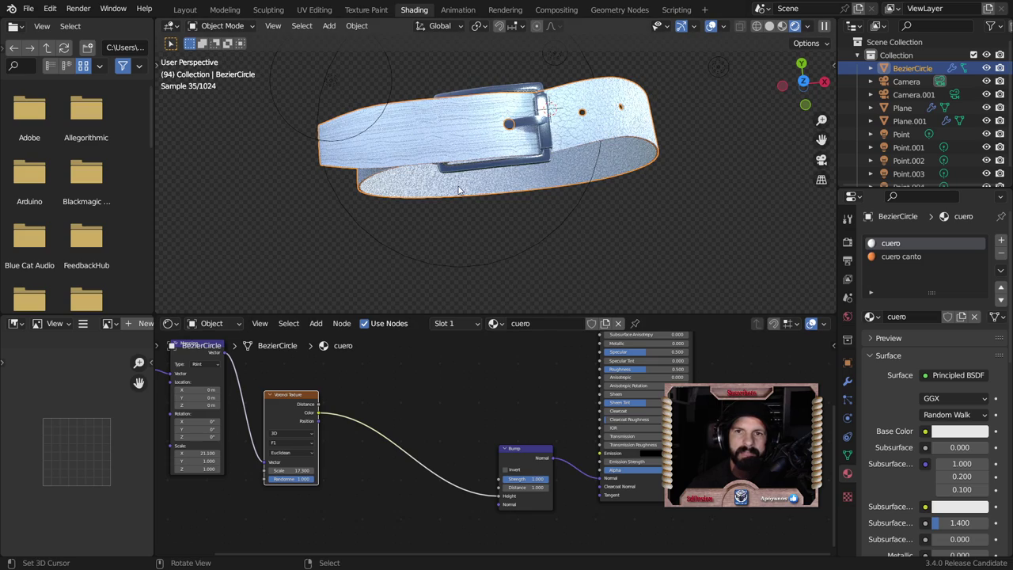
middle_drag(457, 189, 388, 301)
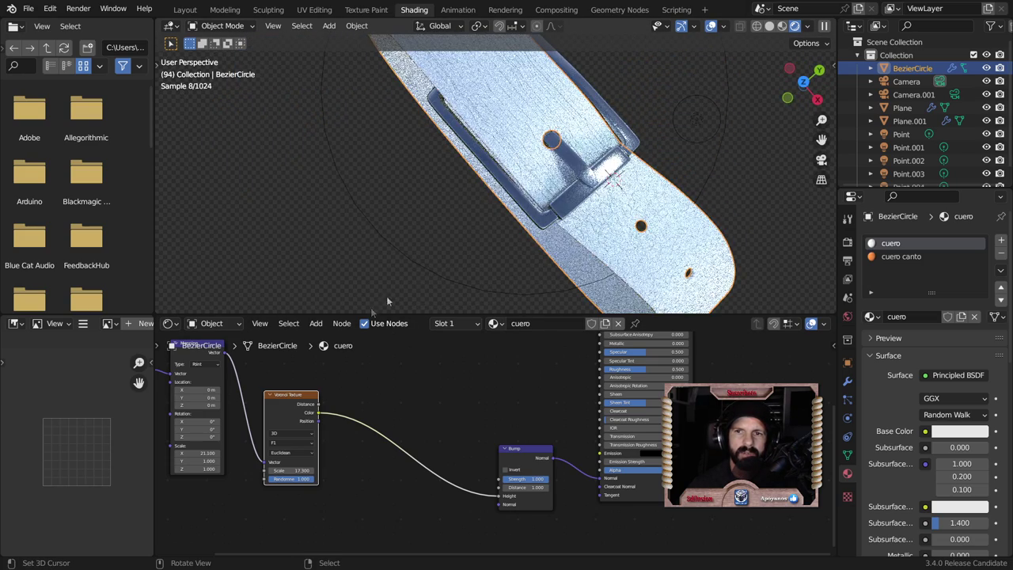
middle_drag(253, 376, 554, 398)
mouse_move(434, 378)
mouse_down()
mouse_move(365, 383)
mouse_move(473, 396)
mouse_up()
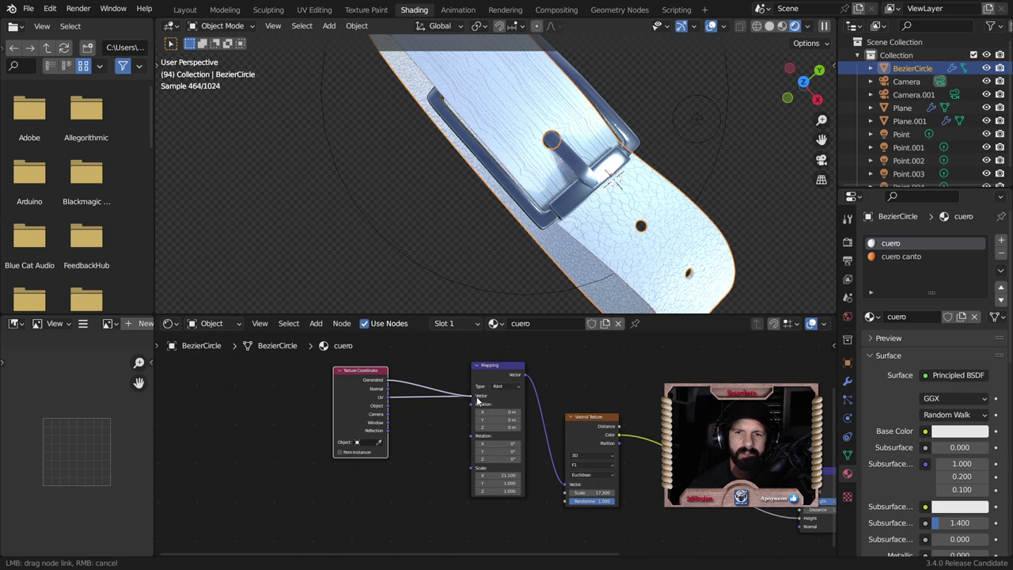
Switch the viewport to Material Preview shading, frame the whole looped belt, and enter Edit Mode
mouse_move(537, 245)
middle_down()
mouse_move(637, 256)
mouse_move(548, 235)
mouse_move(566, 252)
middle_up()
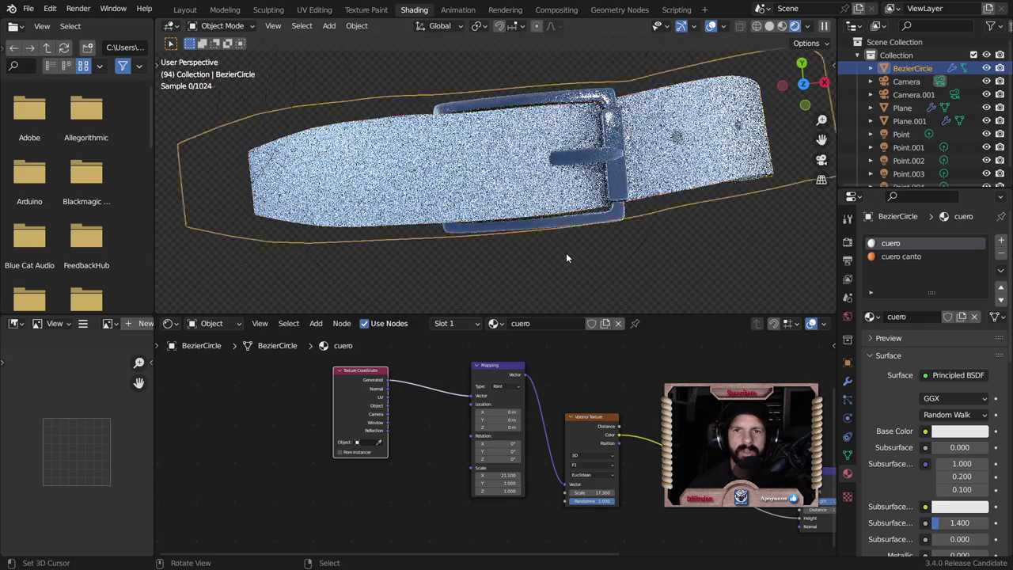
scroll(565, 252, up, 3)
click(782, 26)
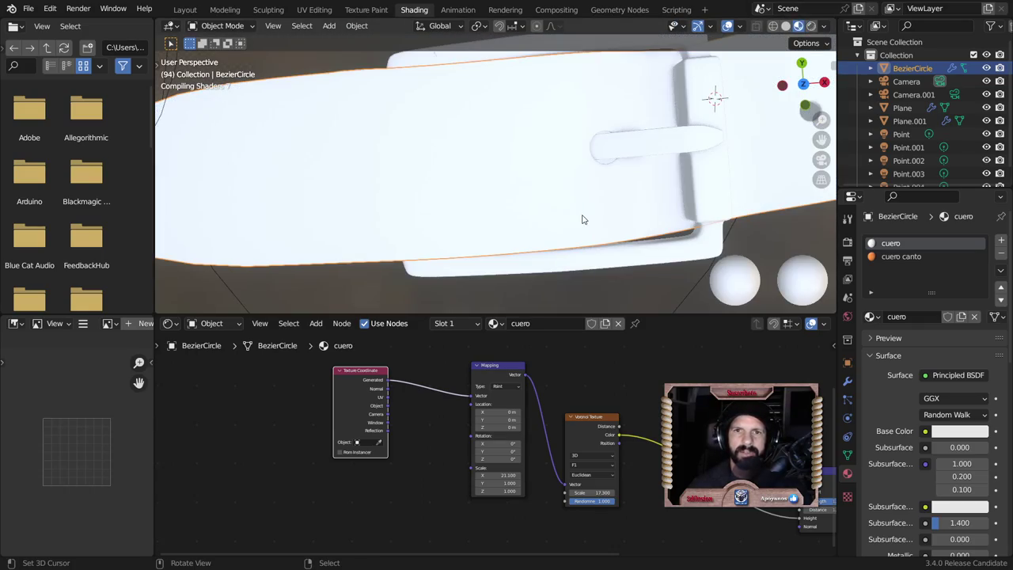
scroll(582, 219, down, 5)
mouse_move(572, 214)
middle_down()
mouse_move(530, 200)
mouse_move(568, 176)
mouse_move(506, 206)
middle_up()
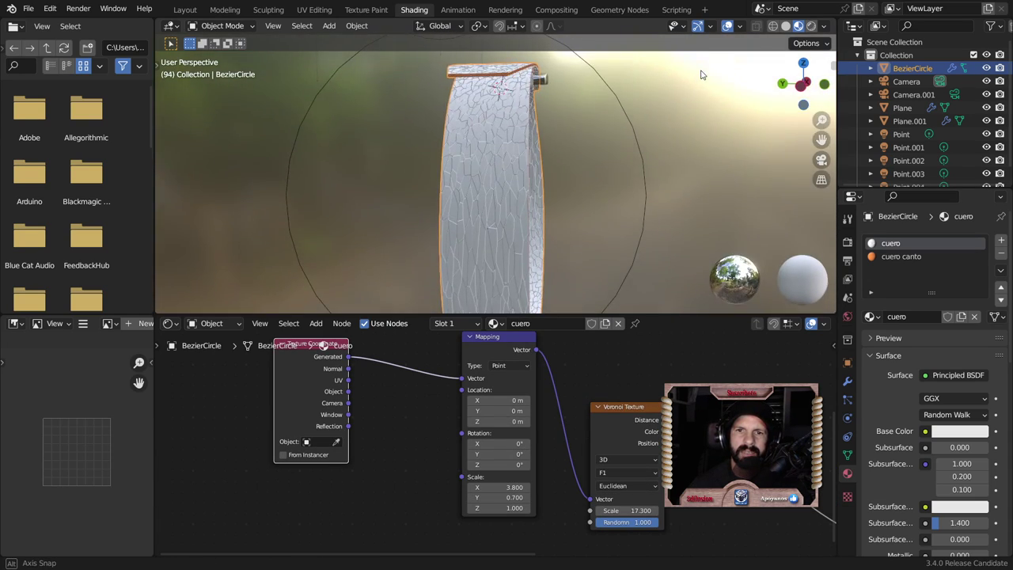
key(Tab)
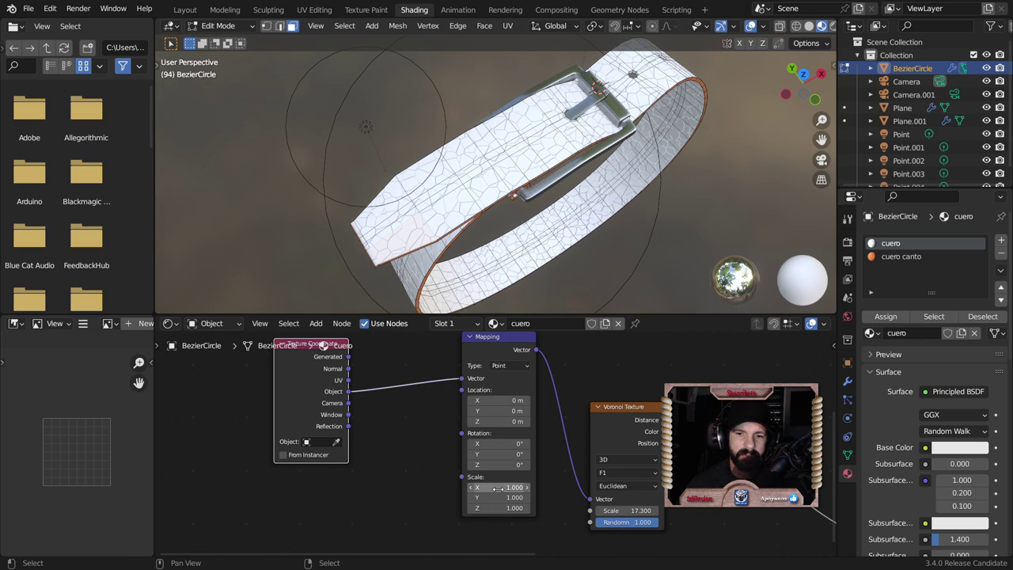
Set all three Mapping scale axes together to enlarge the crack pattern
mouse_move(494, 487)
mouse_down()
mouse_move(495, 508)
mouse_move(538, 486)
mouse_up()
text(0.3)
key(Return)
mouse_move(554, 198)
middle_down()
mouse_move(608, 162)
mouse_move(570, 237)
middle_up()
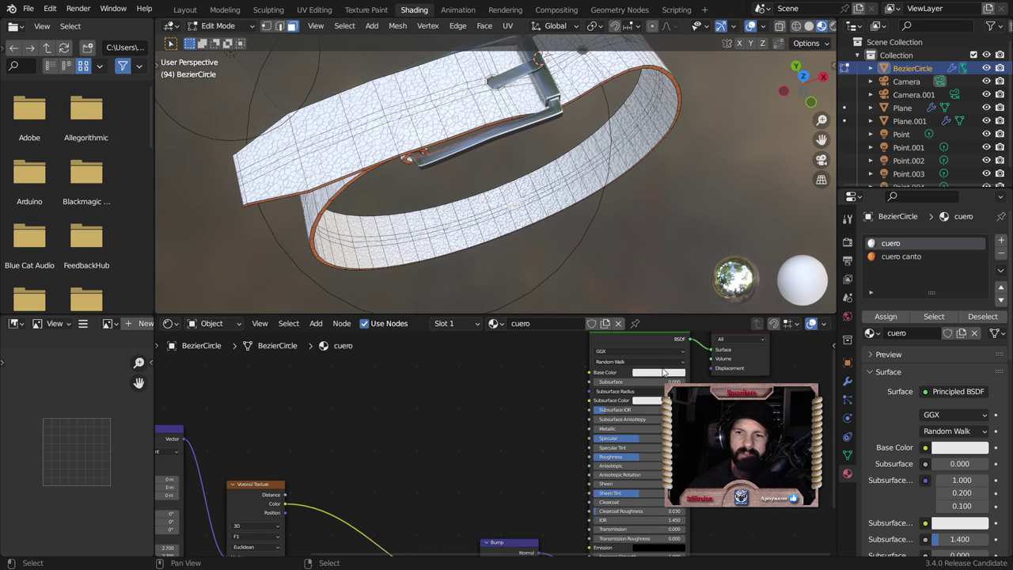
Darken the cuero leather Base Color to near black
click(664, 372)
drag(706, 257, 705, 310)
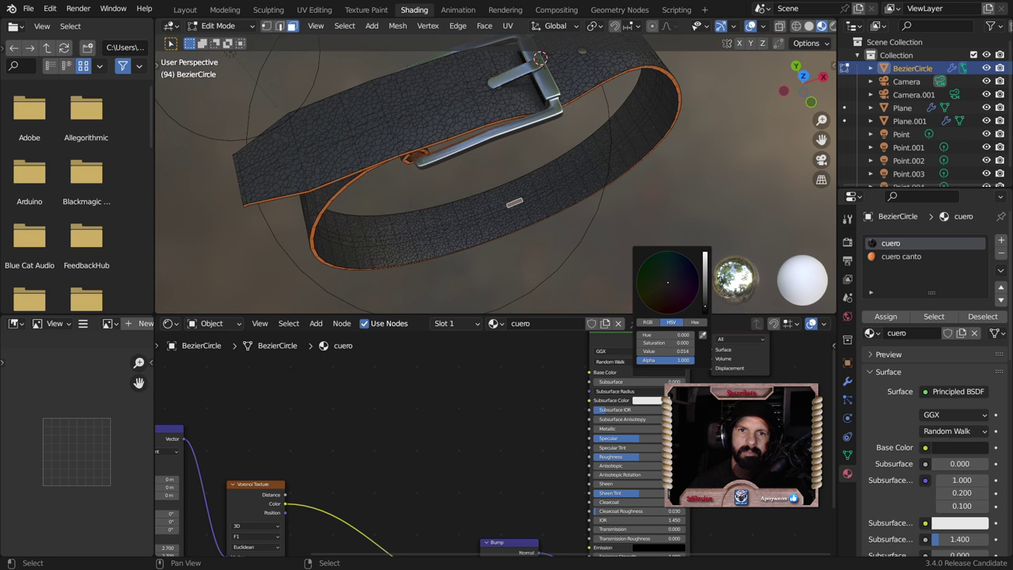
mouse_move(705, 309)
middle_down()
mouse_move(820, 22)
mouse_move(812, 33)
middle_up()
Switch to Rendered shading, return to Object Mode, and frame the belt through the camera
click(811, 26)
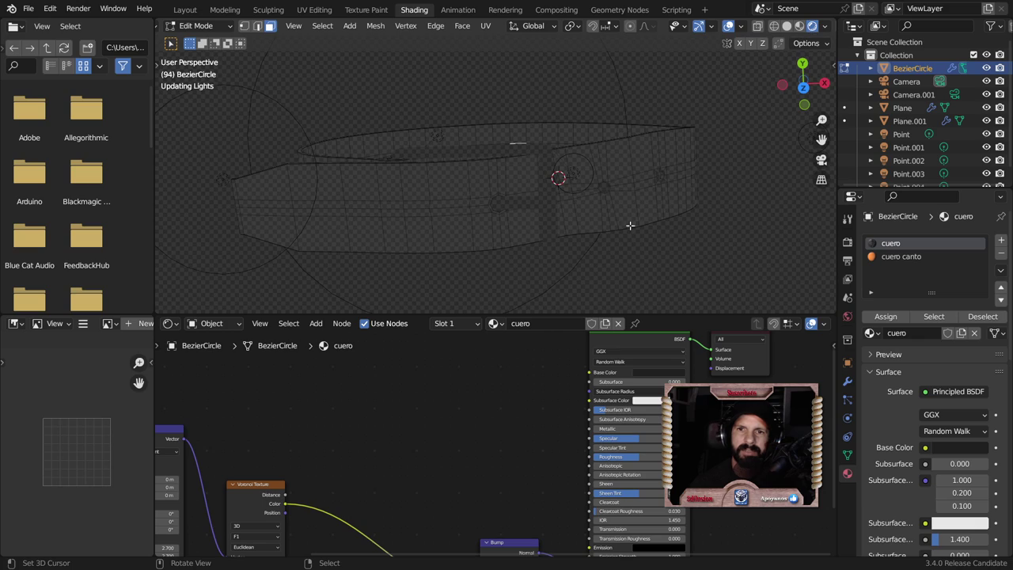
mouse_move(607, 262)
middle_down()
mouse_move(605, 181)
mouse_move(589, 228)
mouse_move(601, 201)
middle_up()
key(Tab)
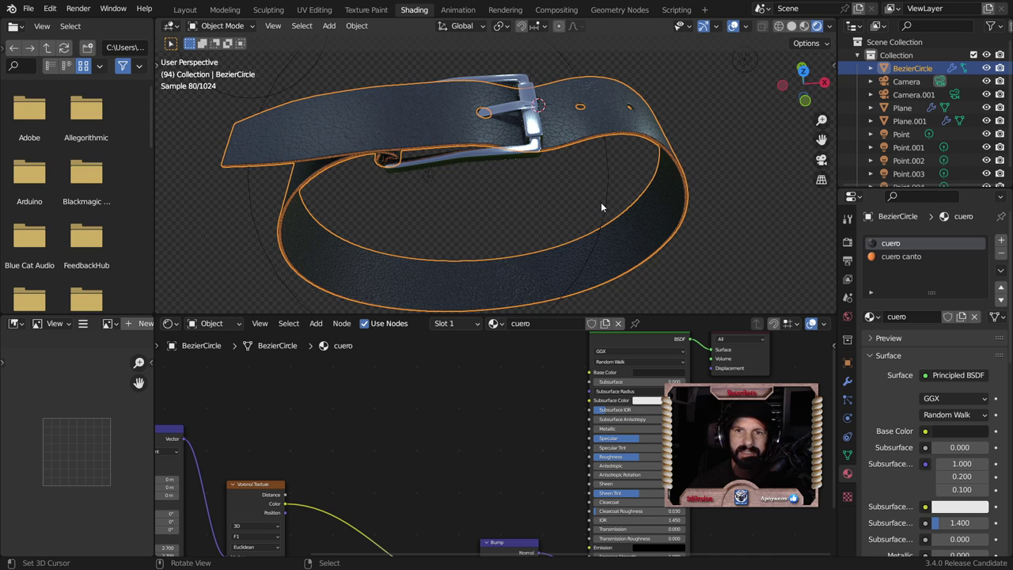
key(KP_0)
scroll(597, 203, down, 2)
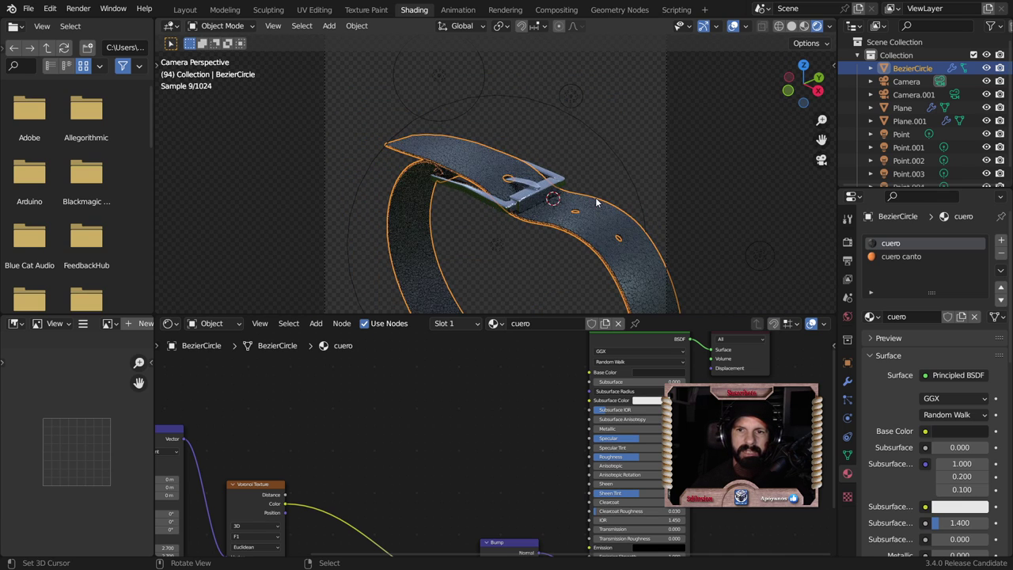
mouse_move(596, 203)
shift+middle_down()
mouse_move(565, 169)
mouse_move(525, 215)
mouse_move(661, 217)
shift+middle_up()
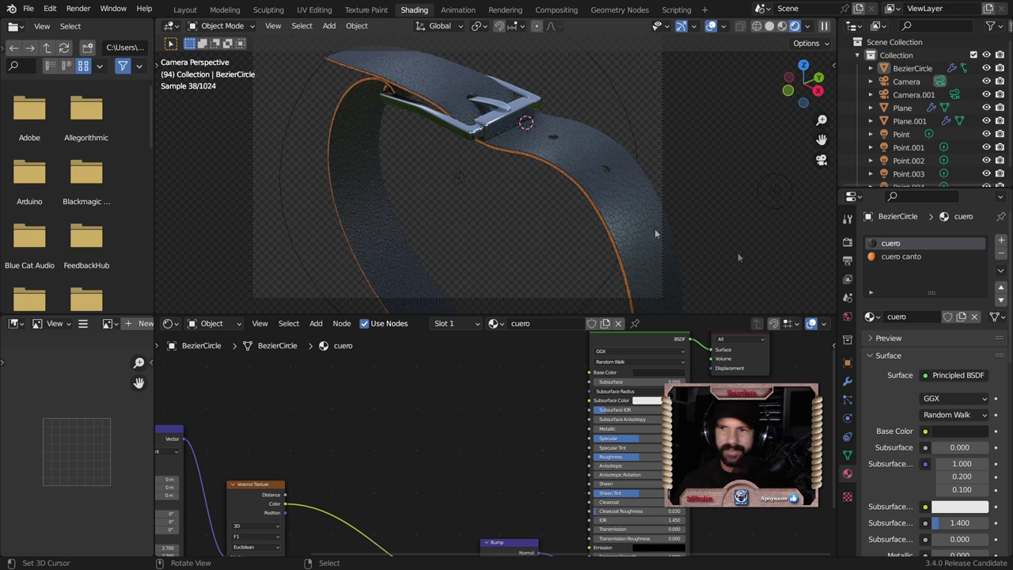
Select the cuero canto material and darken its orange Base Color to deep brown, Value about 0.12
click(900, 256)
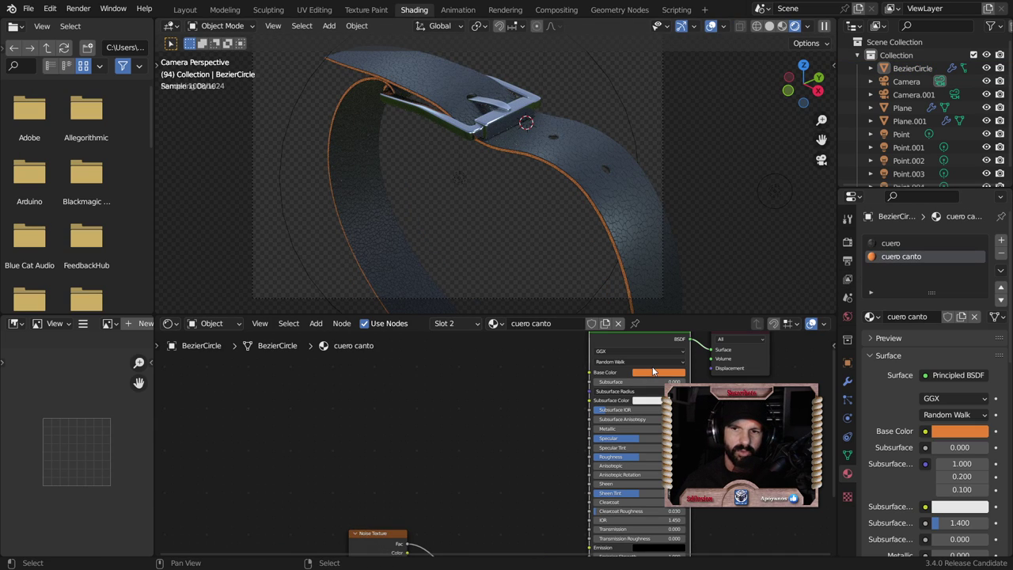
click(645, 376)
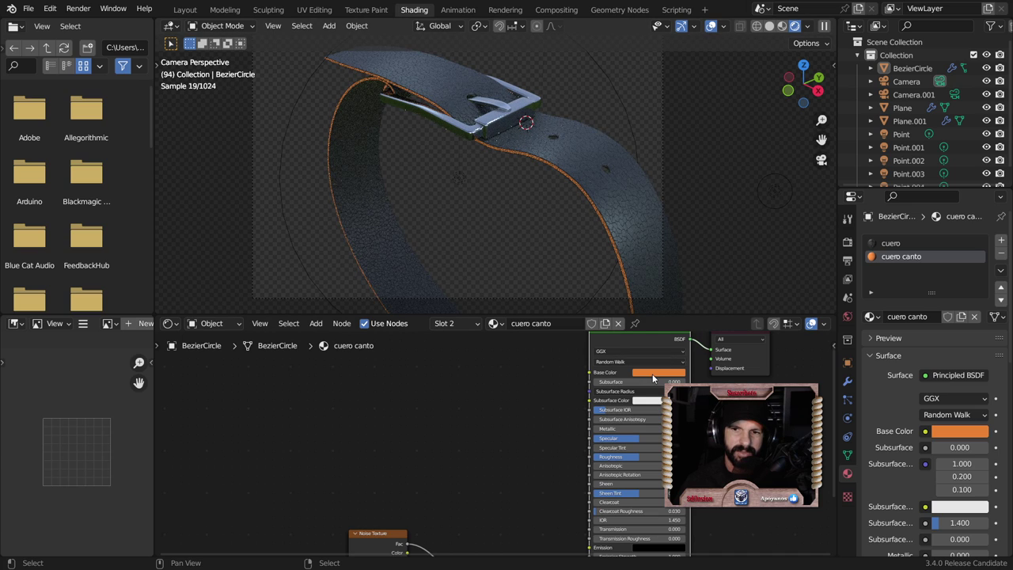
click(652, 373)
drag(705, 261, 705, 285)
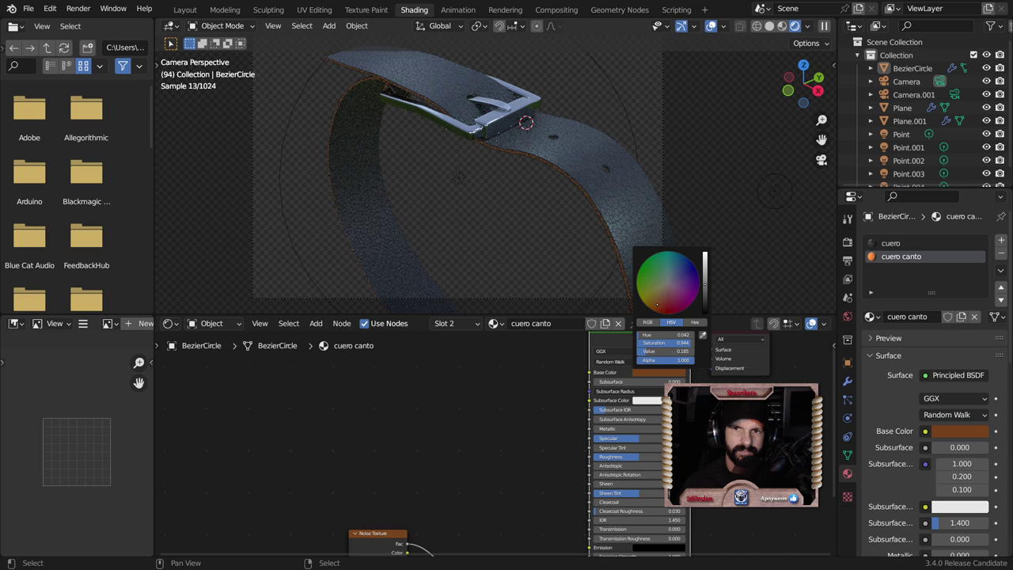
drag(704, 300, 710, 297)
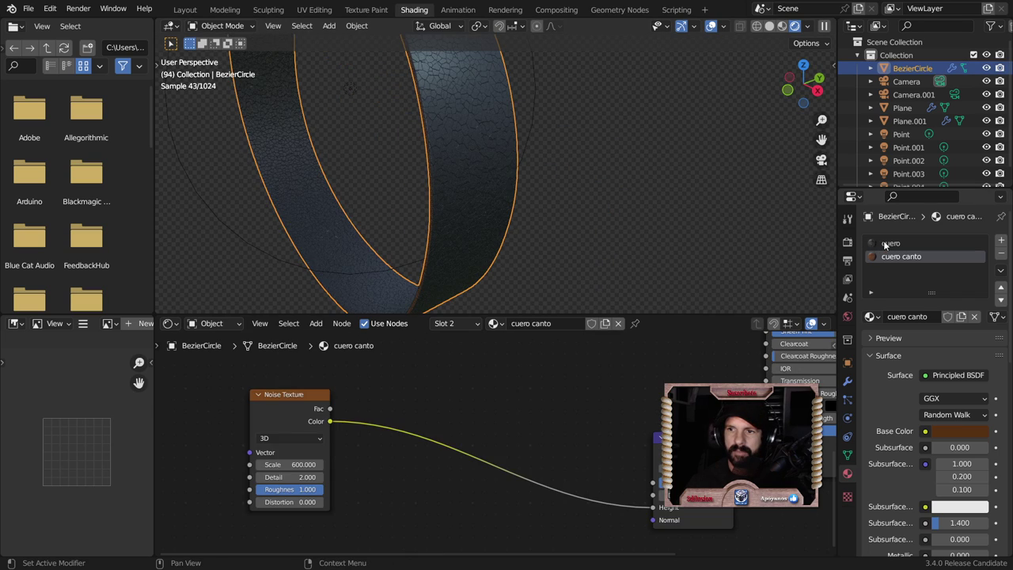
Orbit to a fresh angle on the strap and bring up the Add node menu
scroll(500, 440, up, 1)
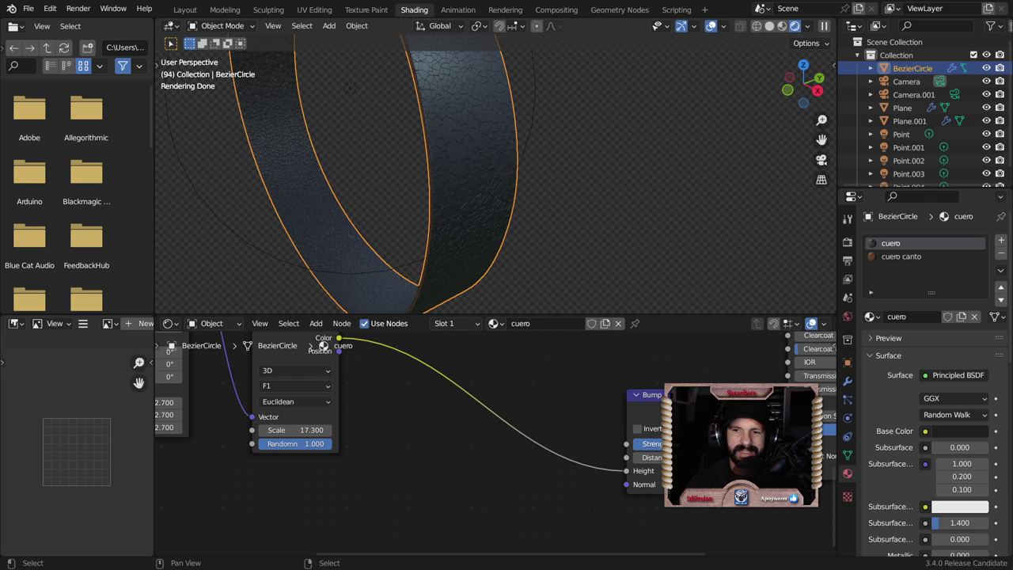
middle_drag(491, 237, 522, 279)
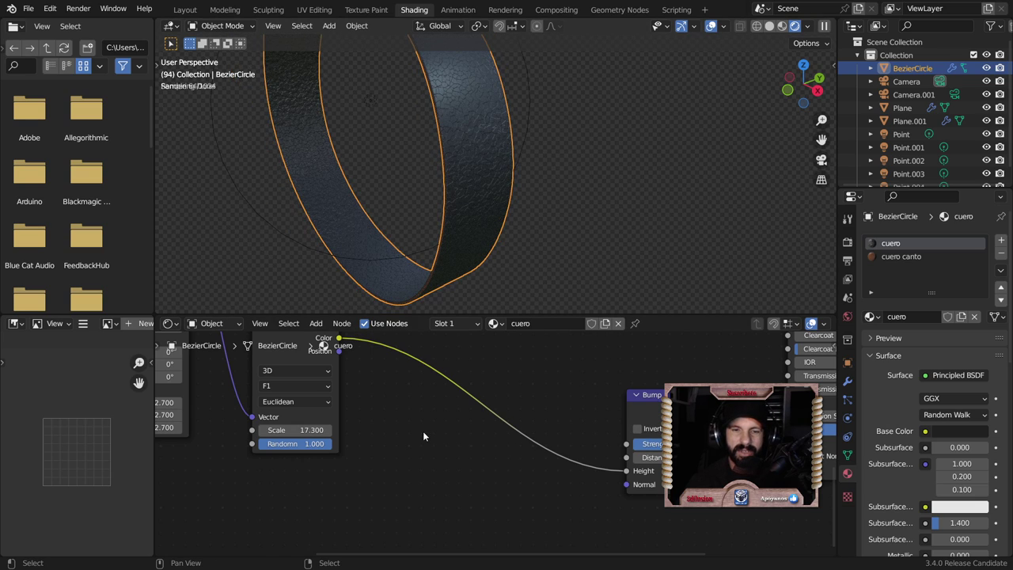
key(shift+a)
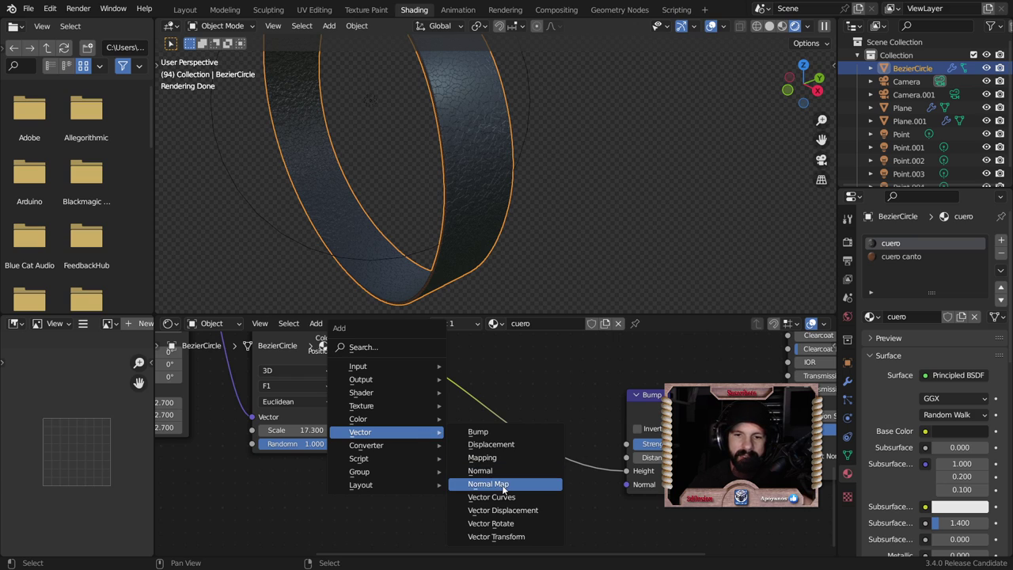
Add a Vector > Normal Map node and insert it between the Voronoi and the Bump node
click(488, 484)
click(406, 398)
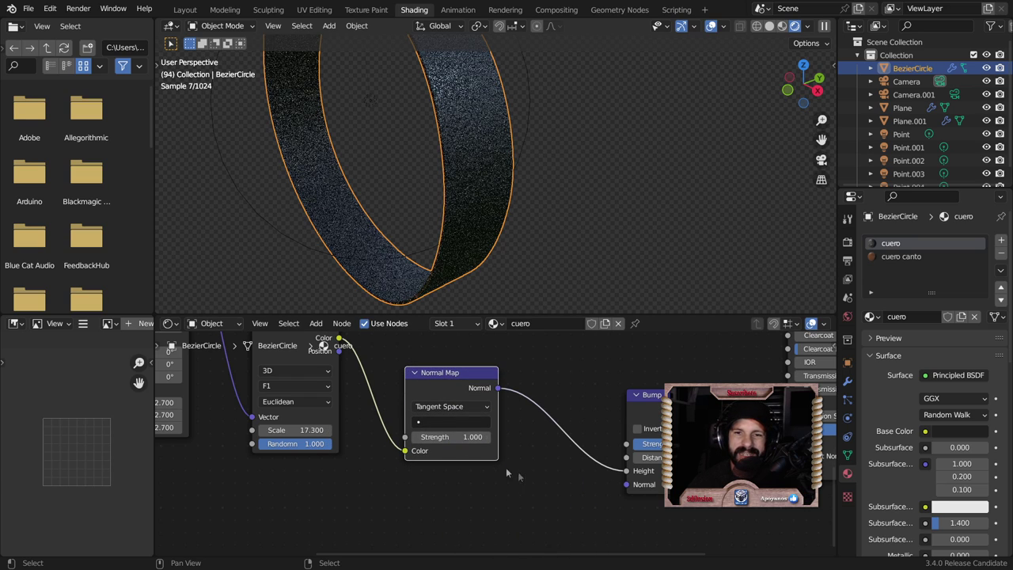
middle_drag(523, 430, 390, 406)
drag(365, 405, 515, 433)
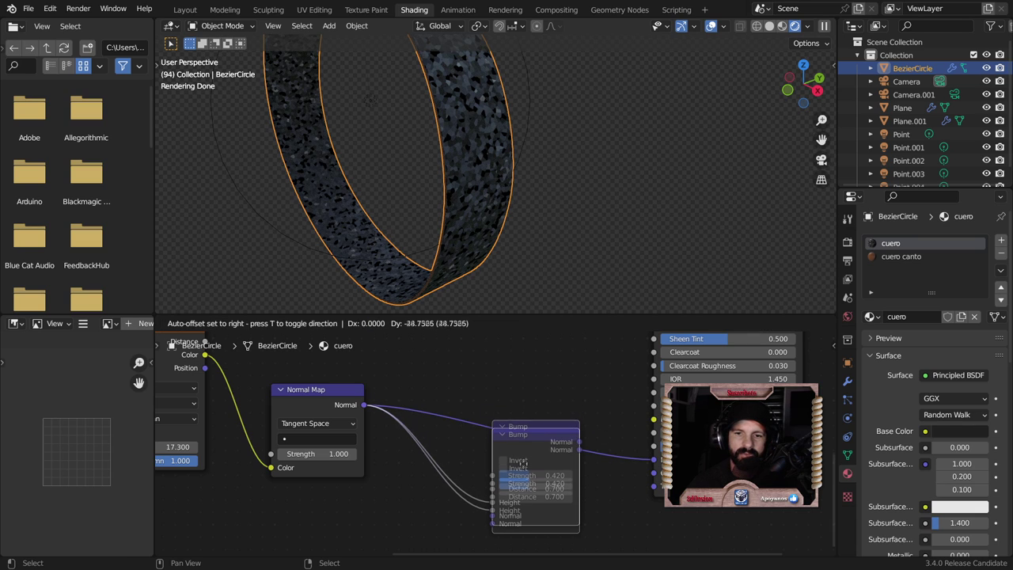
drag(515, 434, 514, 470)
mouse_move(506, 198)
middle_down()
mouse_move(427, 152)
mouse_move(461, 168)
middle_up()
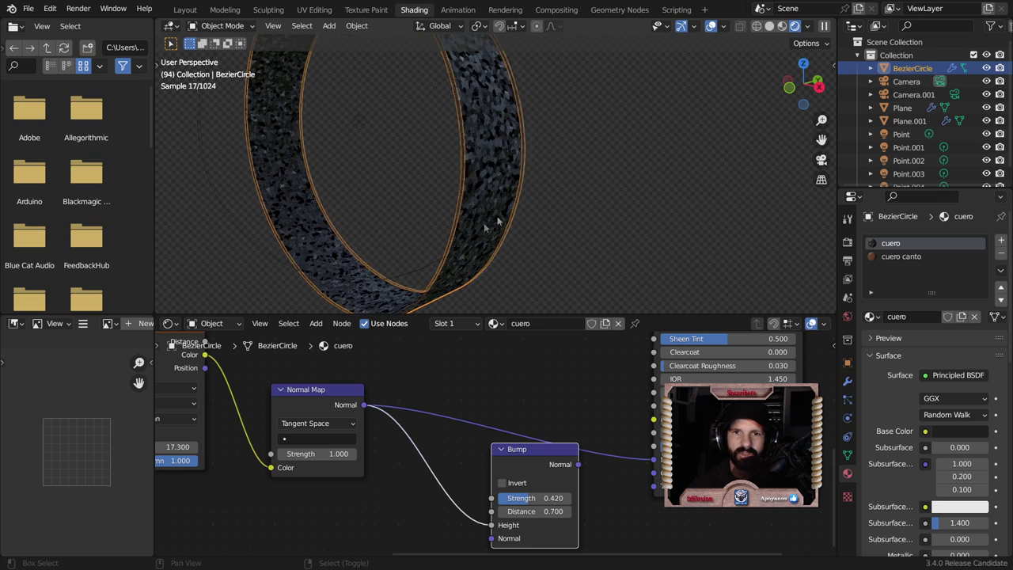
middle_drag(461, 167, 615, 220)
scroll(615, 219, down, 3)
scroll(410, 411, up, 1)
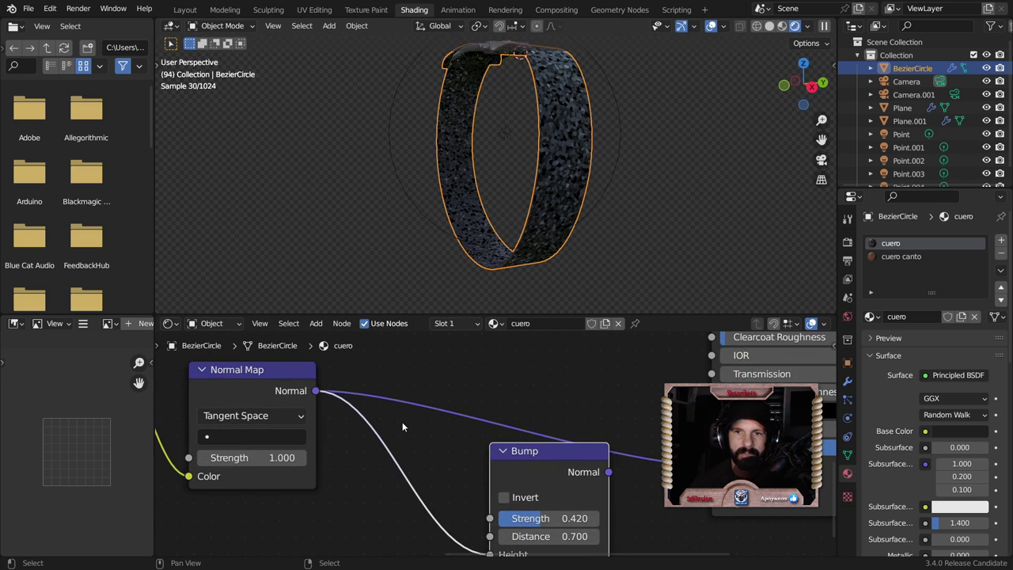
middle_drag(402, 421, 489, 443)
scroll(489, 448, up, 3)
Set the Normal Map Strength to 0.100 and check the belt surface
drag(489, 448, 443, 448)
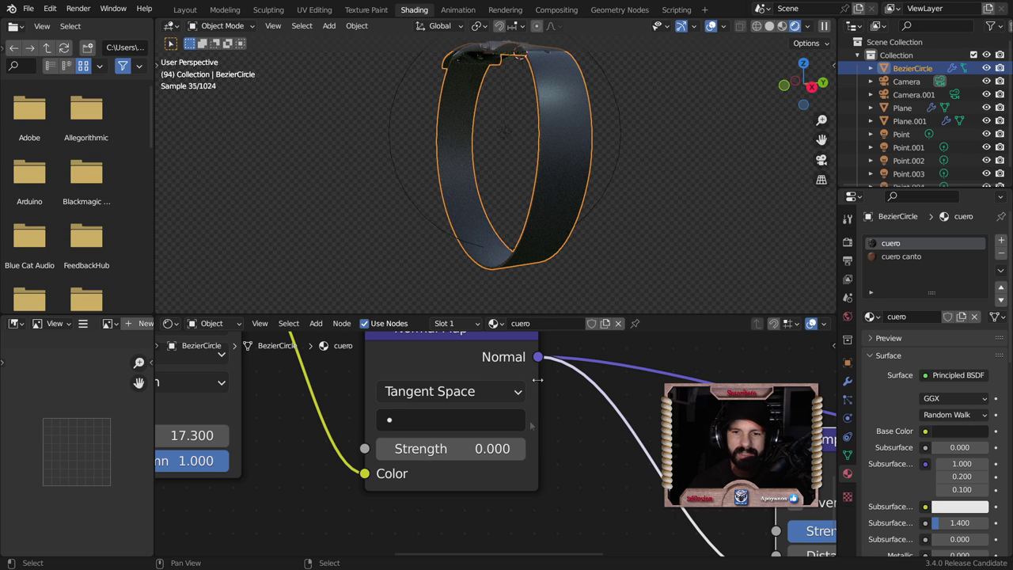
middle_drag(565, 196, 585, 237)
click(518, 449)
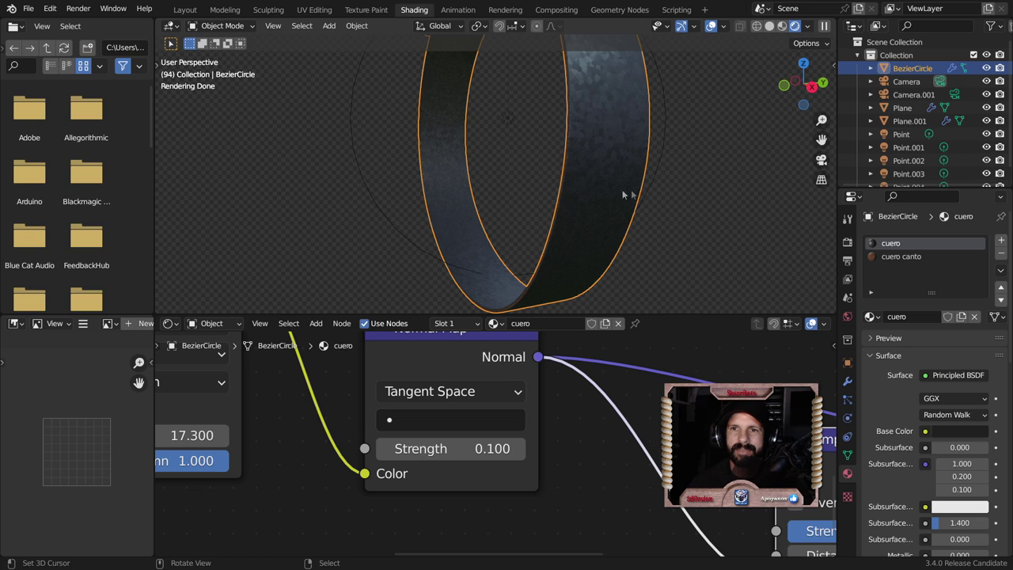
middle_drag(622, 194, 571, 155)
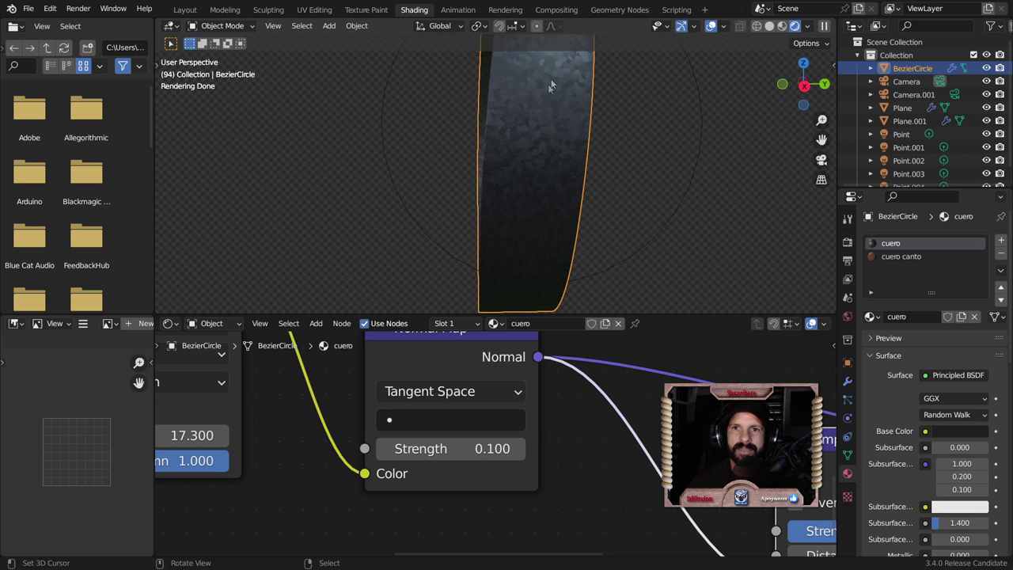
middle_drag(551, 86, 516, 195)
scroll(516, 195, down, 2)
scroll(609, 355, down, 1)
mouse_move(610, 355)
middle_down()
mouse_move(392, 408)
mouse_move(409, 339)
middle_up()
scroll(392, 408, down, 1)
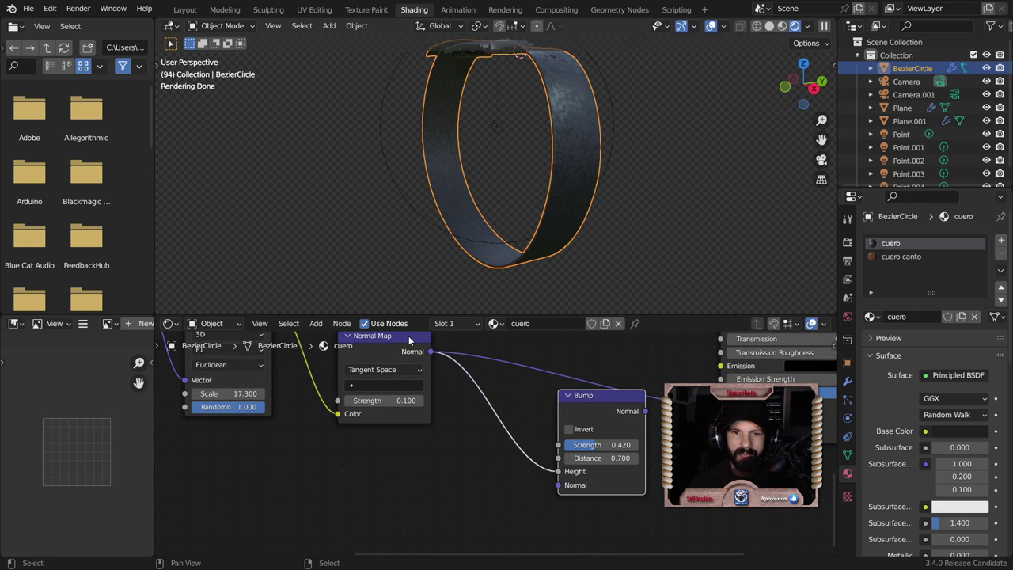
Rewire the nodes so the Normal Map output feeds the Bump node's Normal input
mouse_move(409, 339)
mouse_down()
mouse_move(406, 372)
mouse_move(559, 484)
mouse_up()
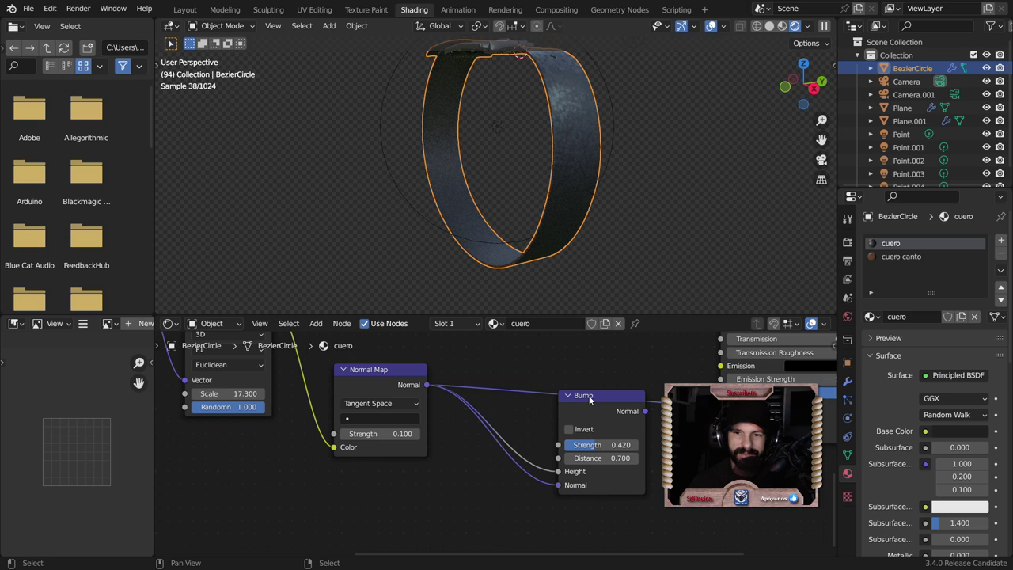
drag(644, 410, 721, 406)
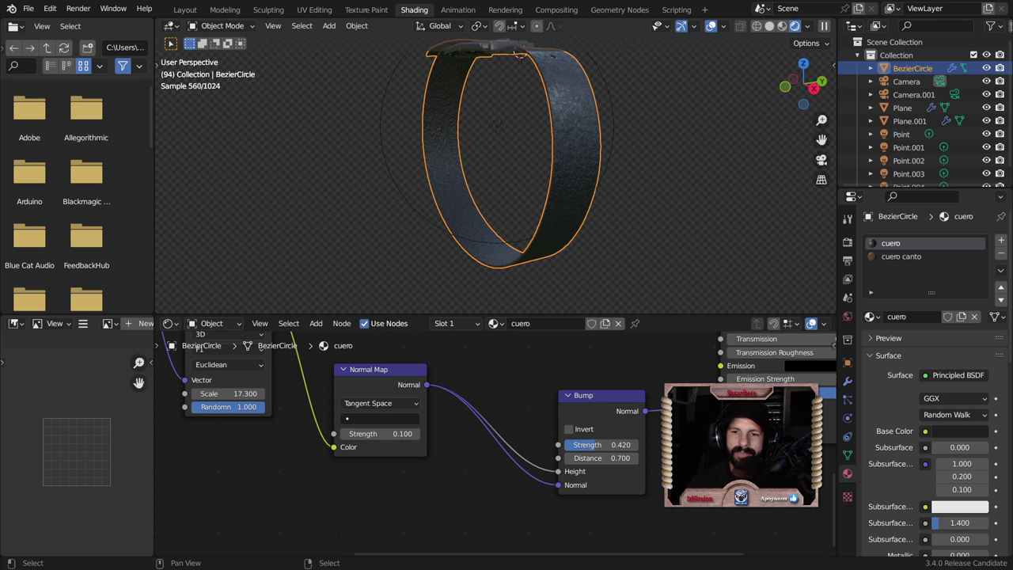
middle_drag(566, 489, 655, 447)
scroll(655, 447, down, 1)
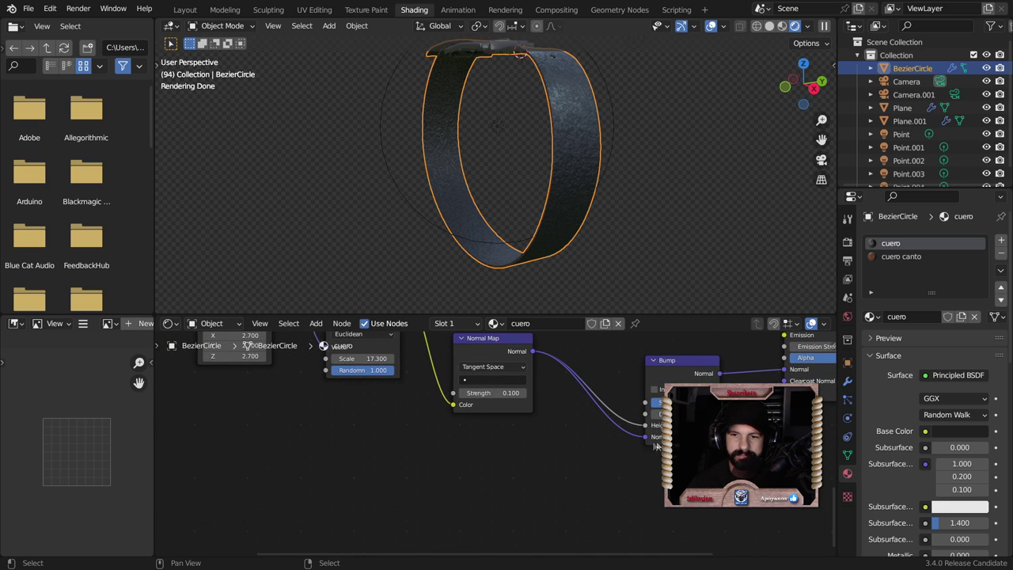
drag(644, 427, 646, 432)
middle_drag(664, 450, 648, 482)
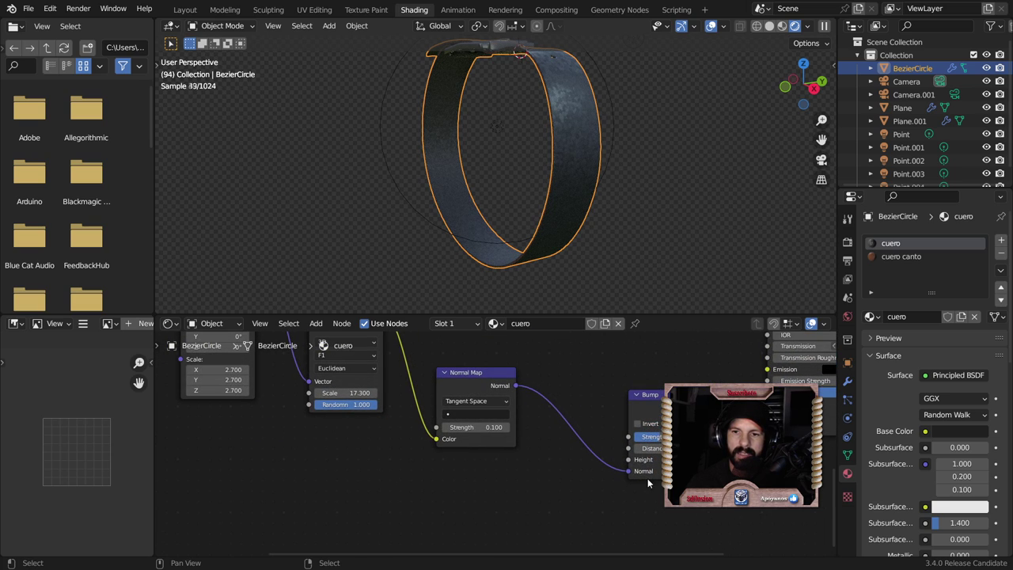
drag(511, 373, 528, 382)
drag(626, 473, 505, 388)
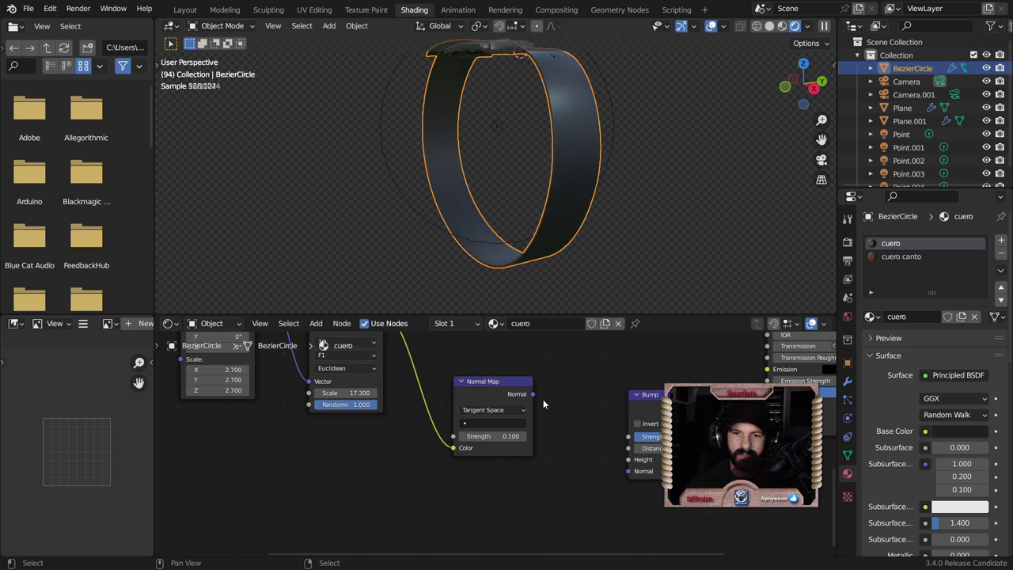
drag(534, 393, 629, 471)
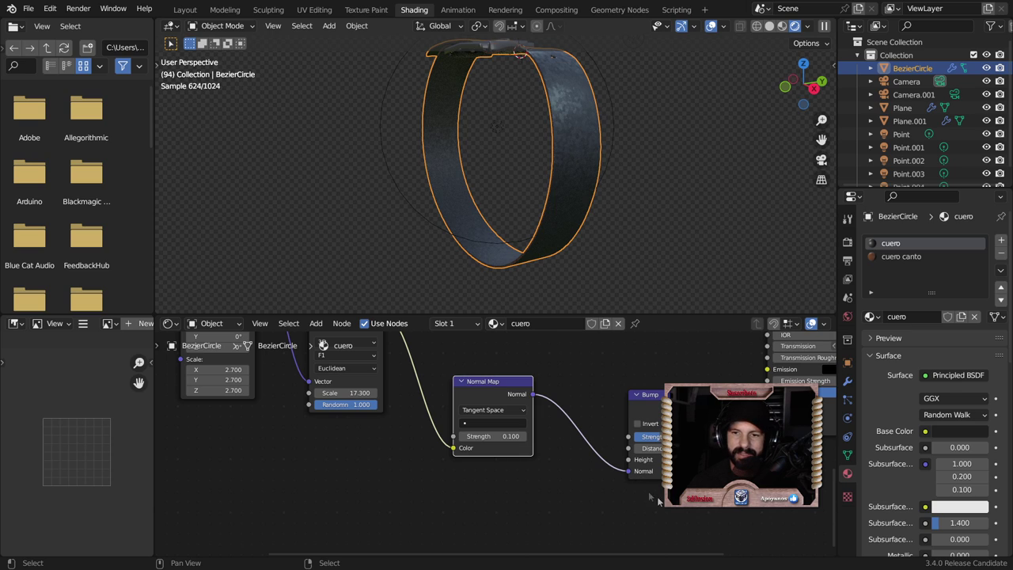
Connect Voronoi Color to Bump Height and tidy the Voronoi and Normal Map node positions
scroll(420, 391, down, 2)
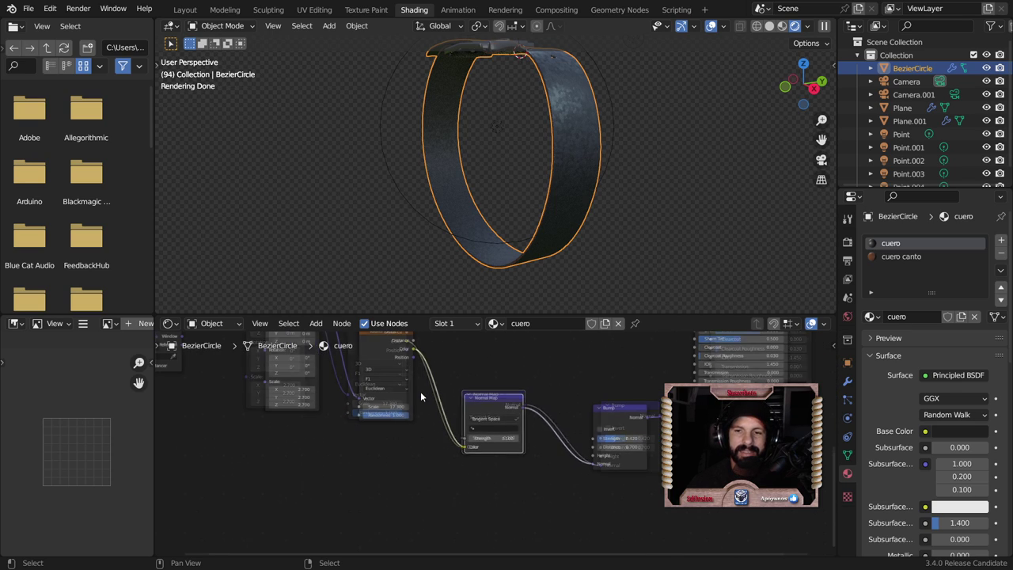
middle_drag(404, 382, 400, 411)
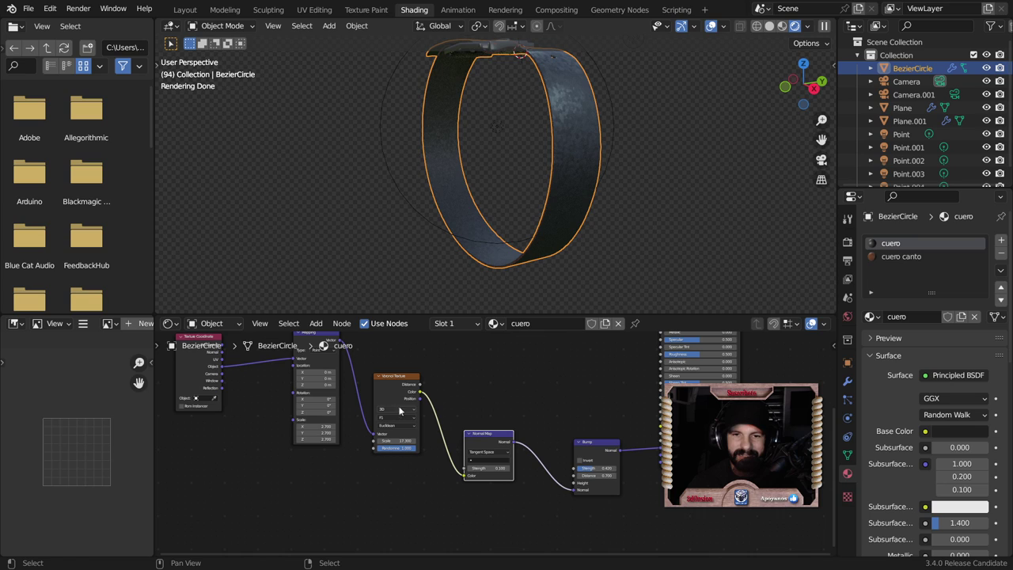
drag(420, 391, 584, 483)
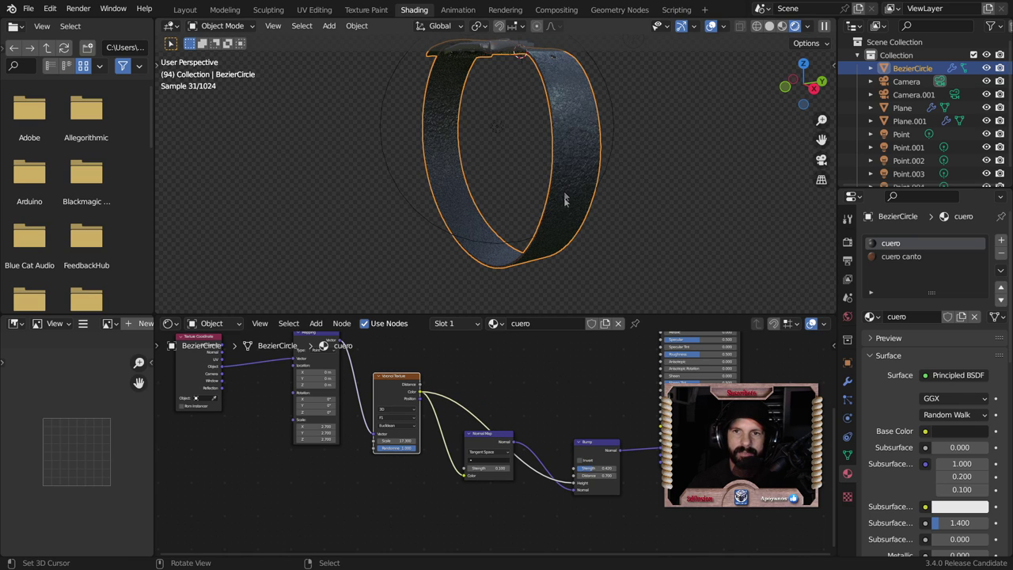
scroll(564, 196, up, 1)
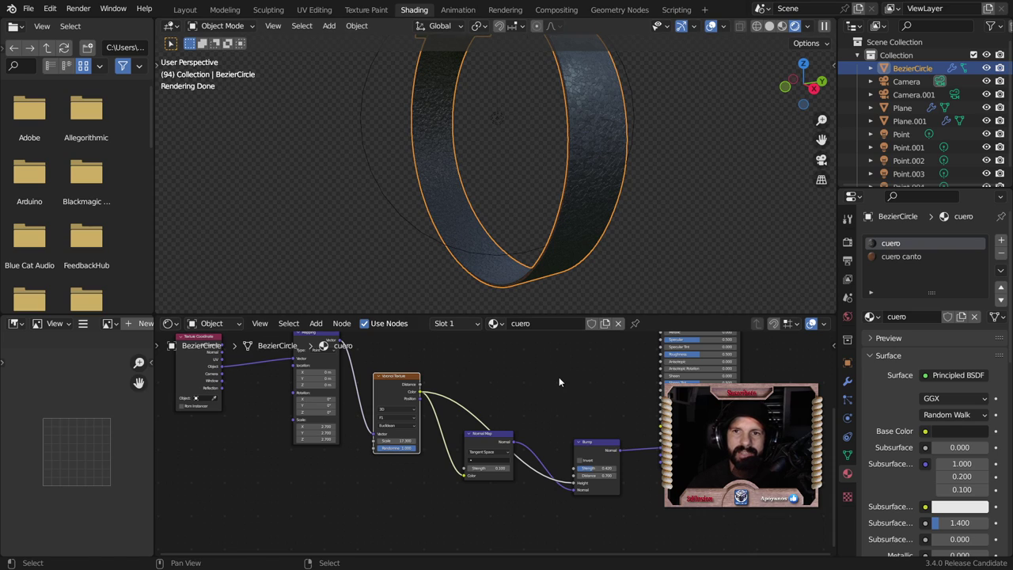
middle_drag(593, 445, 551, 377)
scroll(495, 379, up, 1)
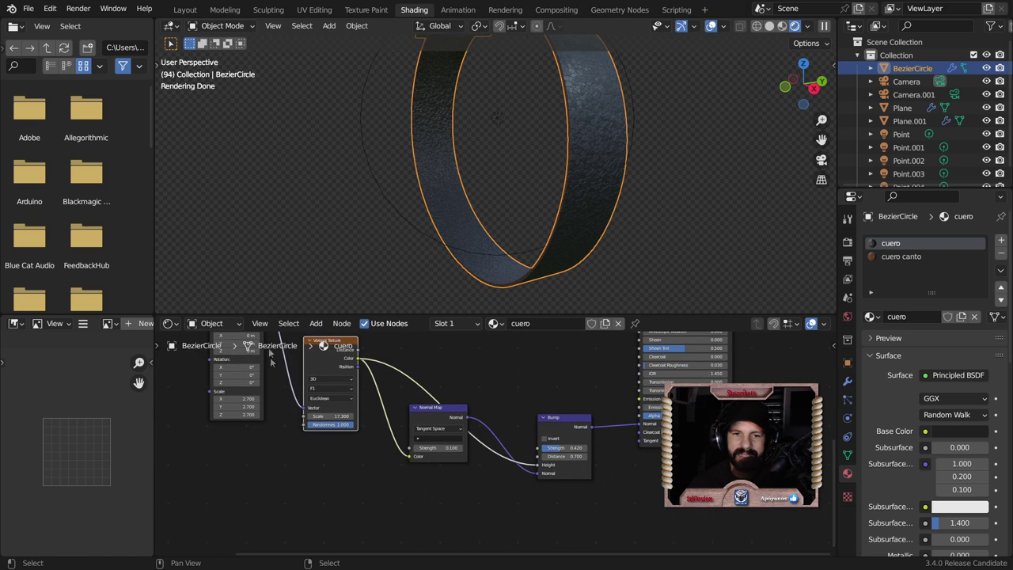
drag(337, 361, 337, 383)
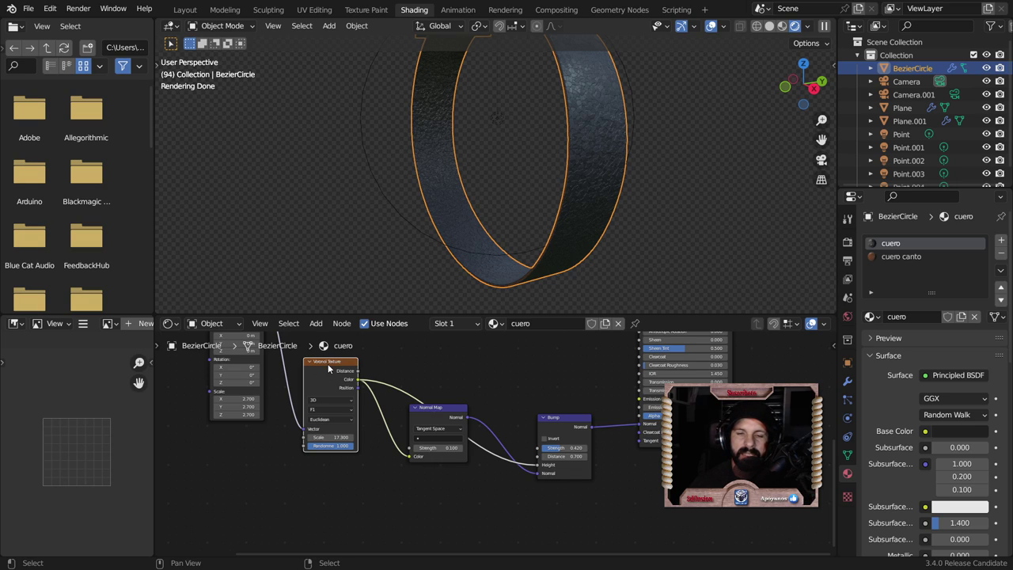
drag(439, 418, 426, 460)
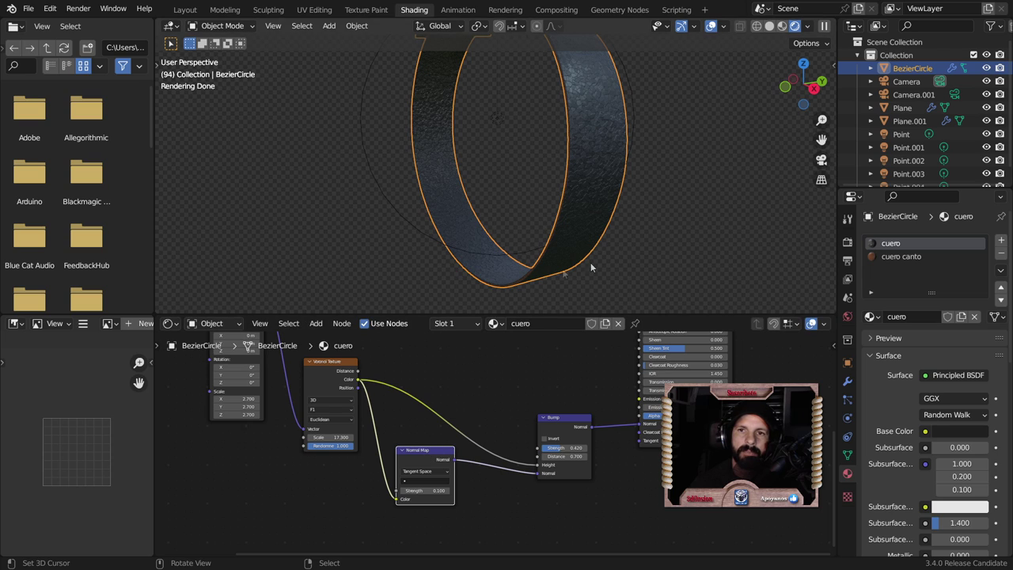
middle_drag(699, 234, 636, 228)
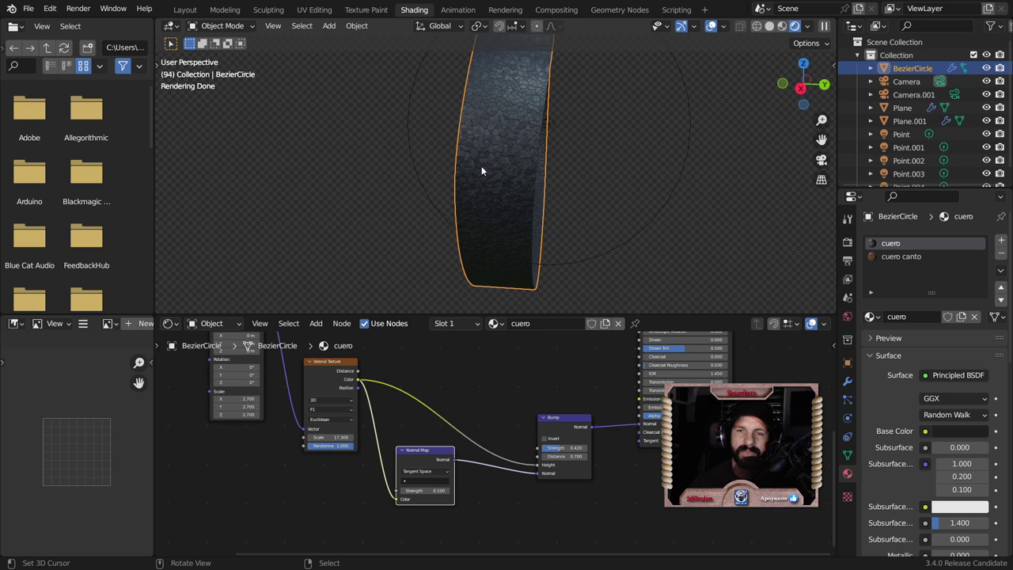
Lower the Bump Distance to 0.500 and reduce the Bump Strength slightly
middle_drag(491, 208, 535, 208)
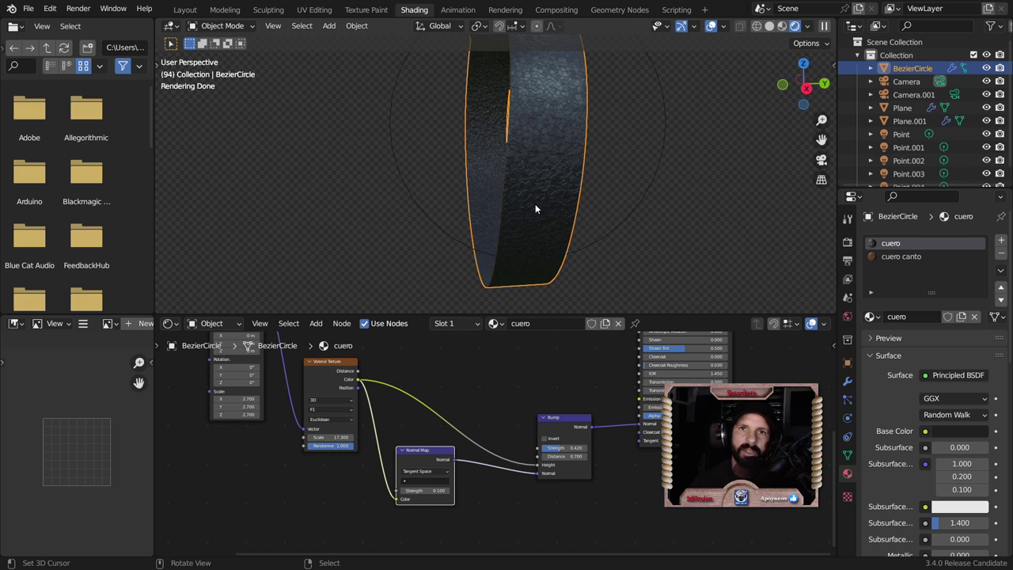
scroll(557, 503, up, 2)
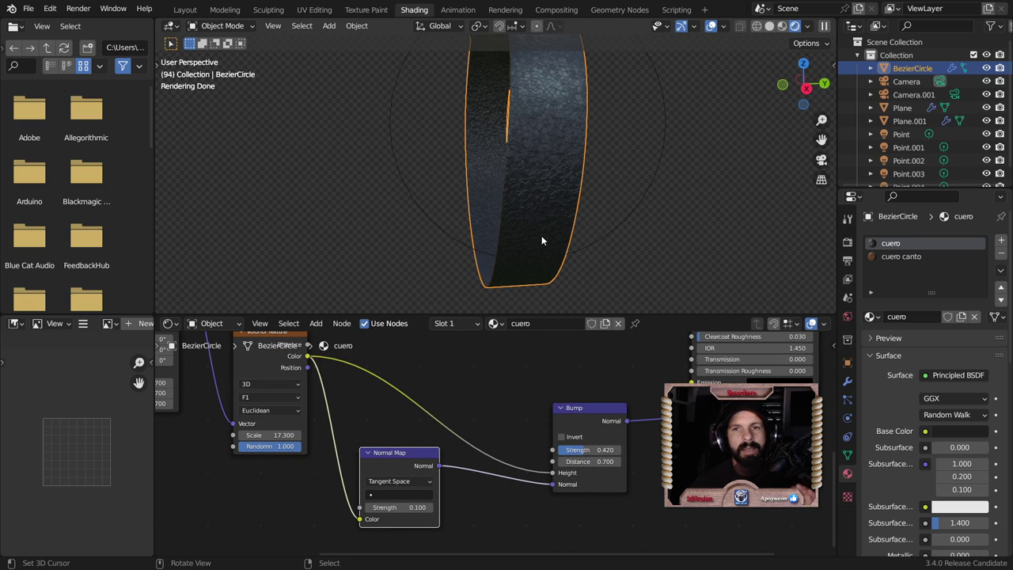
scroll(594, 411, up, 1)
scroll(599, 423, up, 2)
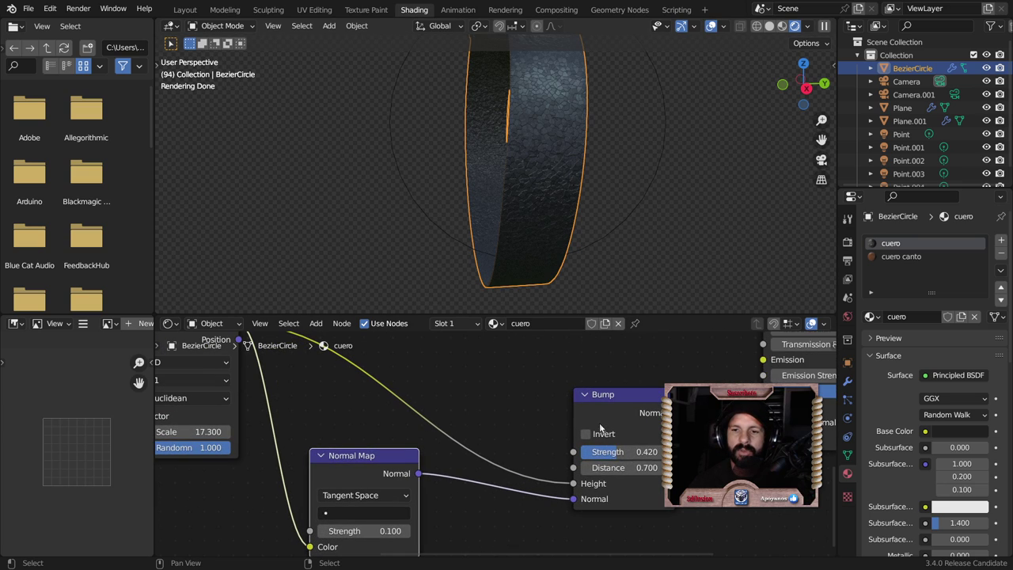
click(586, 468)
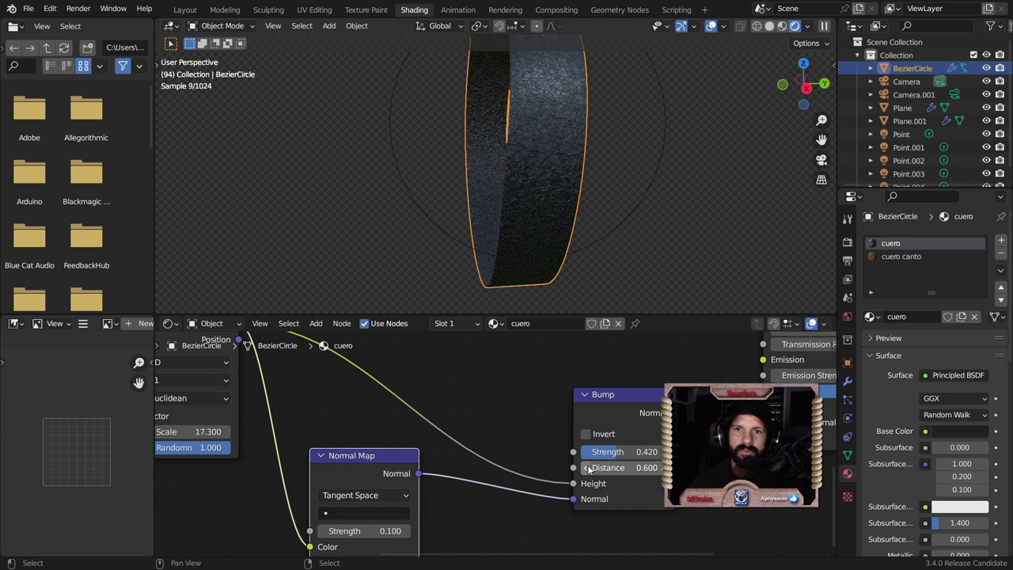
click(586, 468)
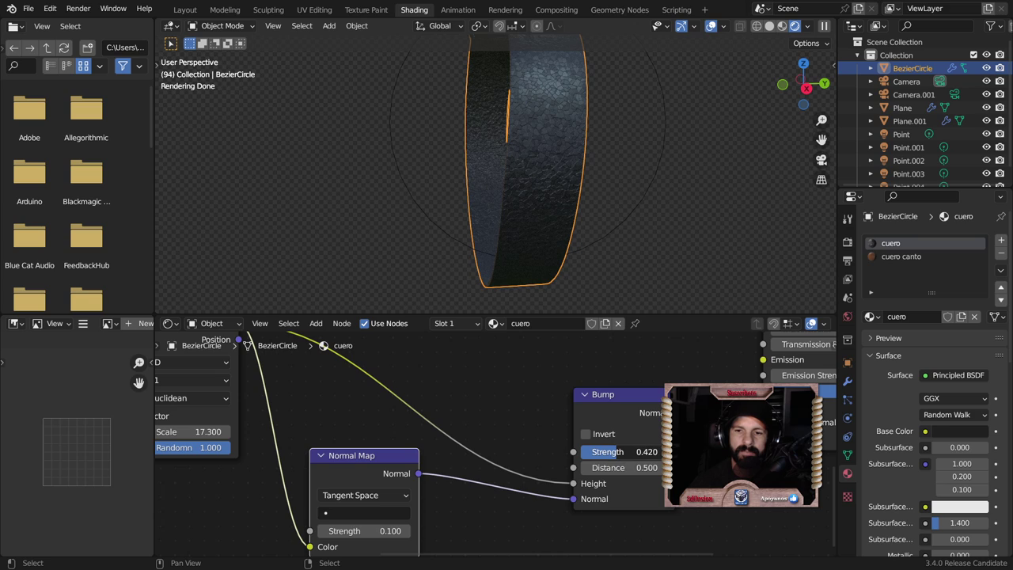
drag(625, 452, 613, 452)
middle_drag(410, 475, 491, 448)
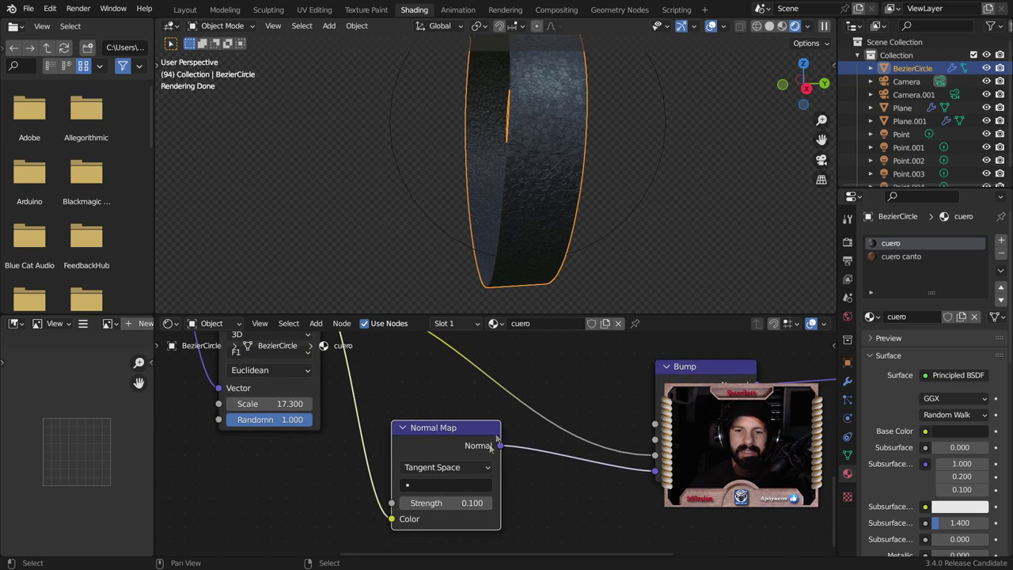
Set the Normal Map Strength to 0.050 and view the belt through the camera
click(475, 504)
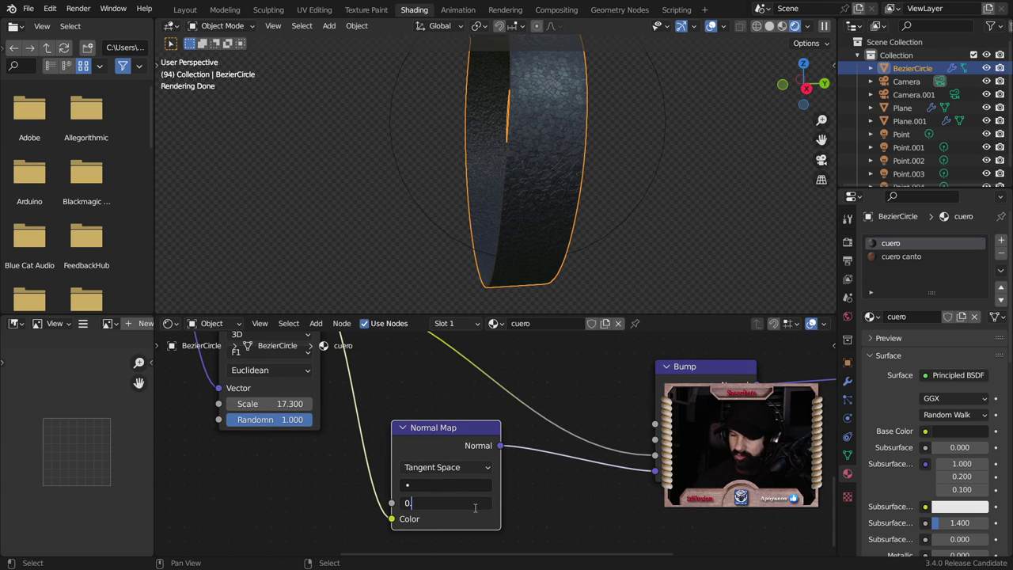
text(5)
key(Return)
mouse_move(475, 237)
middle_down()
mouse_move(502, 243)
mouse_move(513, 83)
middle_up()
key(KP_0)
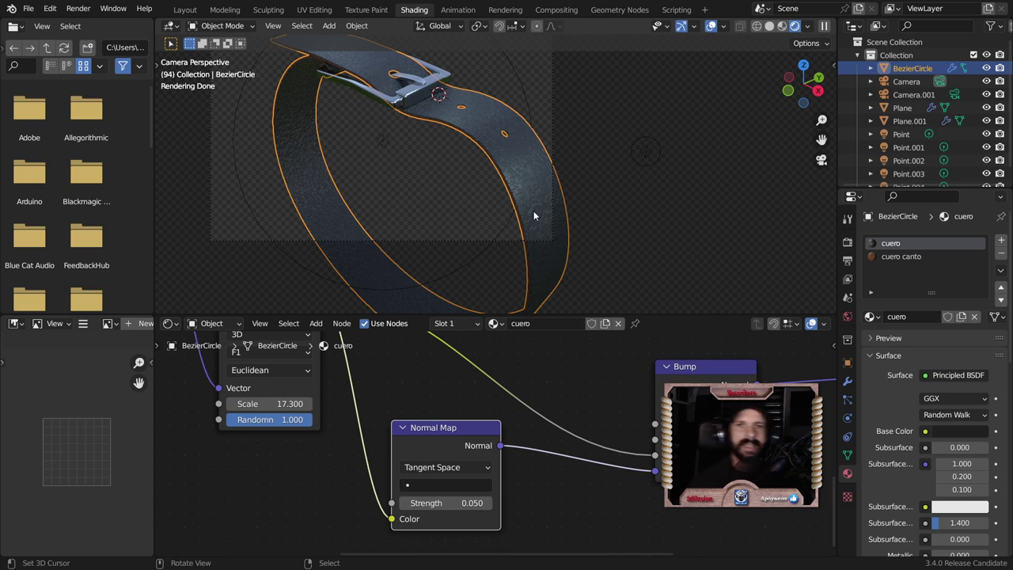
Zoom the view out around the belt in the Layout workspace
scroll(533, 210, down, 1)
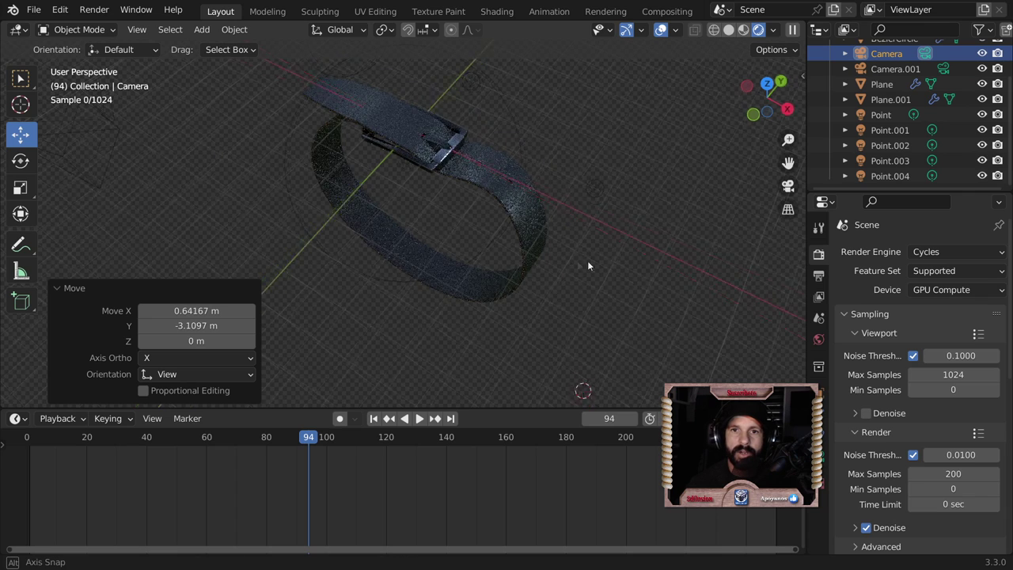
Make Camera.001 the active camera, fit its frame to the viewport, and select Point.001
key(ctrl+KP_0)
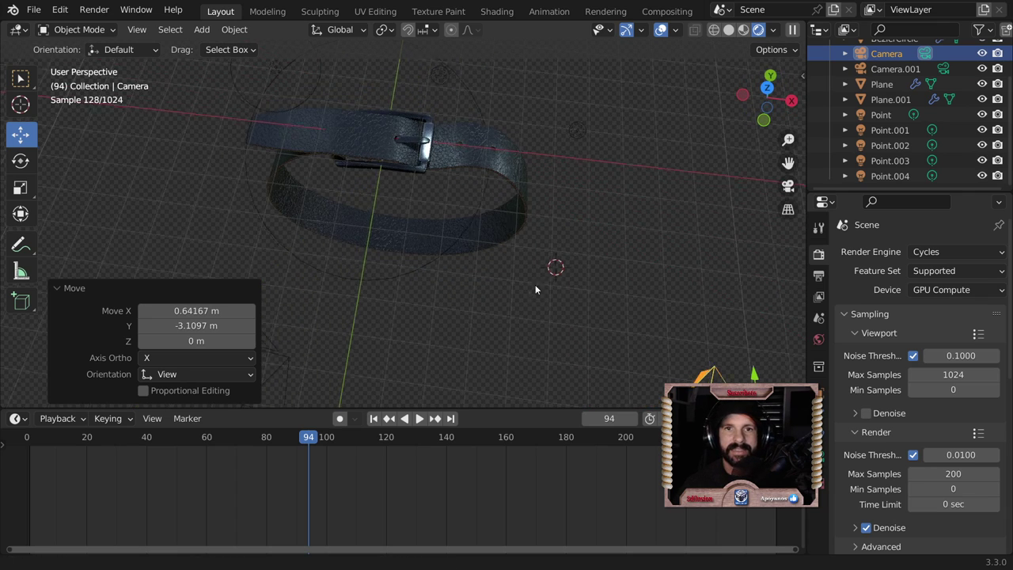
key(Home)
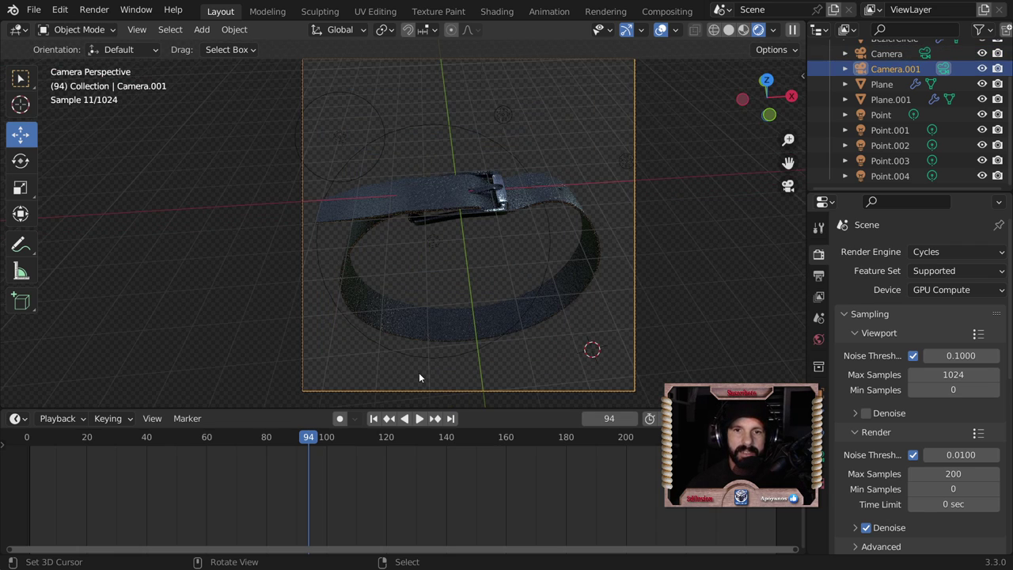
scroll(419, 372, up, 1)
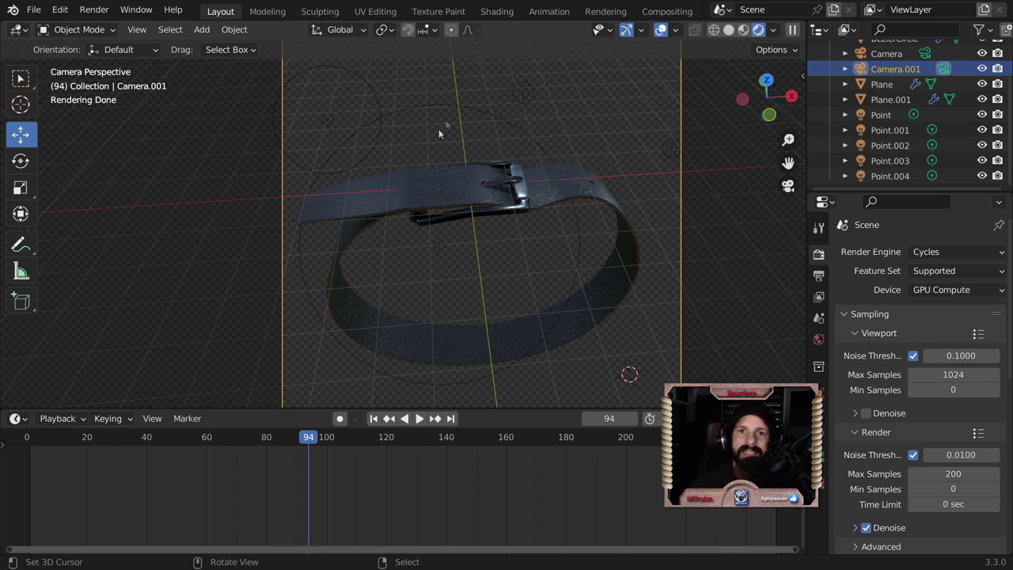
click(522, 93)
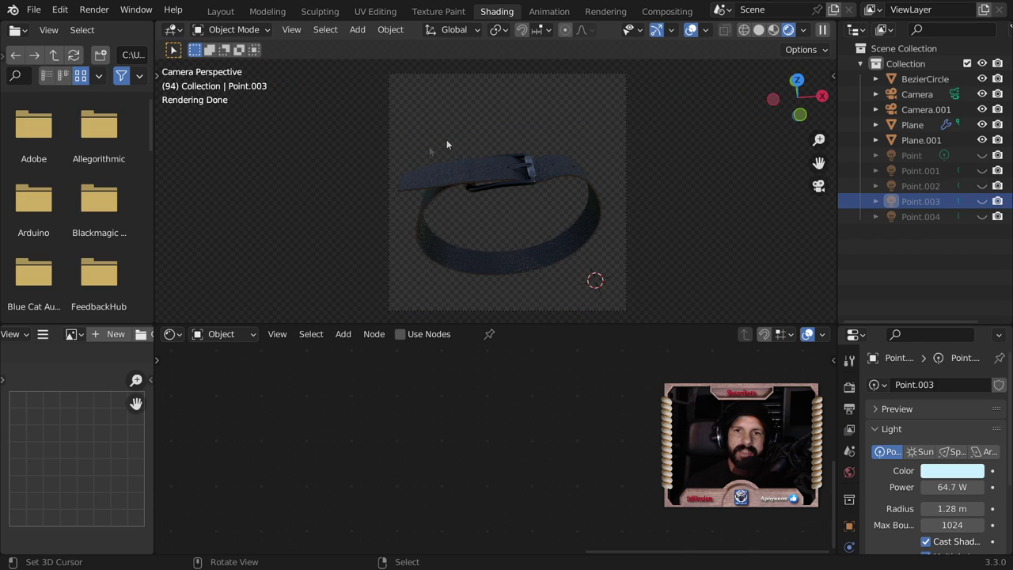
Display the World shader nodes and zoom in on the evening_meadow_4k.exr HDRI setup
click(222, 333)
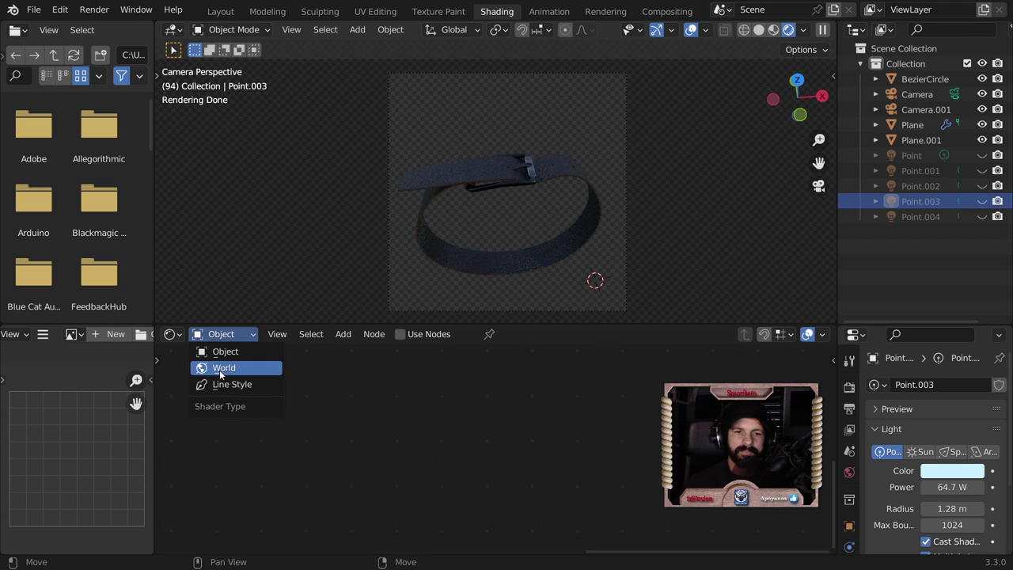
click(221, 369)
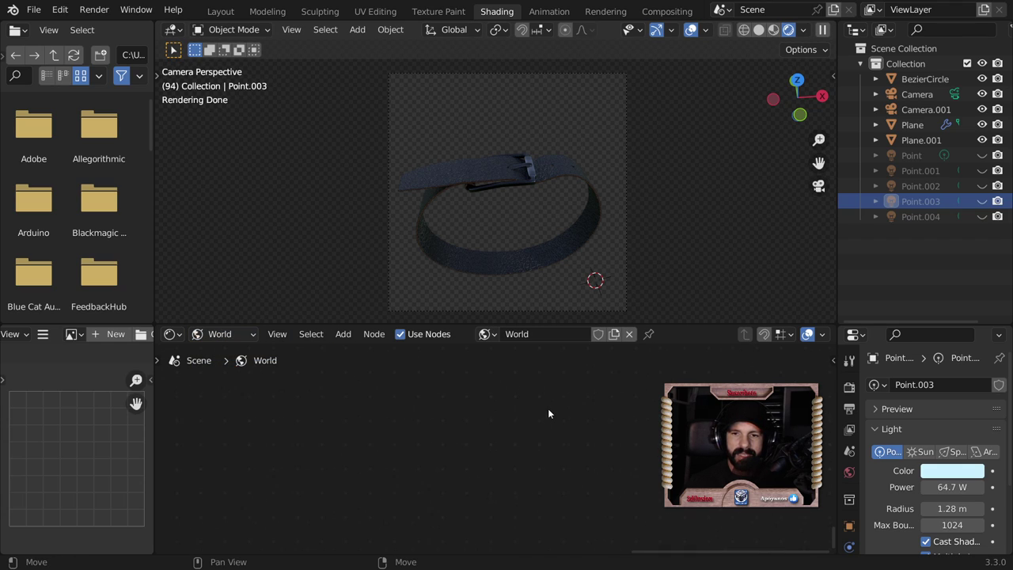
middle_drag(543, 394, 510, 441)
scroll(520, 460, up, 3)
scroll(519, 460, up, 2)
scroll(538, 459, up, 3)
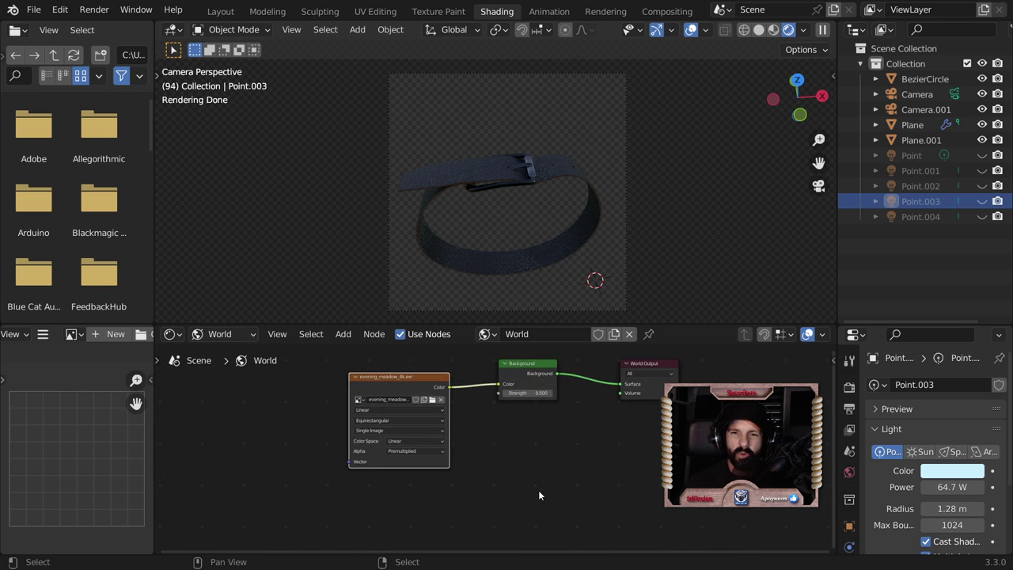
scroll(511, 471, up, 2)
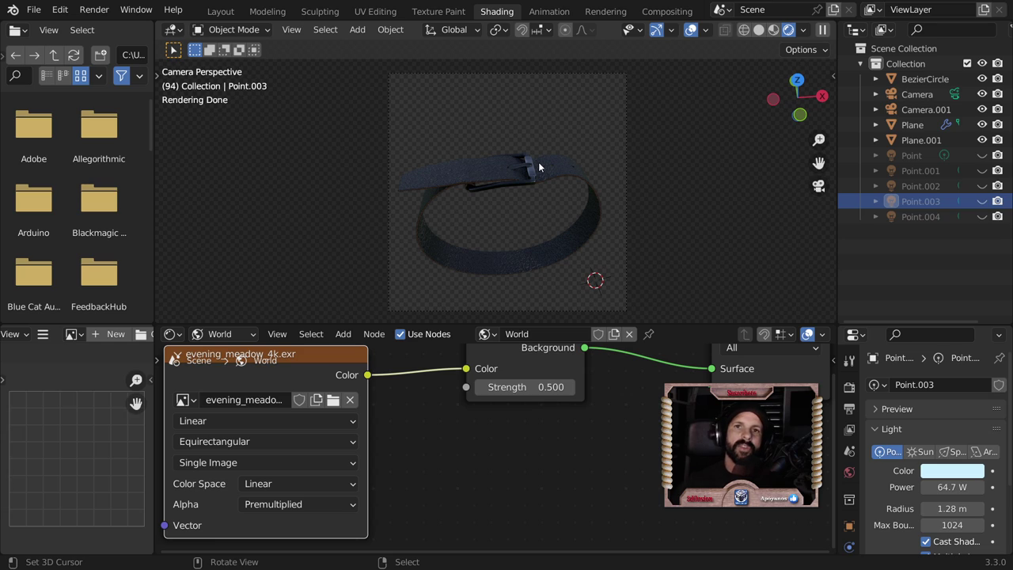
Turn the Point, Point.001, Point.002 and Point.004 lights back on
click(983, 217)
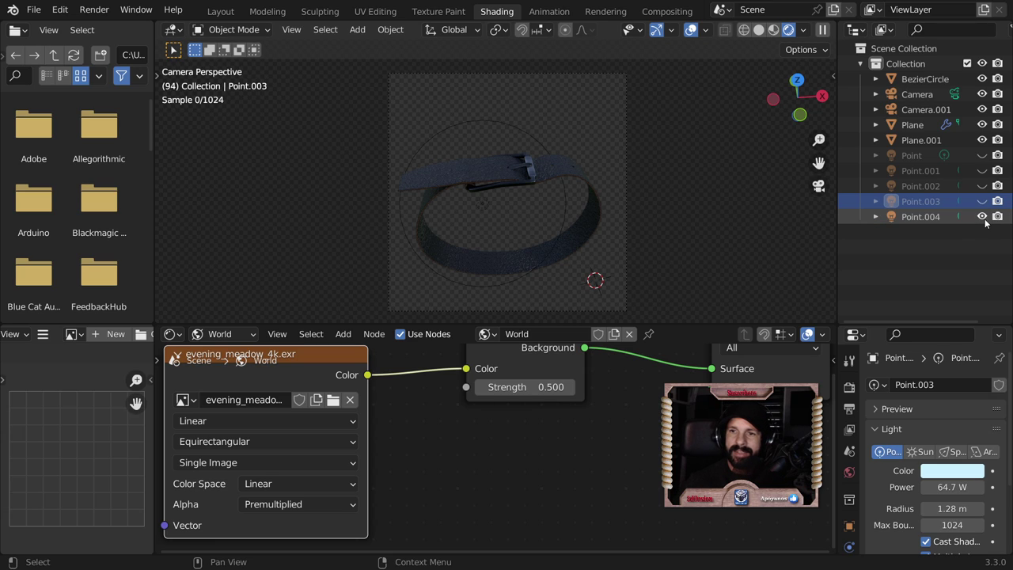
click(982, 217)
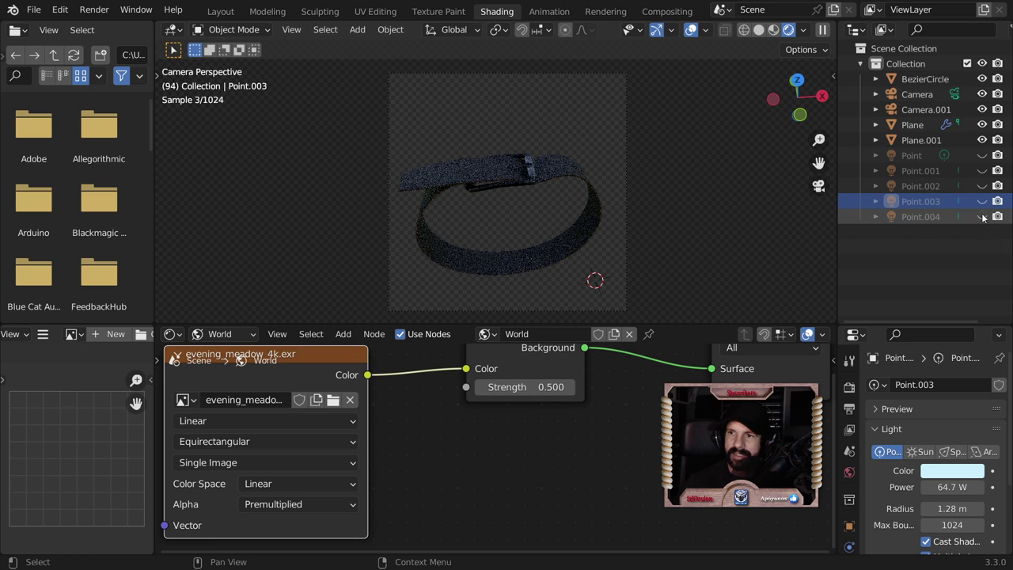
click(982, 156)
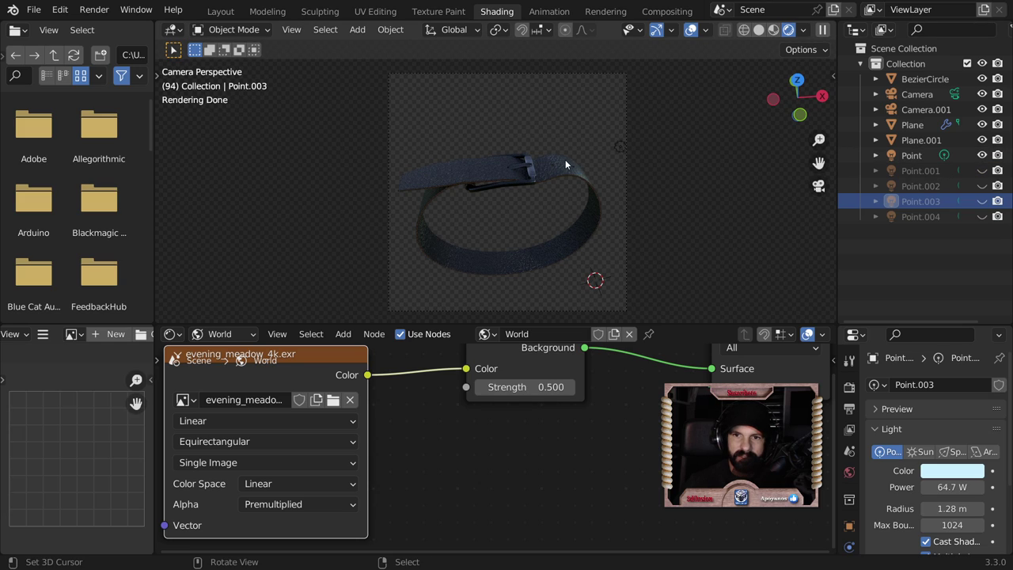
click(982, 171)
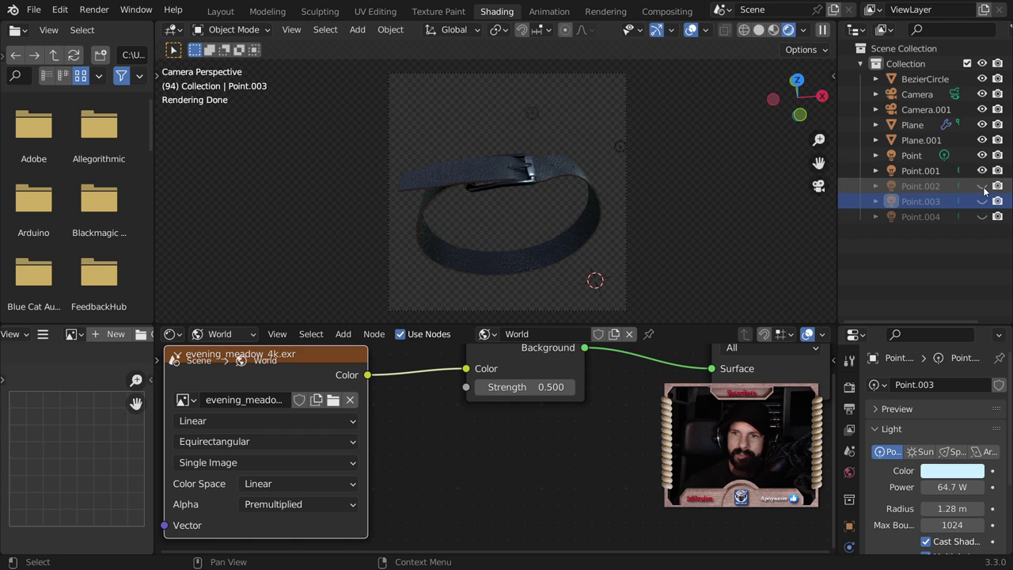
click(982, 186)
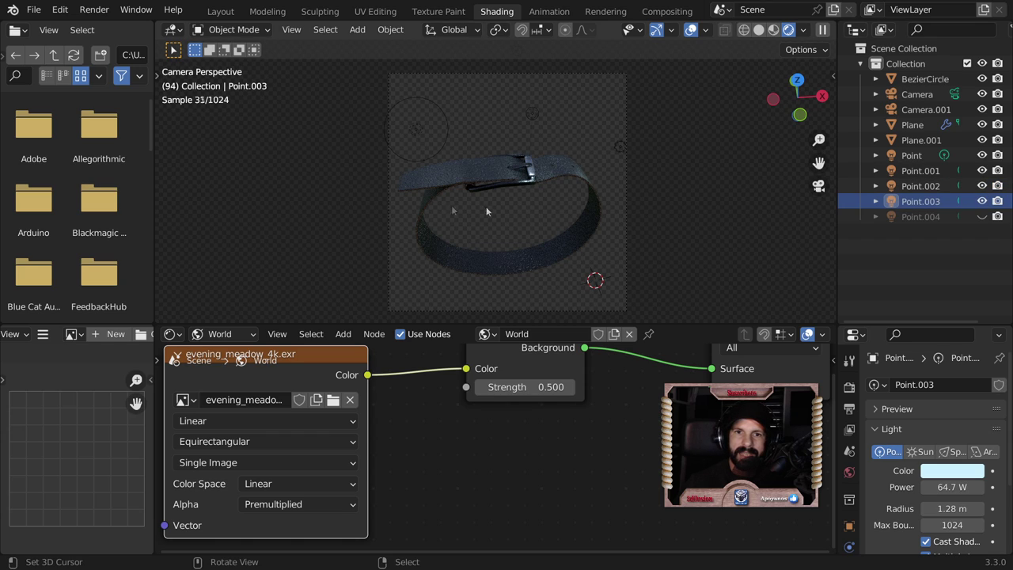
click(982, 216)
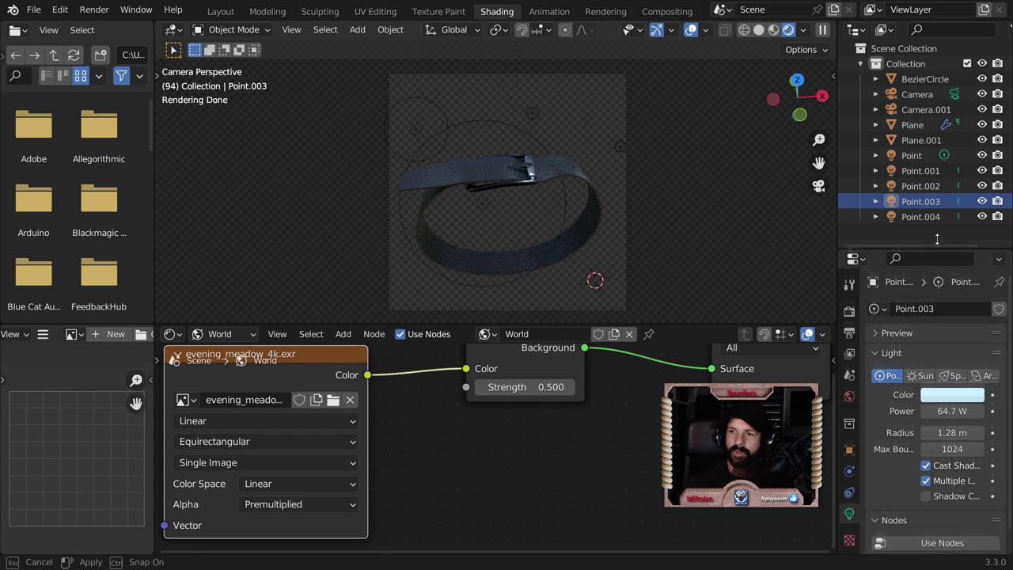
Enlarge the Properties area and bring up the Color Management section of Render Properties
drag(937, 324, 937, 238)
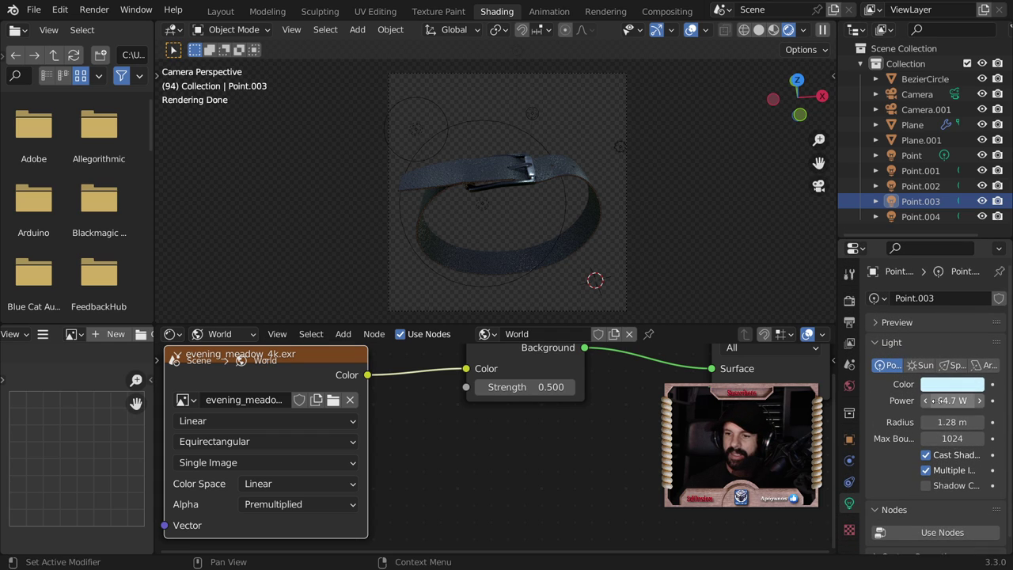
click(849, 301)
scroll(928, 401, down, 2)
scroll(928, 401, down, 3)
scroll(927, 401, down, 4)
scroll(927, 401, down, 6)
scroll(927, 401, up, 8)
scroll(928, 400, up, 3)
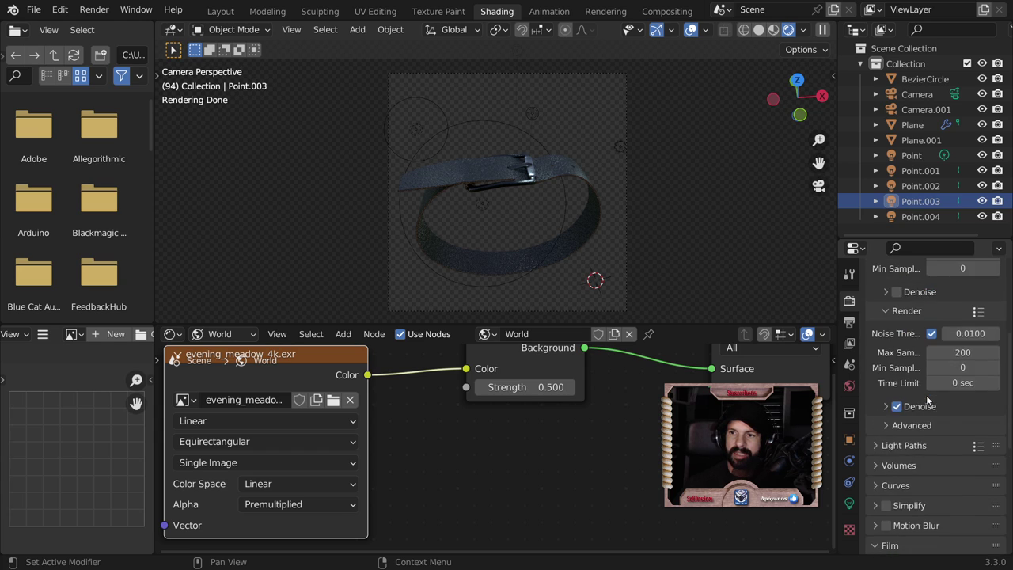
scroll(928, 399, up, 3)
scroll(928, 400, up, 1)
scroll(947, 478, down, 3)
scroll(946, 480, down, 4)
scroll(947, 479, down, 8)
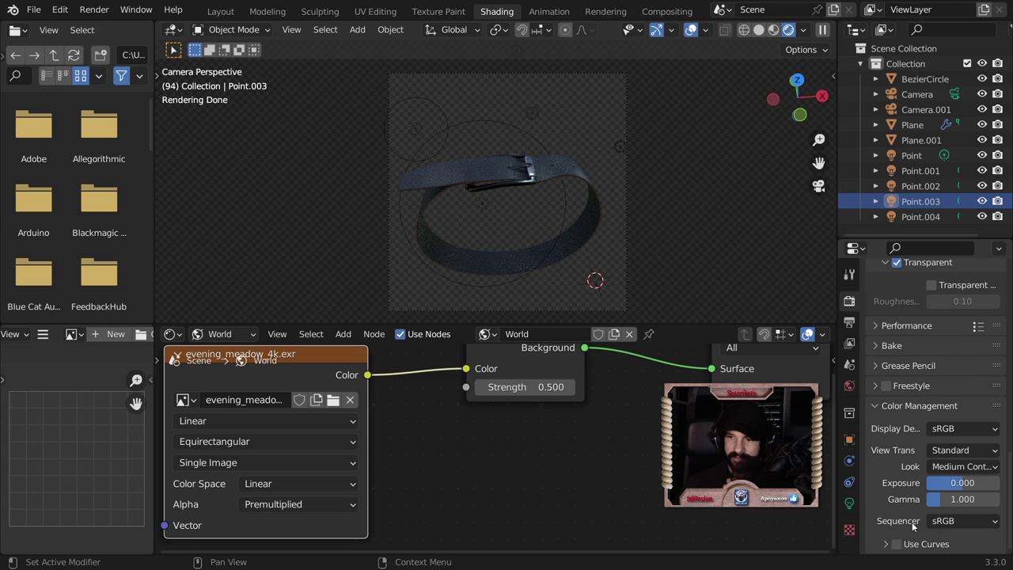
Try Very Low and Very High Contrast, then settle on High Contrast with exposure 0.851 and gamma 0.929
click(944, 471)
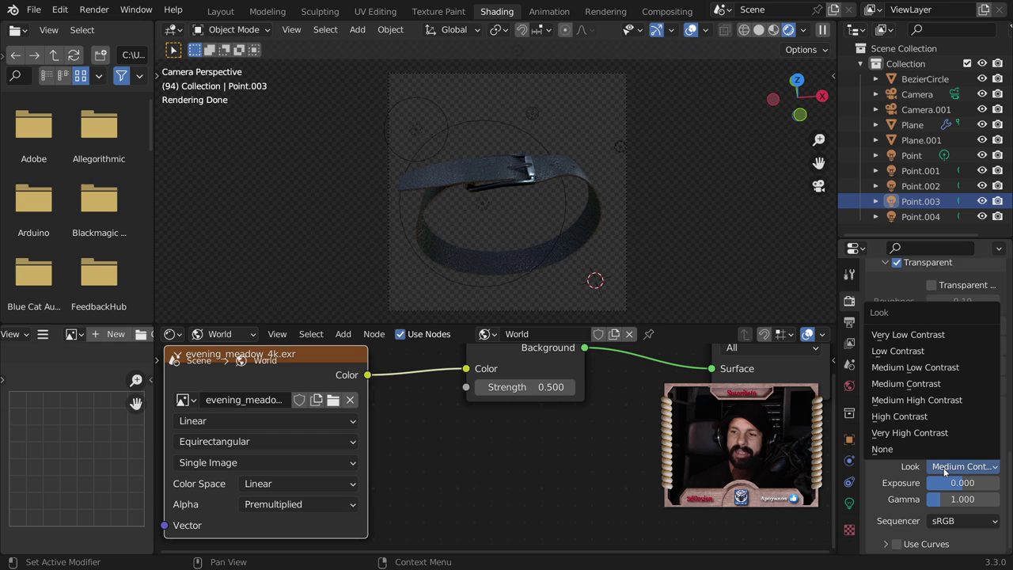
click(924, 337)
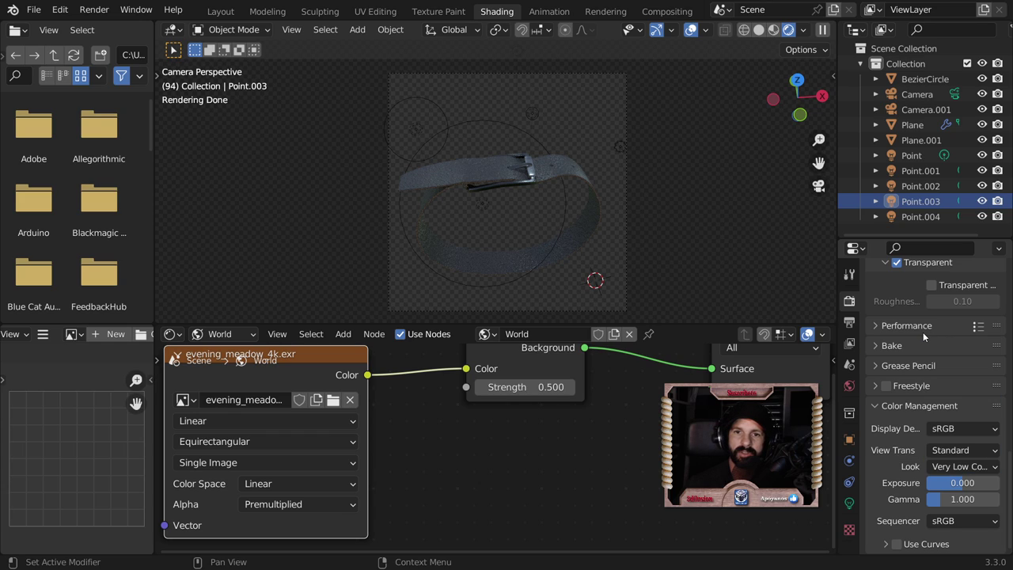
click(952, 467)
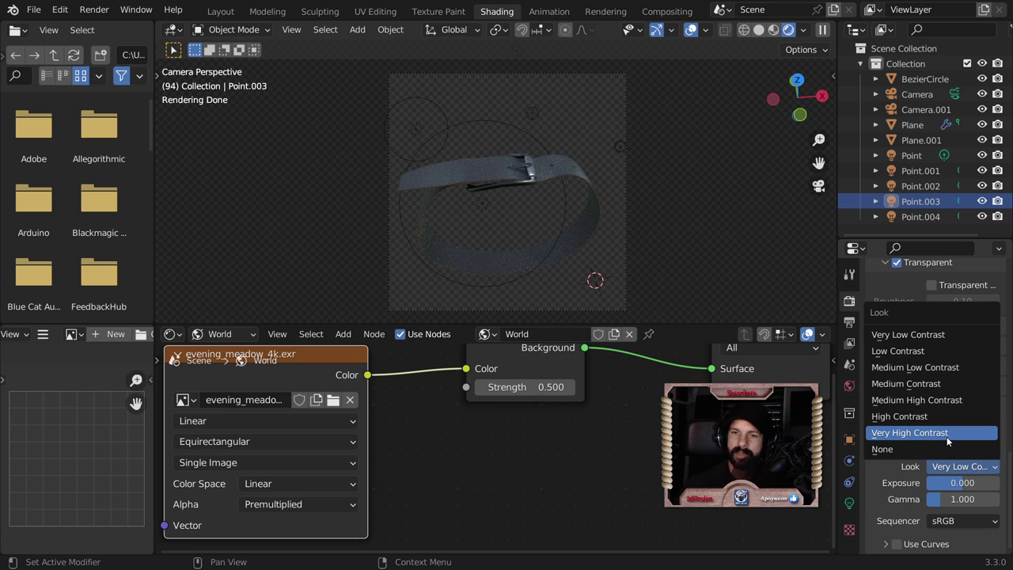
click(948, 441)
click(956, 467)
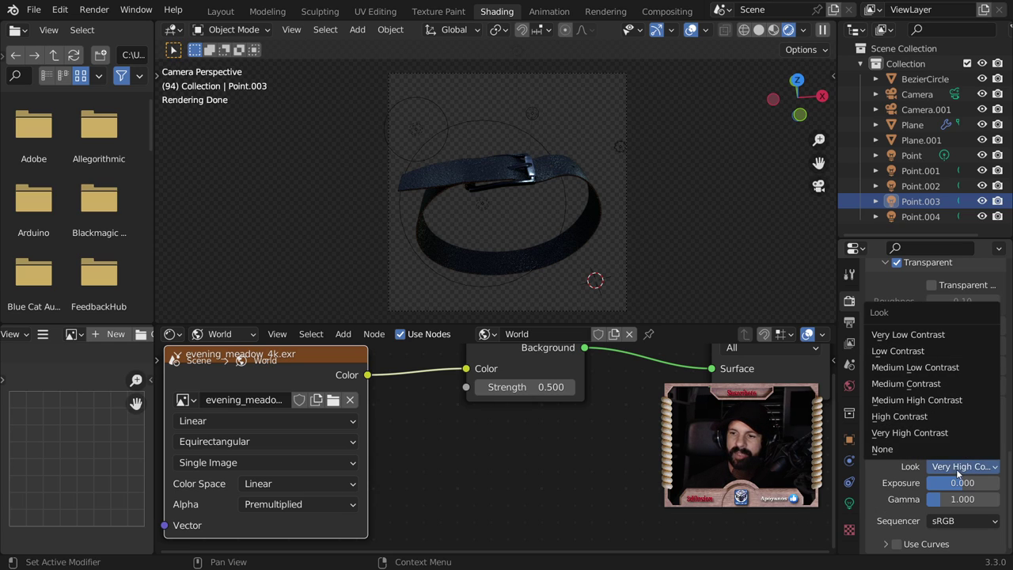
click(950, 424)
mouse_move(956, 483)
mouse_down()
mouse_move(978, 482)
mouse_move(957, 483)
mouse_move(949, 500)
mouse_move(974, 501)
mouse_move(942, 501)
mouse_up()
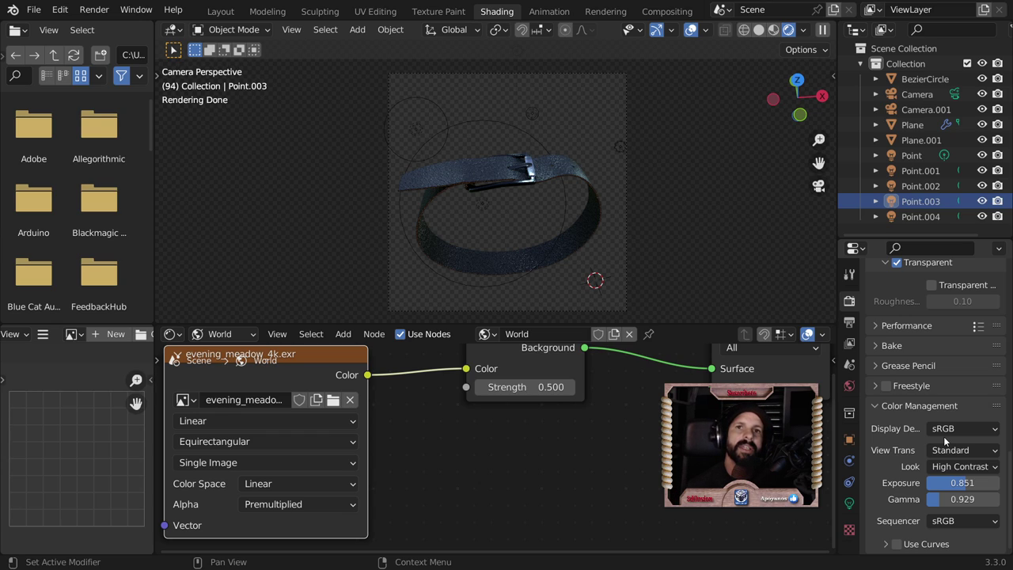
click(500, 171)
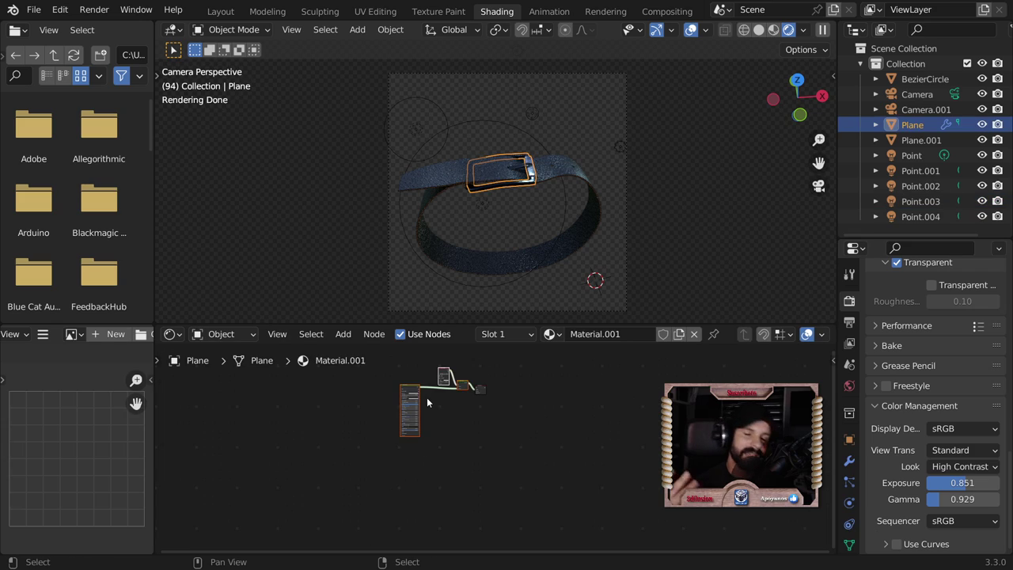